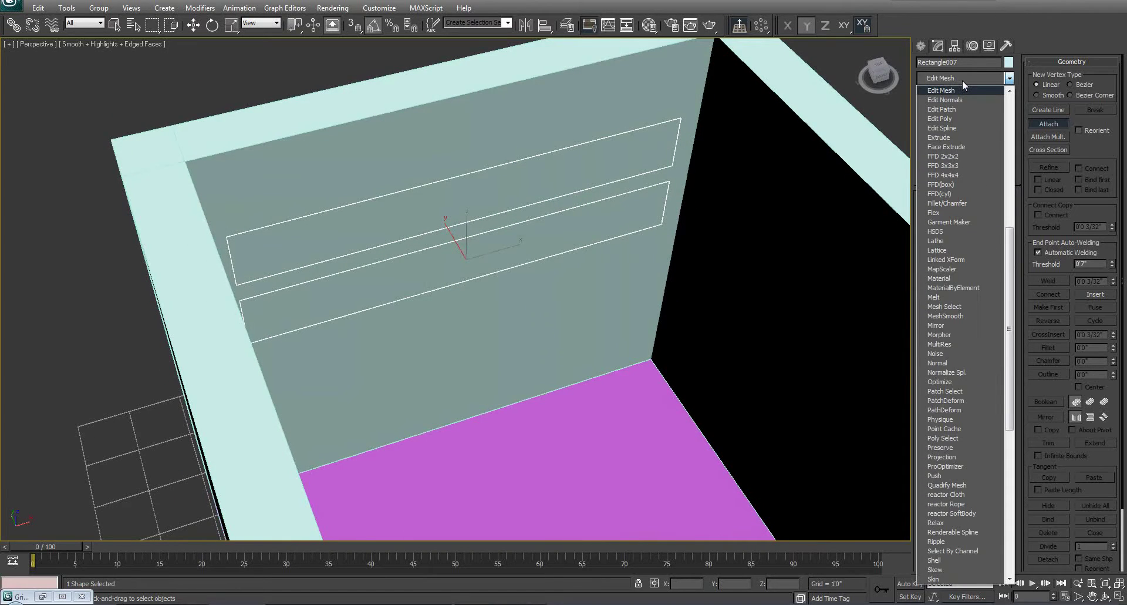
Extrude the two attached shelf rectangles on the back wall by -9 inches.
{"action": "key", "text": "x"}
{"action": "key", "text": "Return"}
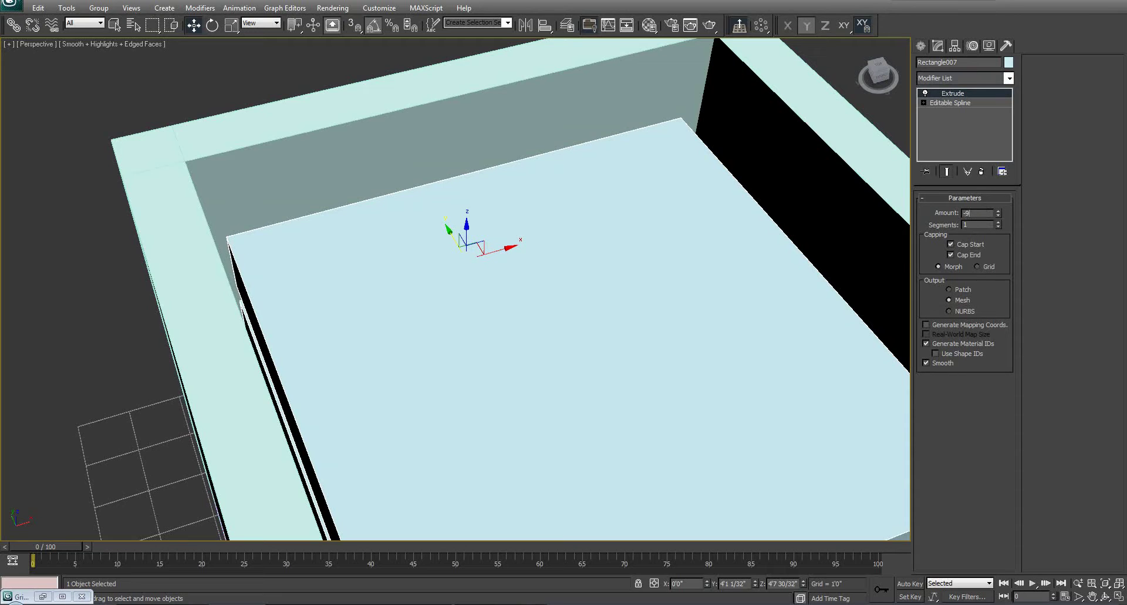
{"action": "type", "text": "-9"}
{"action": "key", "text": "Return"}
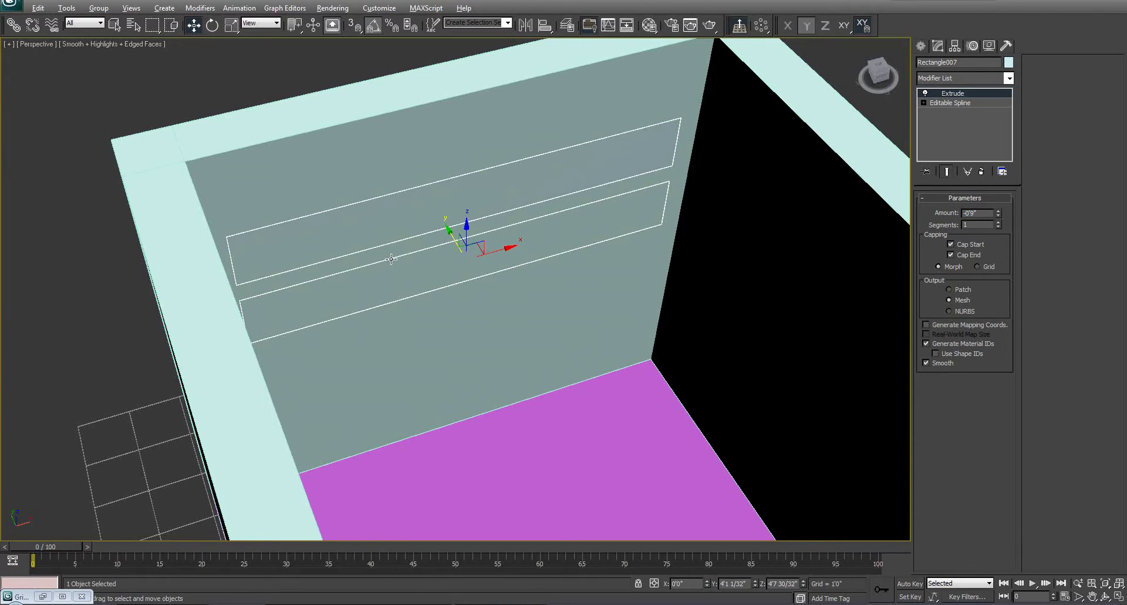
Convert the back wall to an Editable Poly.
{"action": "middle_click_drag", "start_coordinate": [471, 224], "coordinate": [468, 202], "text": "alt"}
{"action": "middle_click_drag", "start_coordinate": [558, 312], "coordinate": [543, 274], "text": "alt"}
{"action": "scroll", "coordinate": [528, 262], "scroll_direction": "up", "scroll_amount": 2}
{"action": "left_click", "coordinate": [529, 94]}
{"action": "middle_click_drag", "start_coordinate": [537, 168], "coordinate": [535, 255]}
{"action": "scroll", "coordinate": [540, 294], "scroll_direction": "down", "scroll_amount": 2}
{"action": "right_click", "coordinate": [518, 214]}
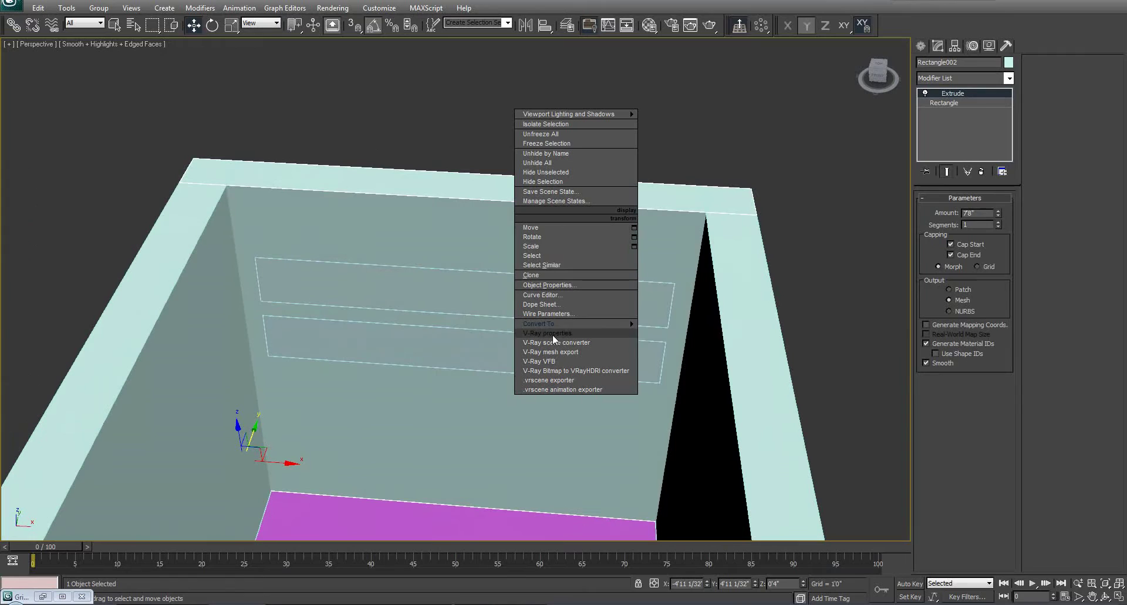
{"action": "mouse_move", "coordinate": [557, 323]}
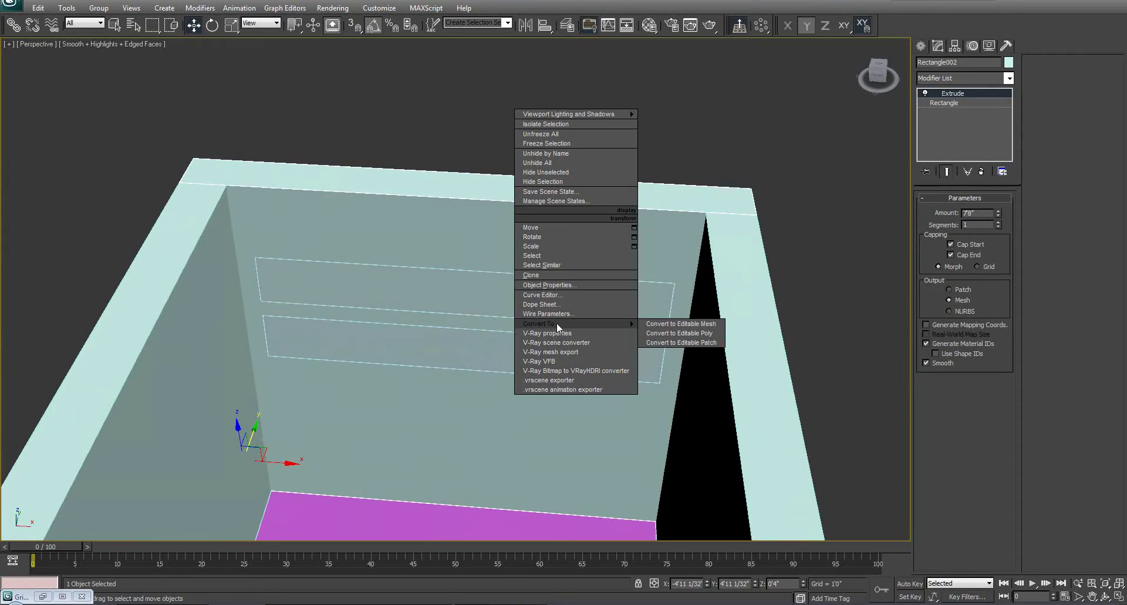
{"action": "left_click", "coordinate": [696, 331]}
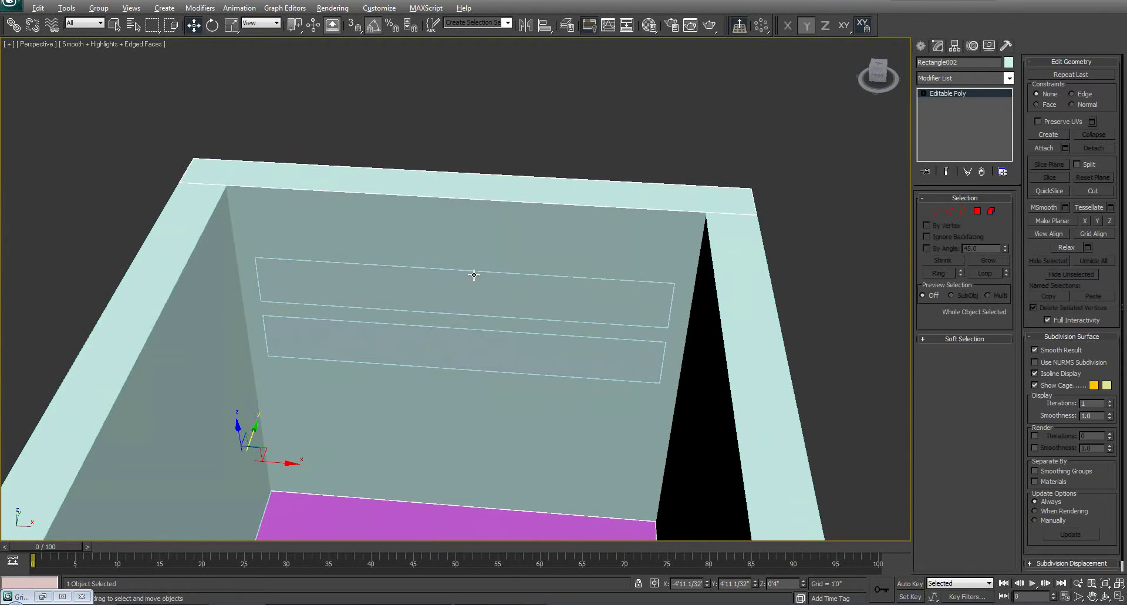
Subtract the extruded rectangles from the back wall with a Boolean compound object.
{"action": "middle_click_drag", "start_coordinate": [474, 275], "coordinate": [484, 275], "text": "alt"}
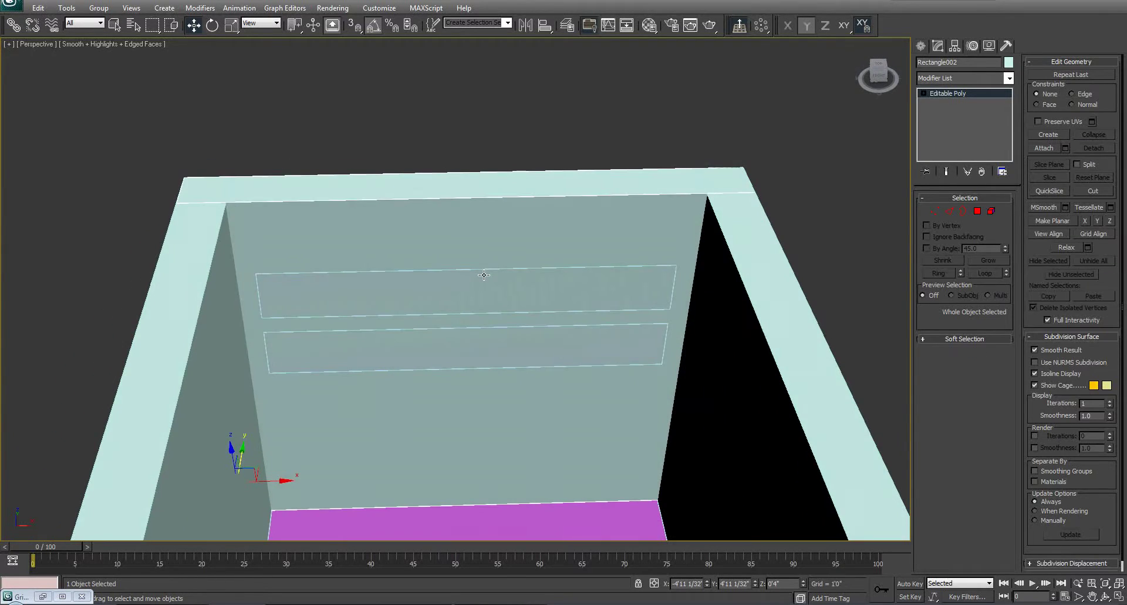
{"action": "left_click", "coordinate": [920, 46]}
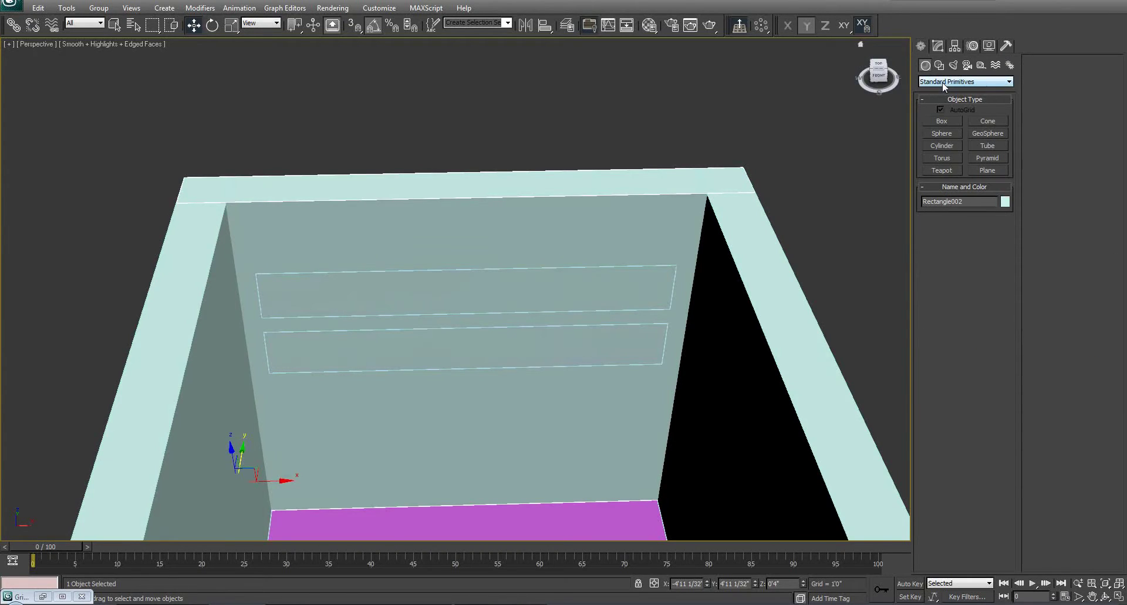
{"action": "left_click", "coordinate": [944, 86]}
{"action": "left_click", "coordinate": [942, 110]}
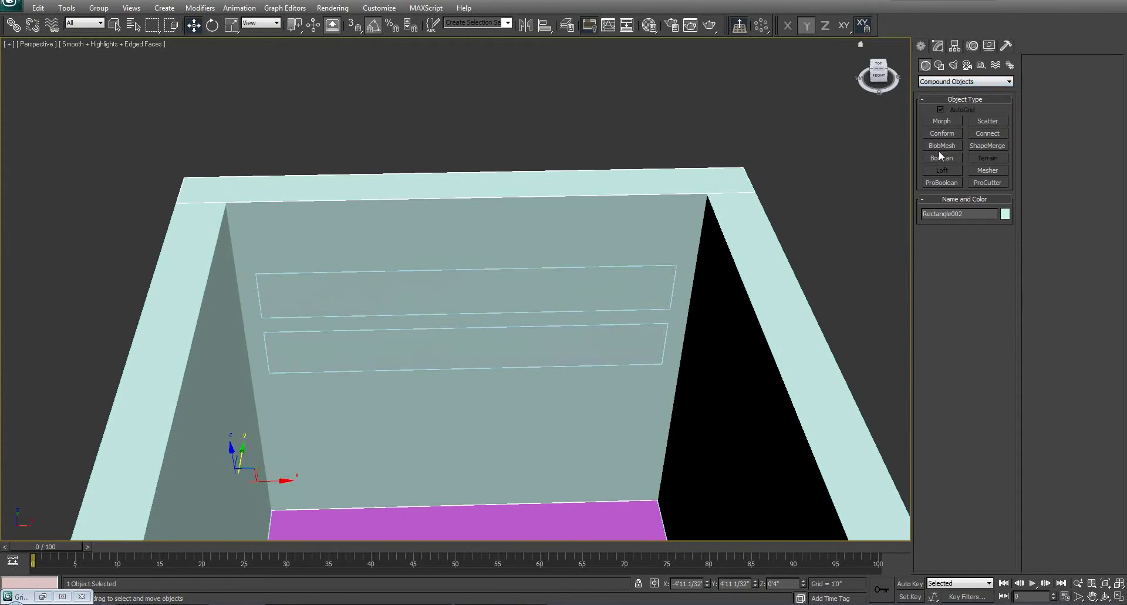
{"action": "left_click", "coordinate": [940, 159]}
{"action": "left_click", "coordinate": [956, 249]}
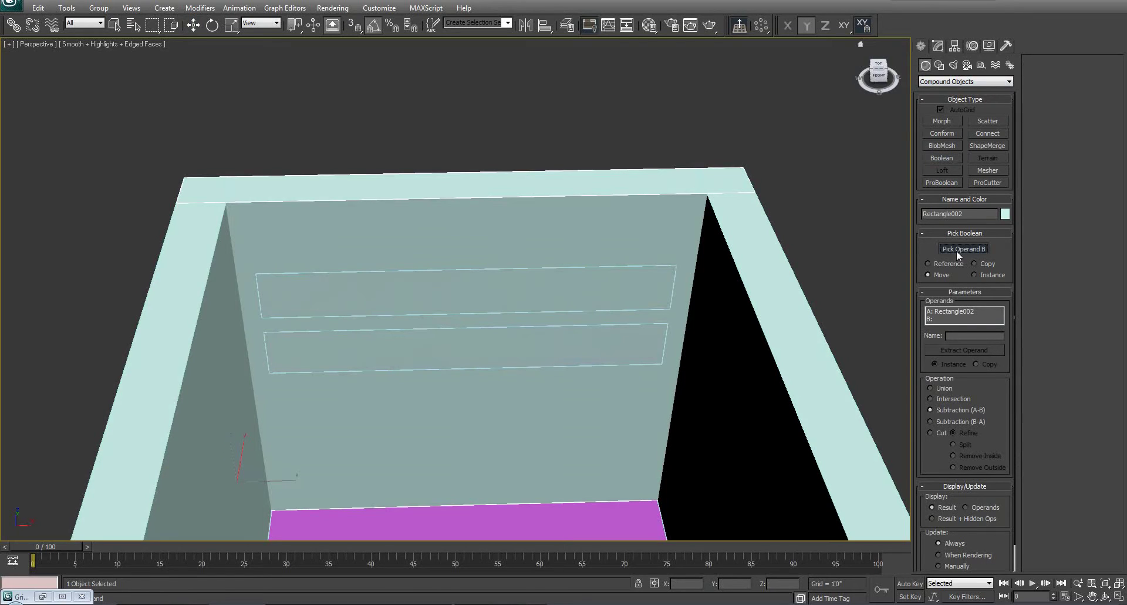
{"action": "left_click", "coordinate": [577, 331]}
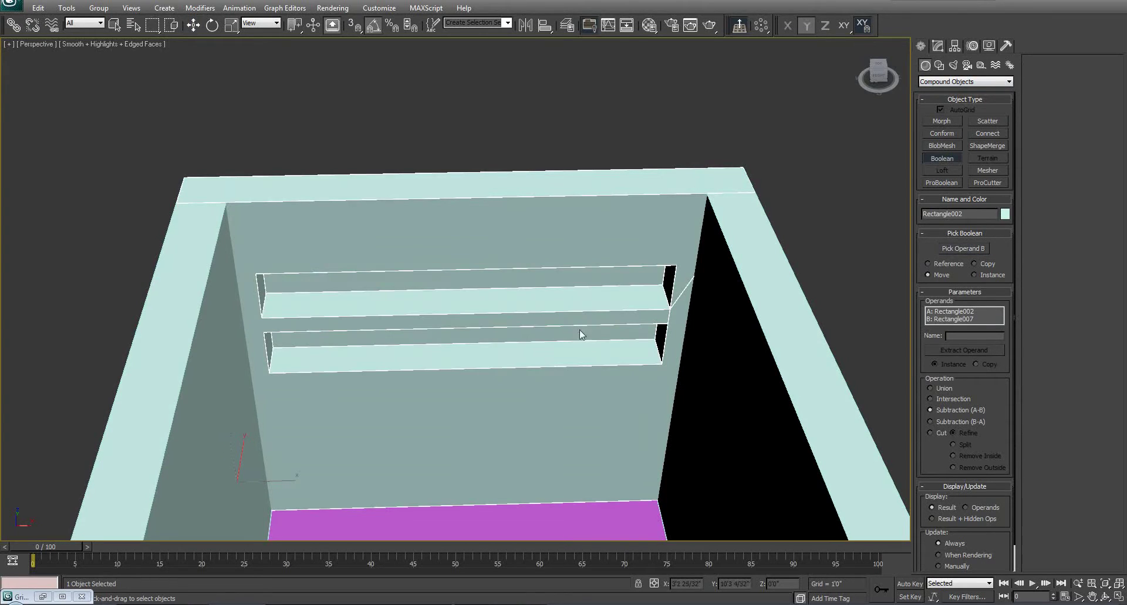
Examine the two shelf recesses cut into the back wall from several angles.
{"action": "middle_click_drag", "start_coordinate": [606, 337], "coordinate": [473, 285], "text": "alt"}
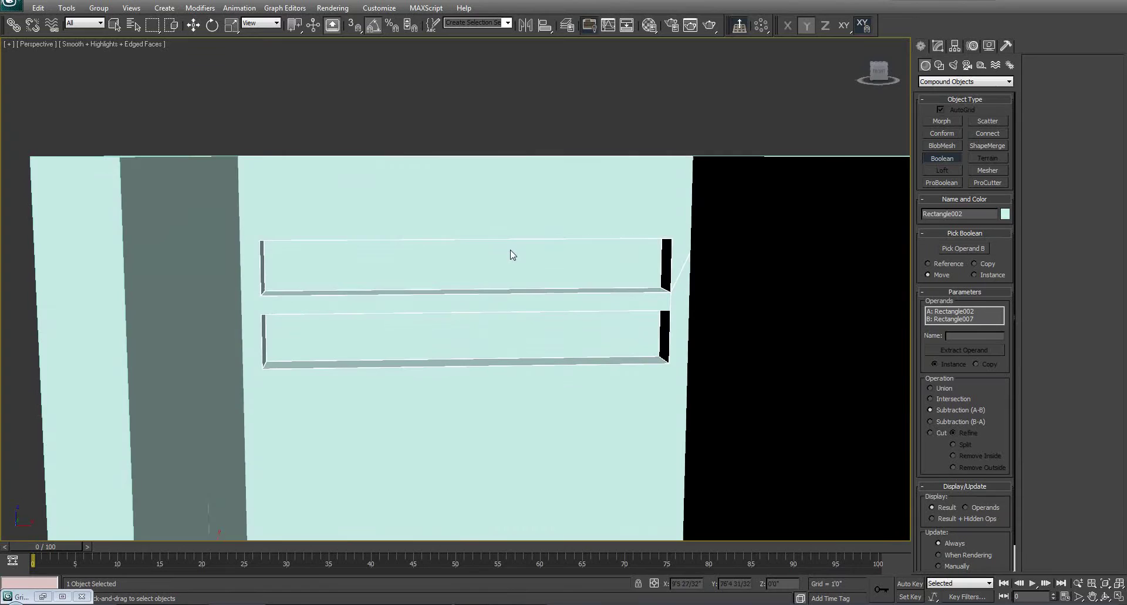
{"action": "middle_click_drag", "start_coordinate": [513, 255], "coordinate": [340, 270], "text": "alt"}
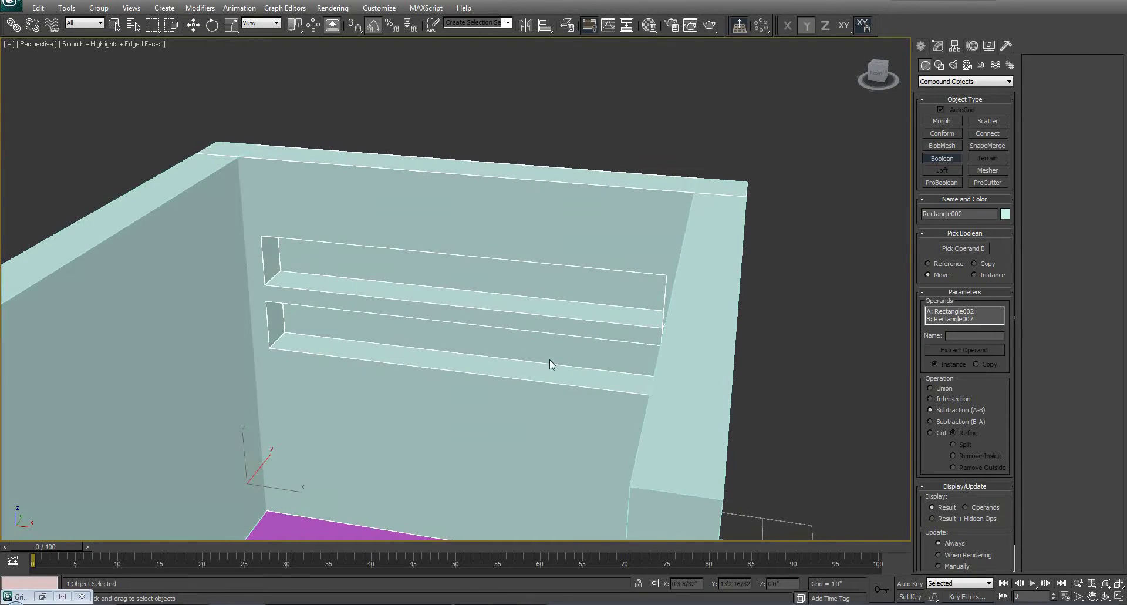
{"action": "middle_click_drag", "start_coordinate": [549, 359], "coordinate": [548, 330], "text": "alt"}
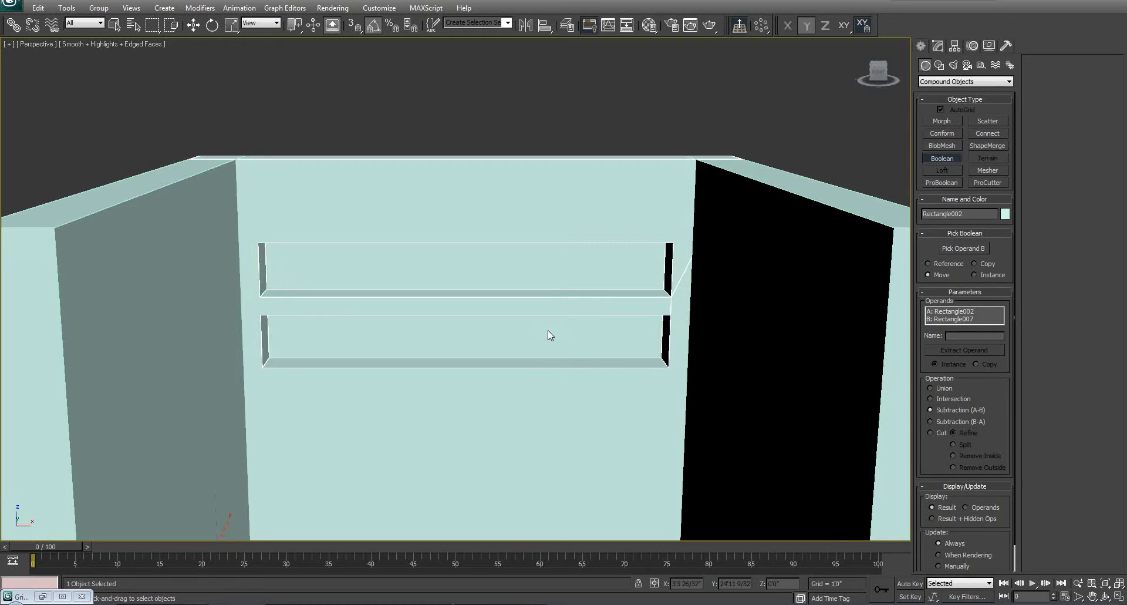
{"action": "middle_click_drag", "start_coordinate": [548, 330], "coordinate": [470, 308], "text": "alt"}
{"action": "middle_click_drag", "start_coordinate": [546, 327], "coordinate": [517, 319], "text": "alt"}
{"action": "middle_click_drag", "start_coordinate": [382, 260], "coordinate": [395, 307], "text": "alt"}
{"action": "scroll", "coordinate": [448, 223], "scroll_direction": "up", "scroll_amount": 1}
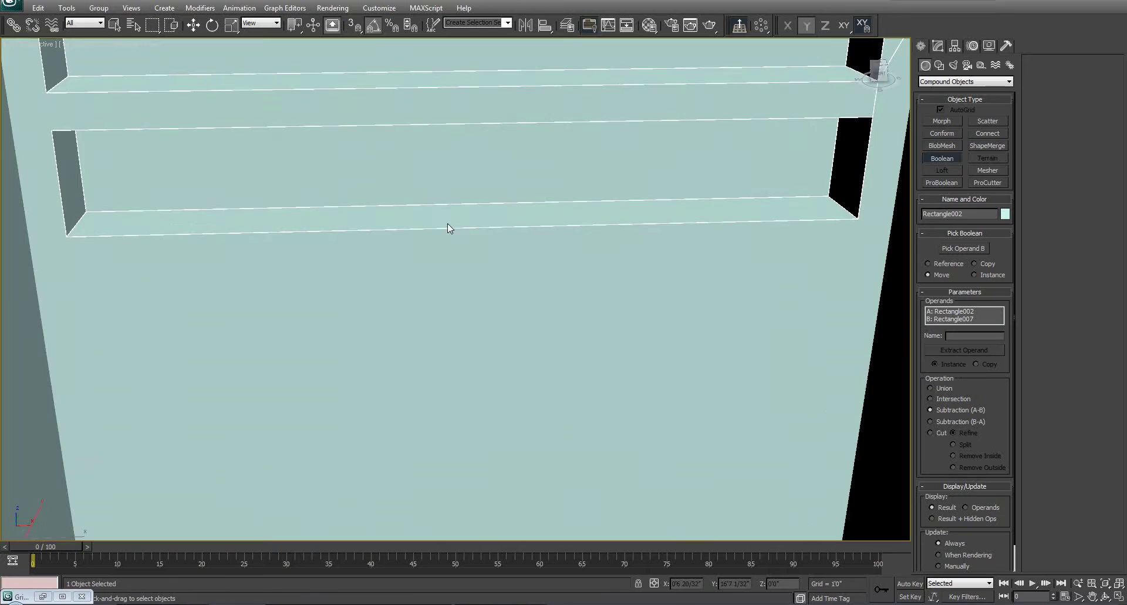
{"action": "scroll", "coordinate": [449, 225], "scroll_direction": "down", "scroll_amount": 2}
{"action": "mouse_move", "coordinate": [449, 226]}
{"action": "middle_mouse_down", "text": "alt"}
{"action": "mouse_move", "coordinate": [456, 264]}
{"action": "mouse_move", "coordinate": [434, 260]}
{"action": "mouse_move", "coordinate": [444, 217]}
{"action": "middle_mouse_up", "text": "alt"}
{"action": "scroll", "coordinate": [434, 259], "scroll_direction": "up", "scroll_amount": 1}
{"action": "scroll", "coordinate": [466, 229], "scroll_direction": "down", "scroll_amount": 6}
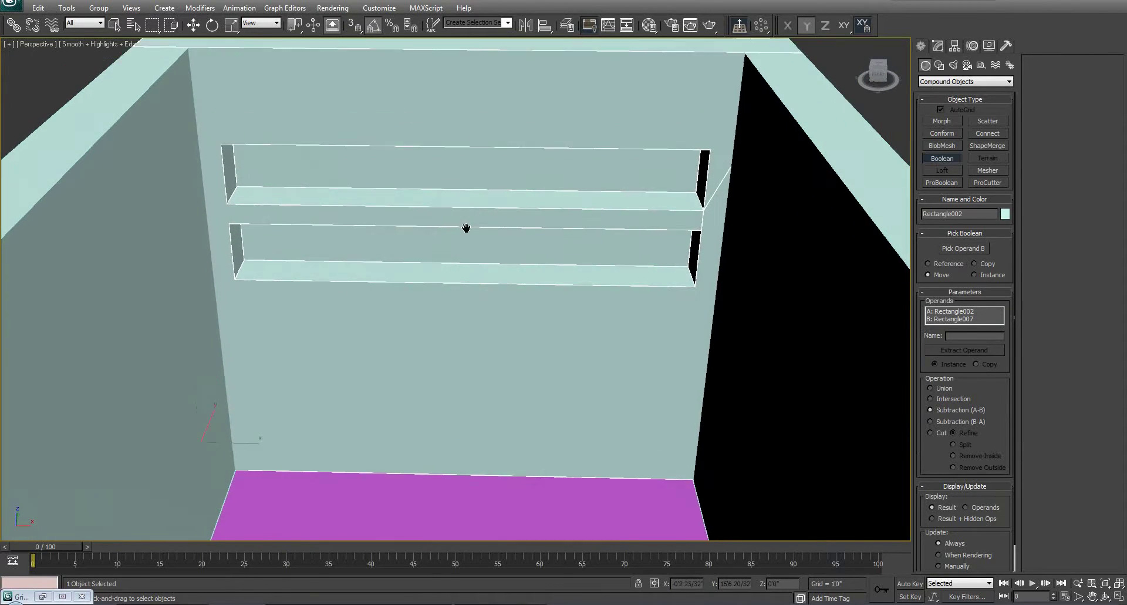
{"action": "middle_click_drag", "start_coordinate": [397, 272], "coordinate": [398, 202], "text": "alt"}
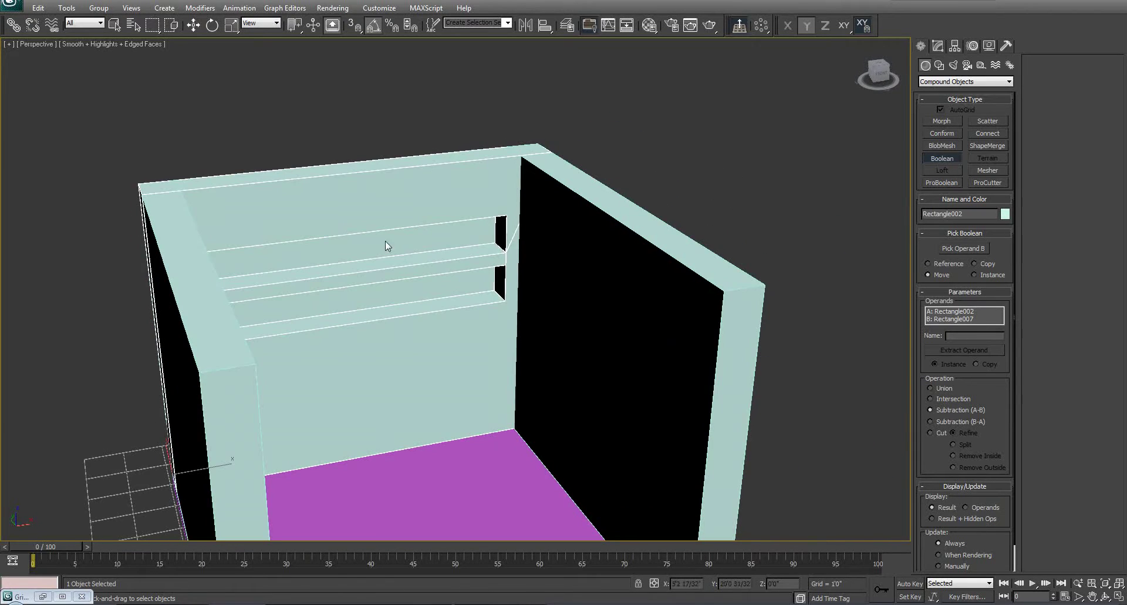
{"action": "middle_click_drag", "start_coordinate": [385, 240], "coordinate": [382, 269], "text": "alt"}
Undo the Boolean subtraction on the back wall and leave the command.
{"action": "key", "text": "ctrl+z"}
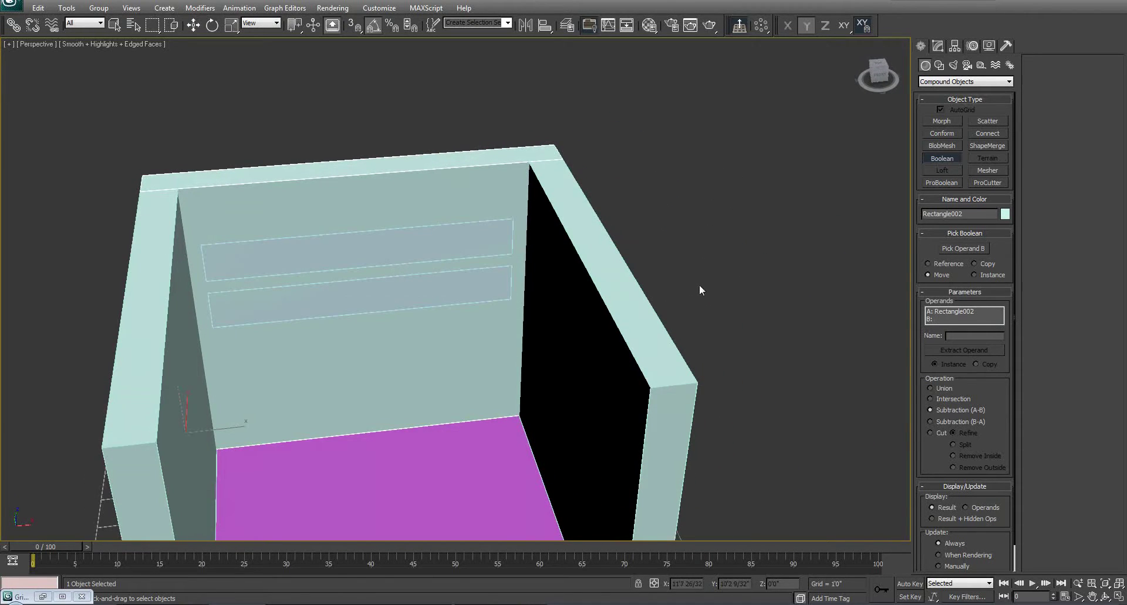
{"action": "right_click", "coordinate": [734, 230]}
{"action": "right_click", "coordinate": [728, 230]}
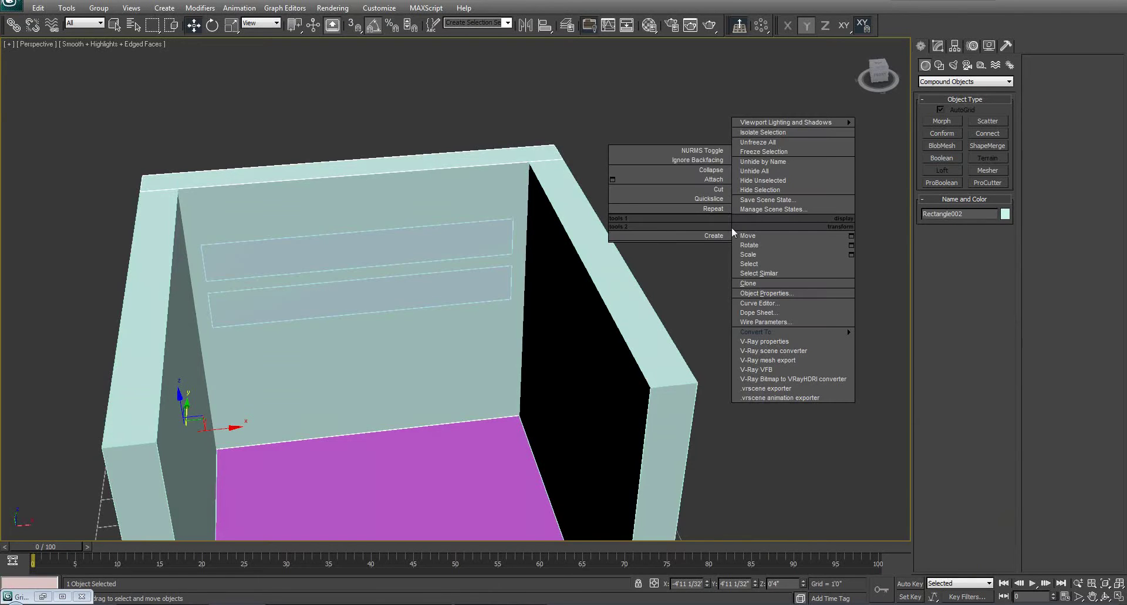
{"action": "left_click", "coordinate": [746, 241]}
Clone the extruded shelf blocks as one instance, offset along Y into the room.
{"action": "middle_click_drag", "start_coordinate": [390, 250], "coordinate": [432, 323], "text": "alt"}
{"action": "left_click", "coordinate": [355, 321]}
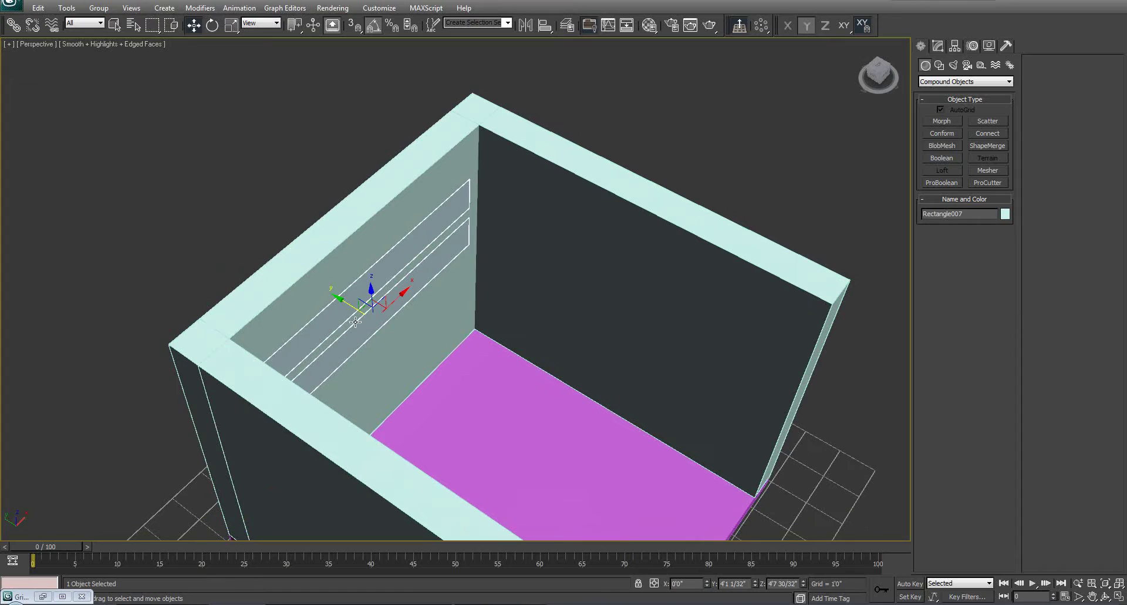
{"action": "mouse_move", "coordinate": [345, 304]}
{"action": "left_mouse_down", "text": "shift"}
{"action": "mouse_move", "coordinate": [511, 381]}
{"action": "mouse_move", "coordinate": [549, 370]}
{"action": "left_mouse_up", "text": "shift"}
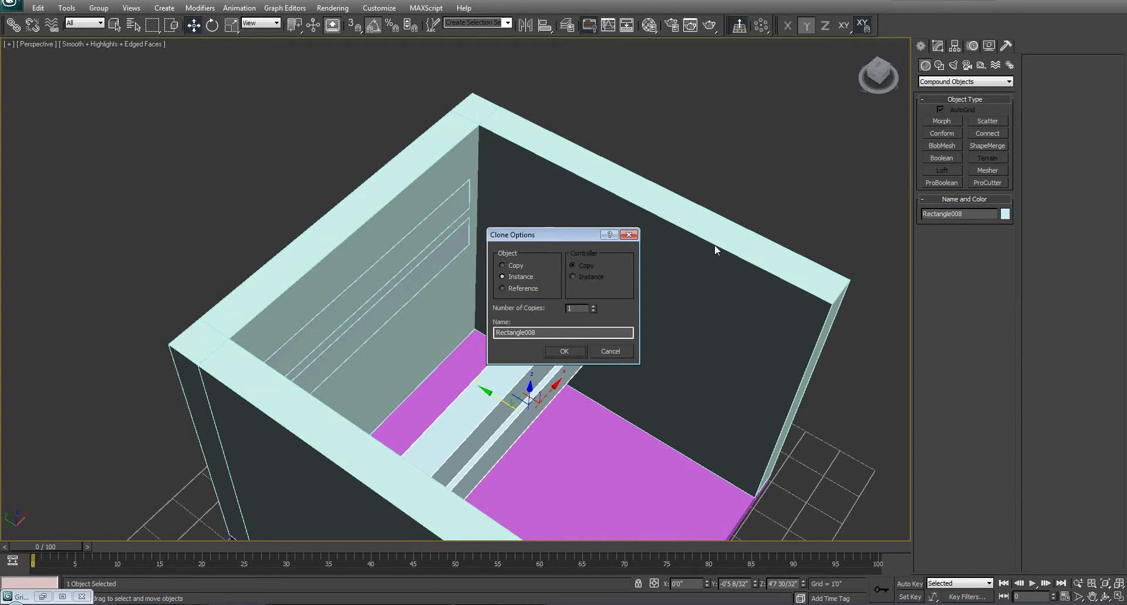
{"action": "left_click", "coordinate": [564, 350]}
Subtract the original shelf blocks from the back wall with Boolean, keeping the cloned blocks in the room.
{"action": "mouse_move", "coordinate": [613, 352]}
{"action": "middle_mouse_down", "text": "alt"}
{"action": "mouse_move", "coordinate": [553, 355]}
{"action": "mouse_move", "coordinate": [486, 196]}
{"action": "middle_mouse_up", "text": "alt"}
{"action": "left_click", "coordinate": [524, 202]}
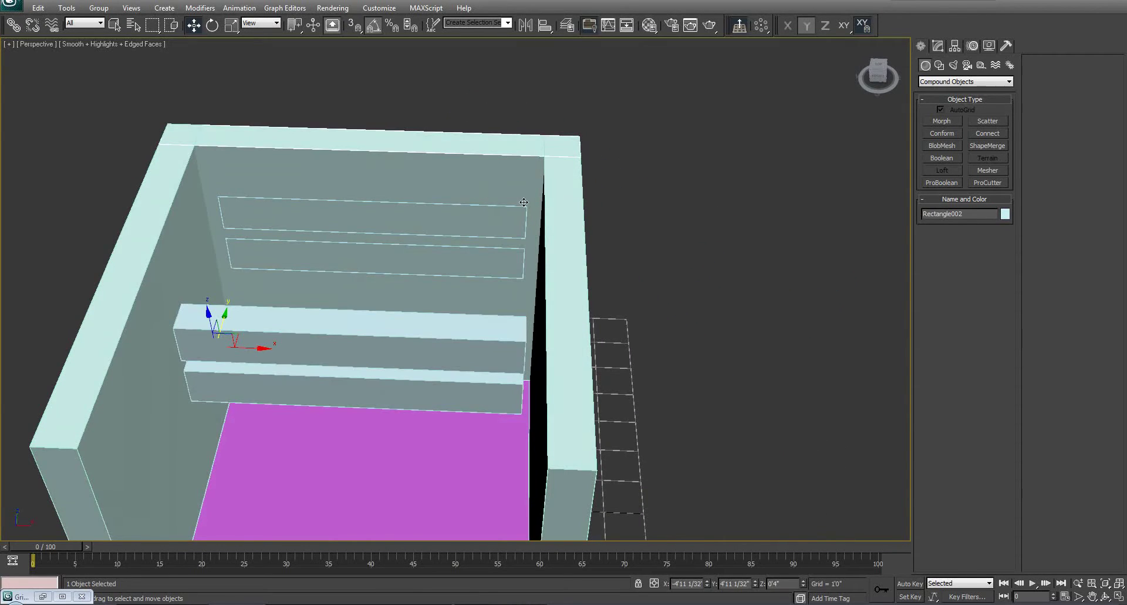
{"action": "left_click", "coordinate": [938, 45]}
{"action": "left_click", "coordinate": [922, 46]}
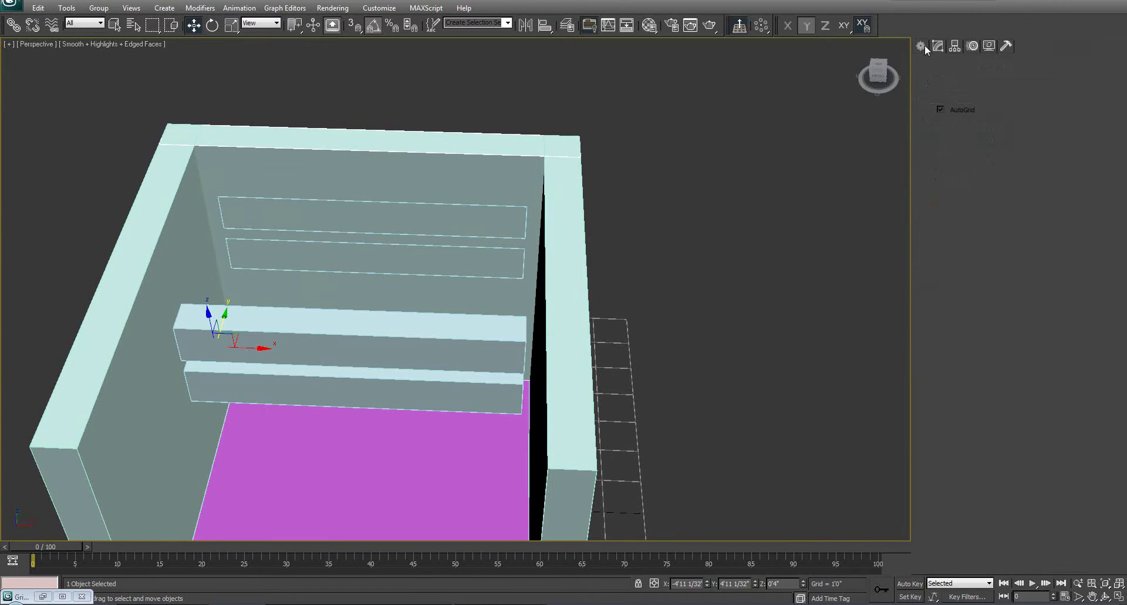
{"action": "left_click", "coordinate": [942, 157]}
{"action": "left_click", "coordinate": [960, 250]}
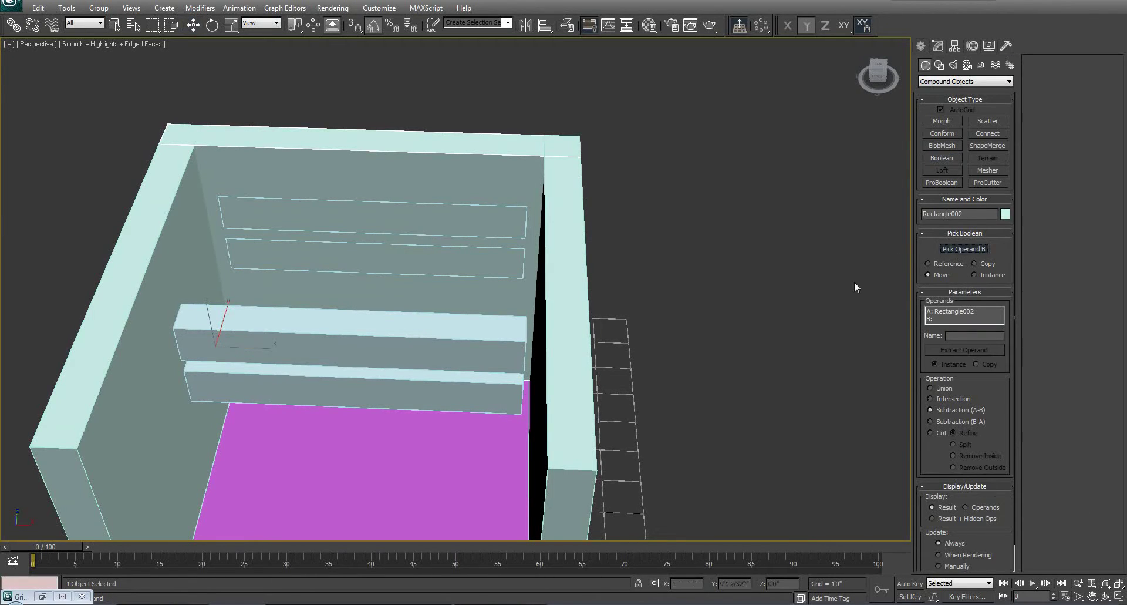
{"action": "left_click", "coordinate": [437, 222]}
Convert the back wall with its shelf recesses to an Editable Poly.
{"action": "middle_click_drag", "start_coordinate": [437, 222], "coordinate": [424, 245], "text": "alt"}
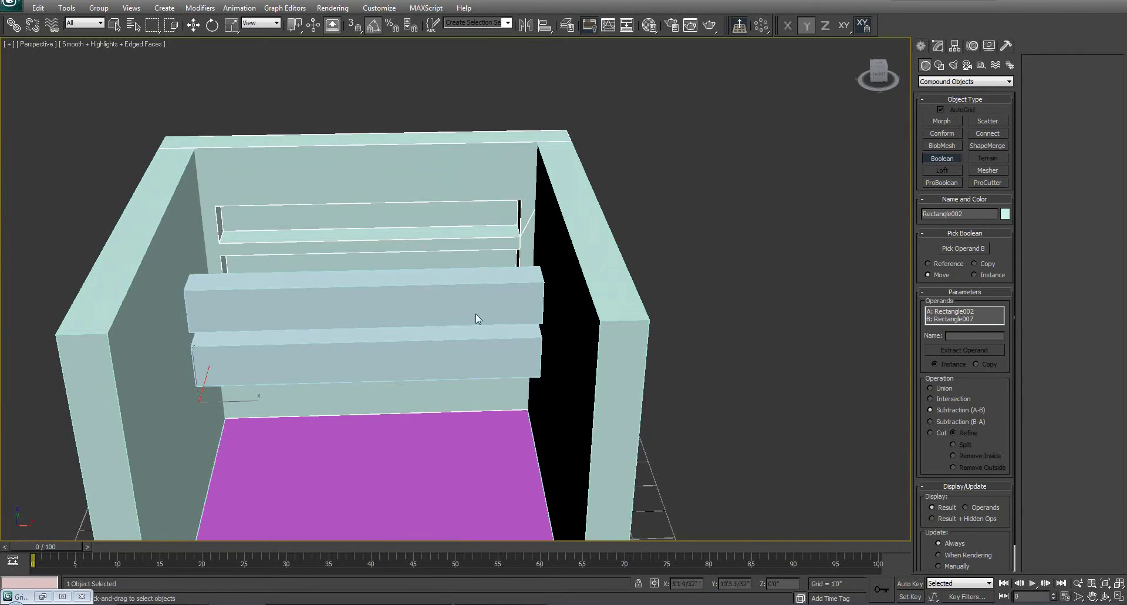
{"action": "key", "text": "w"}
{"action": "right_click", "coordinate": [427, 171]}
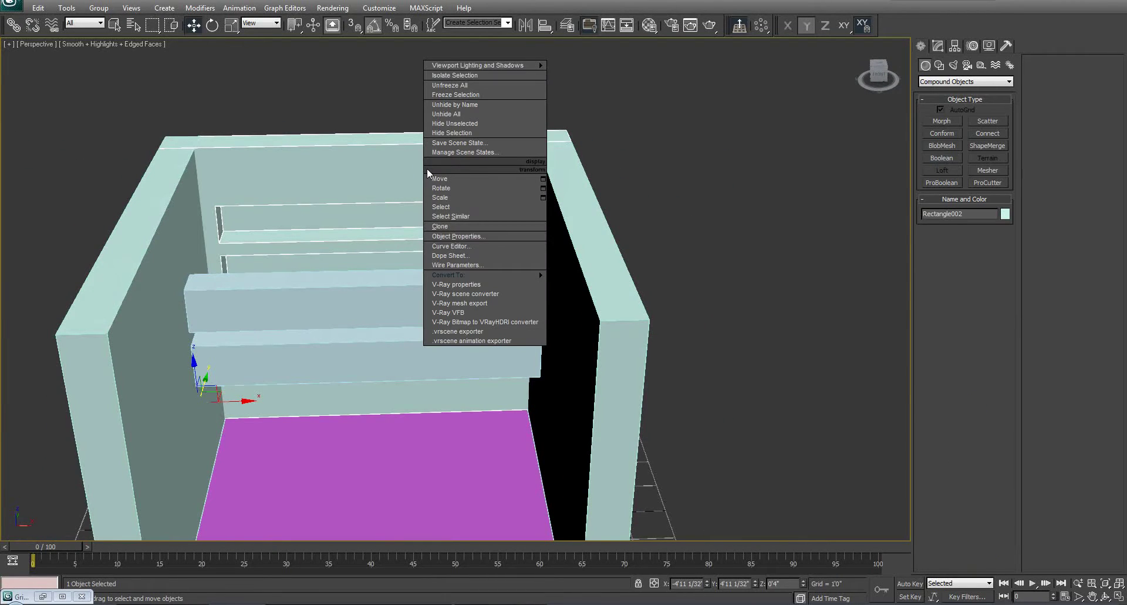
{"action": "mouse_move", "coordinate": [458, 275]}
{"action": "left_click", "coordinate": [587, 287]}
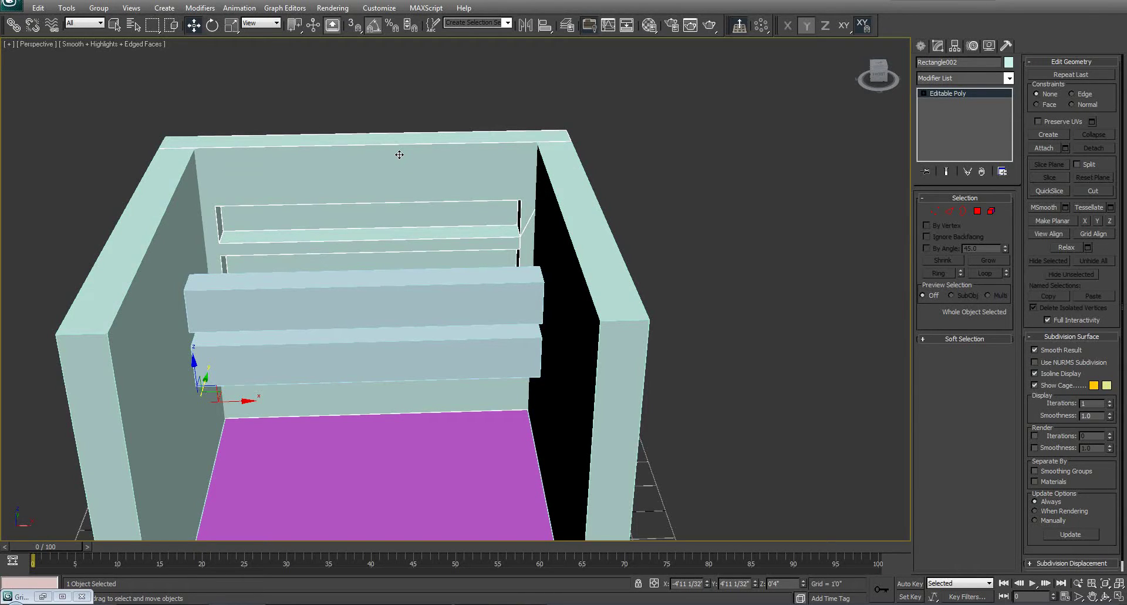
Select the cloned shelf blocks and set their Y position to 0.
{"action": "left_click", "coordinate": [347, 301]}
{"action": "middle_click_drag", "start_coordinate": [347, 302], "coordinate": [354, 368], "text": "alt"}
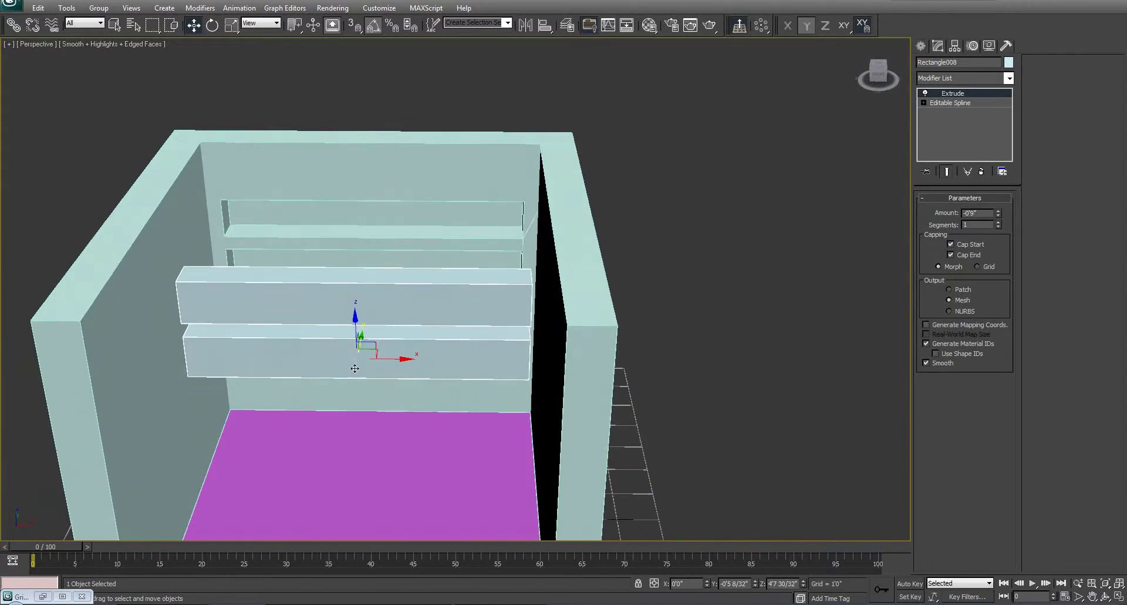
{"action": "right_click", "coordinate": [755, 585]}
{"action": "middle_click_drag", "start_coordinate": [443, 320], "coordinate": [560, 357], "text": "alt"}
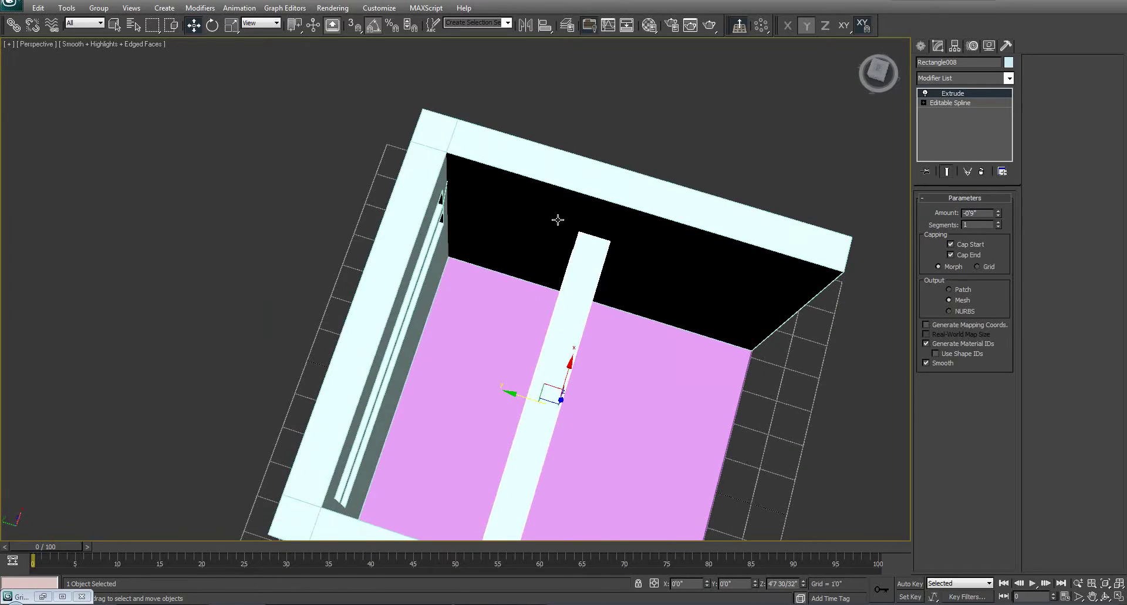
{"action": "middle_click_drag", "start_coordinate": [599, 251], "coordinate": [652, 221], "text": "alt"}
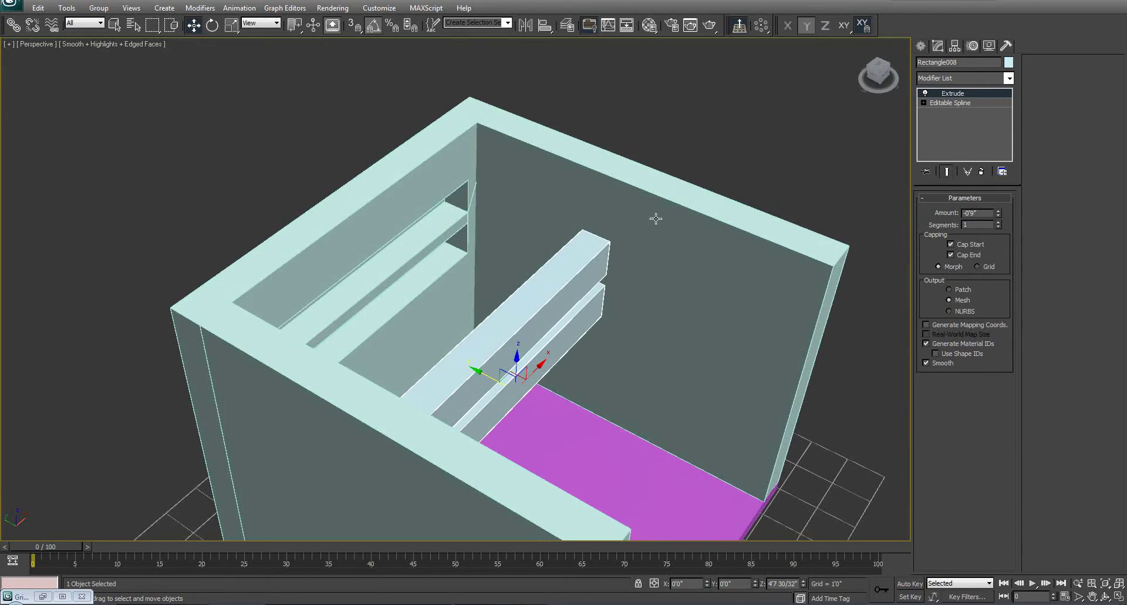
{"action": "middle_click_drag", "start_coordinate": [598, 280], "coordinate": [538, 356], "text": "alt"}
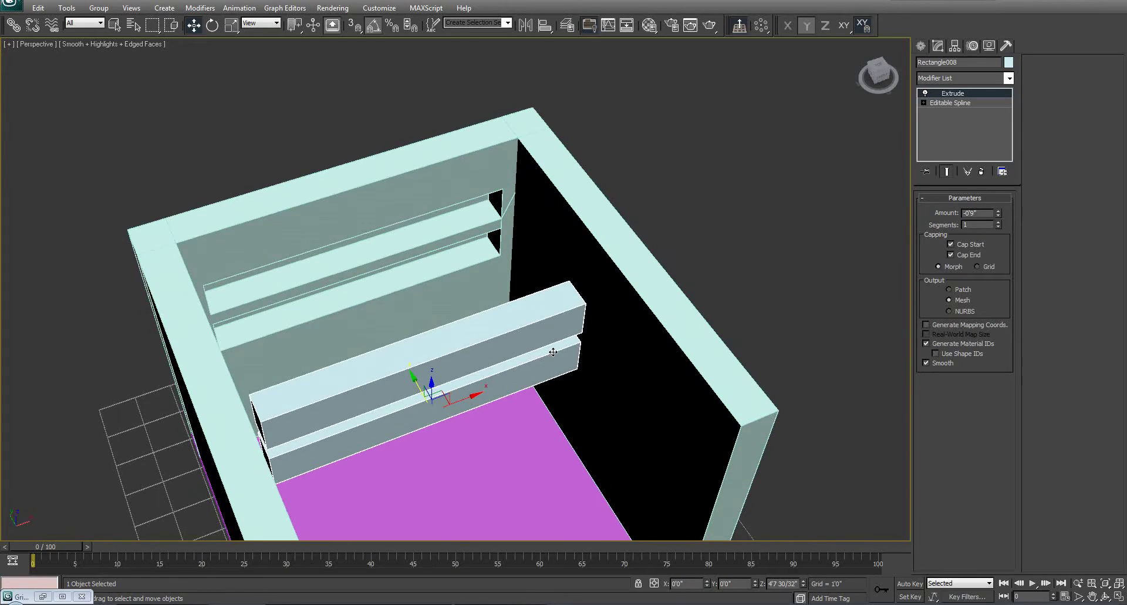
Rotate the cloned shelf blocks -90 degrees about Z and move them along X into the right-hand wall.
{"action": "key", "text": "e"}
{"action": "left_click_drag", "start_coordinate": [461, 434], "coordinate": [413, 458]}
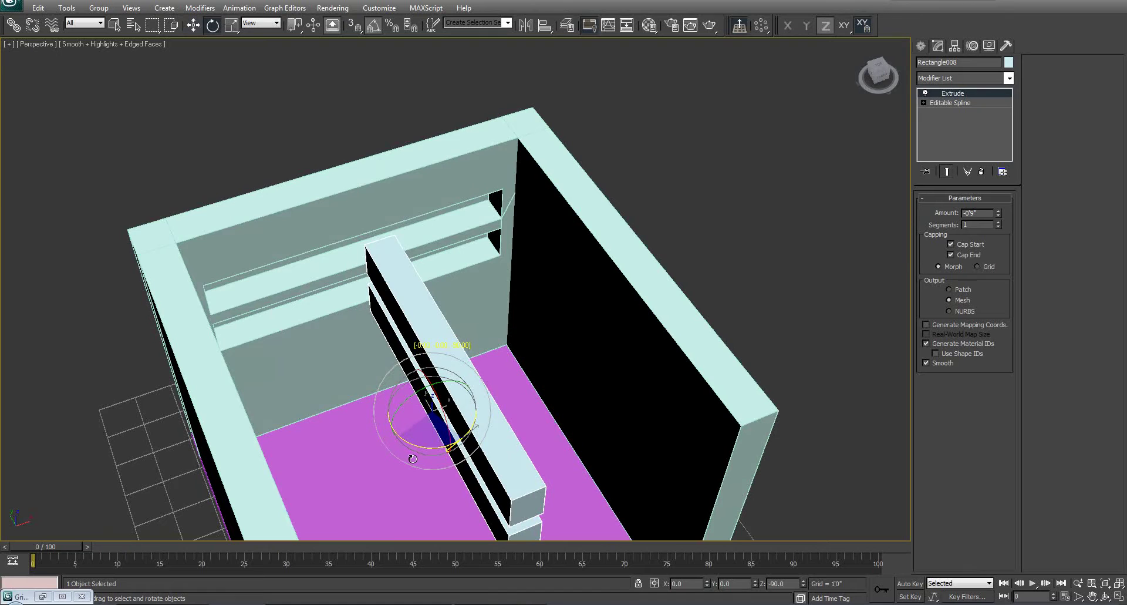
{"action": "middle_click_drag", "start_coordinate": [469, 374], "coordinate": [447, 354], "text": "alt"}
{"action": "key", "text": "w"}
{"action": "left_click_drag", "start_coordinate": [413, 374], "coordinate": [591, 366]}
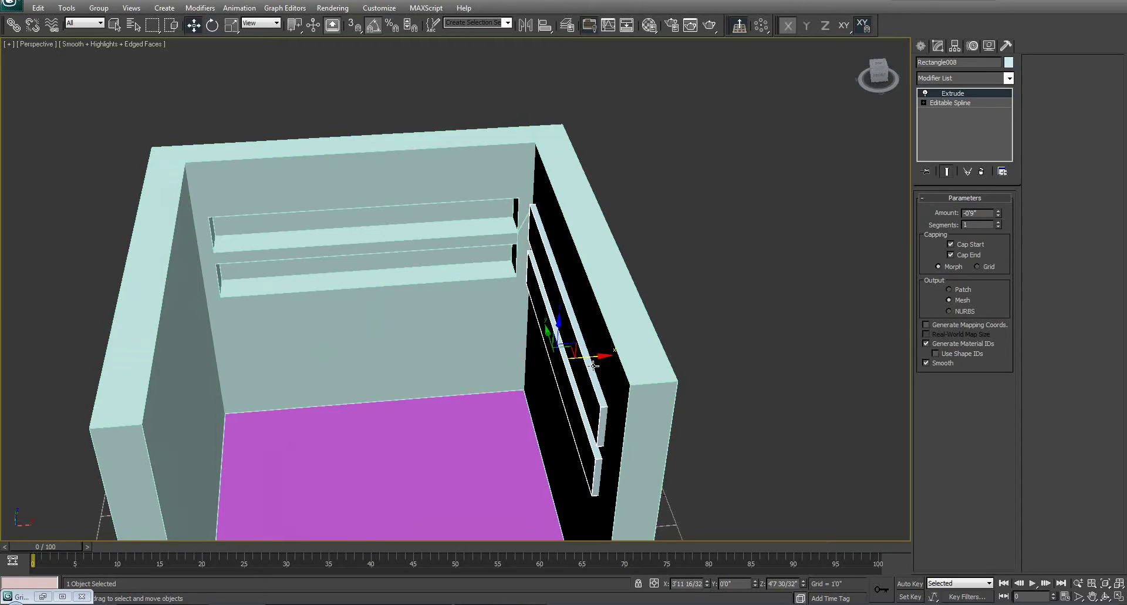
Turn on snapping and move the shelf blocks along X flush with the right-hand wall's inner face, using its corner vertex.
{"action": "key", "text": "s"}
{"action": "right_click", "coordinate": [351, 29]}
{"action": "left_click", "coordinate": [775, 120]}
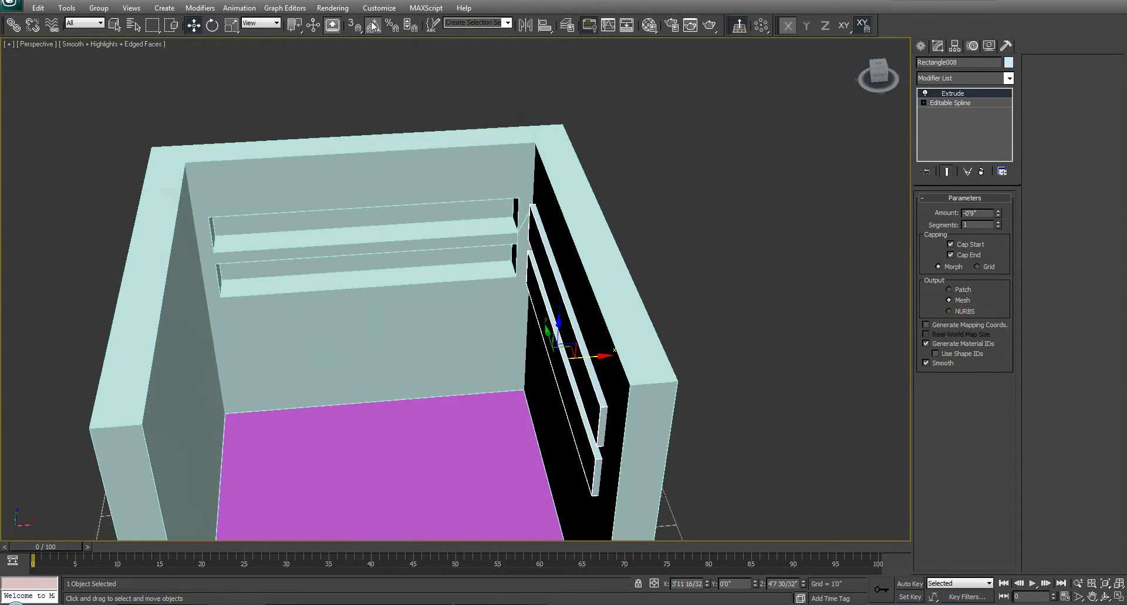
{"action": "left_click_drag", "start_coordinate": [594, 358], "coordinate": [628, 385]}
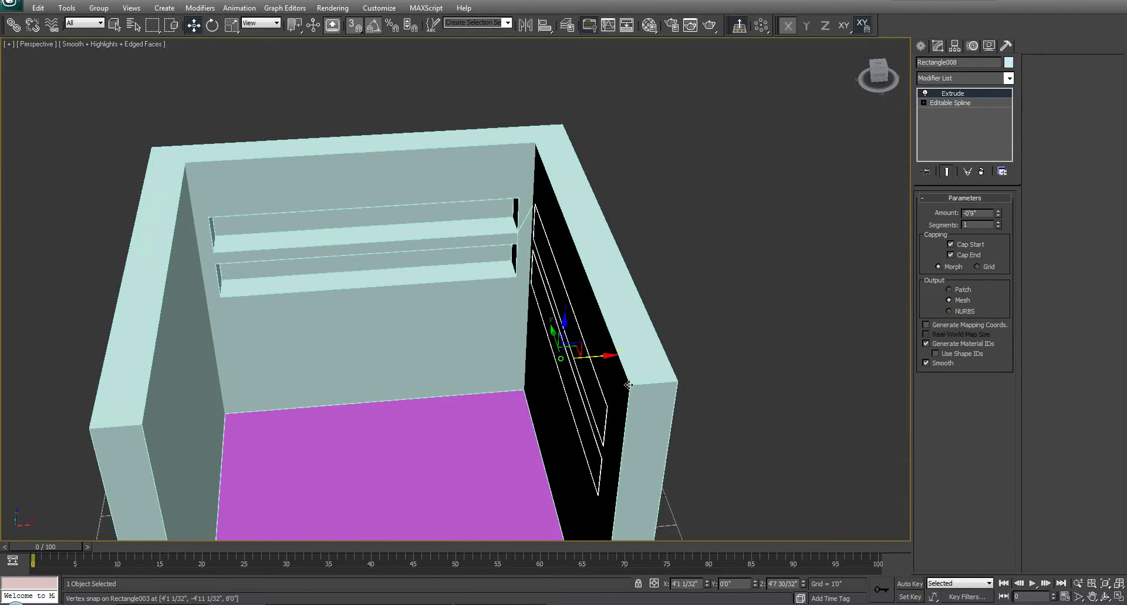
Try to subtract the shelf blocks from the right-hand wall with a Boolean, and undo the cut.
{"action": "middle_click_drag", "start_coordinate": [628, 384], "coordinate": [441, 409], "text": "alt"}
{"action": "left_click", "coordinate": [614, 261]}
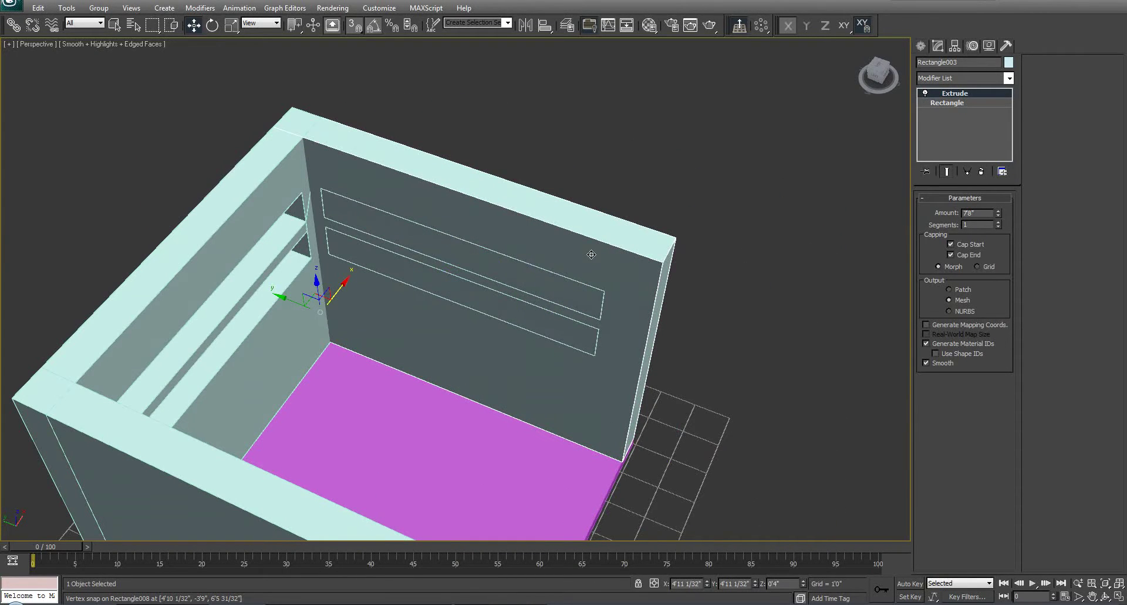
{"action": "left_click", "coordinate": [920, 46]}
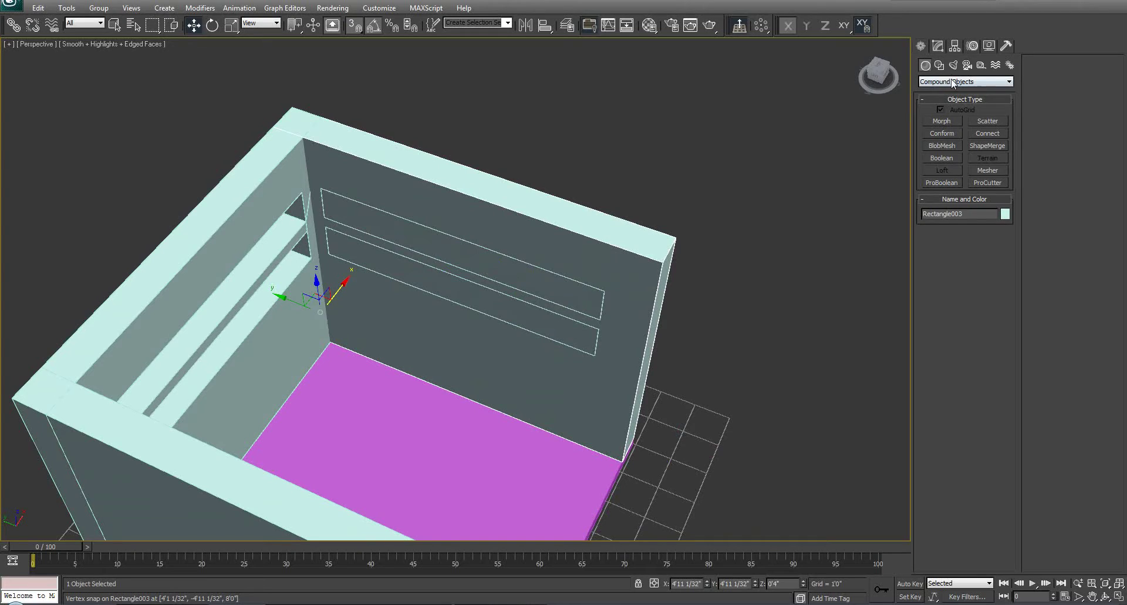
{"action": "left_click", "coordinate": [941, 157]}
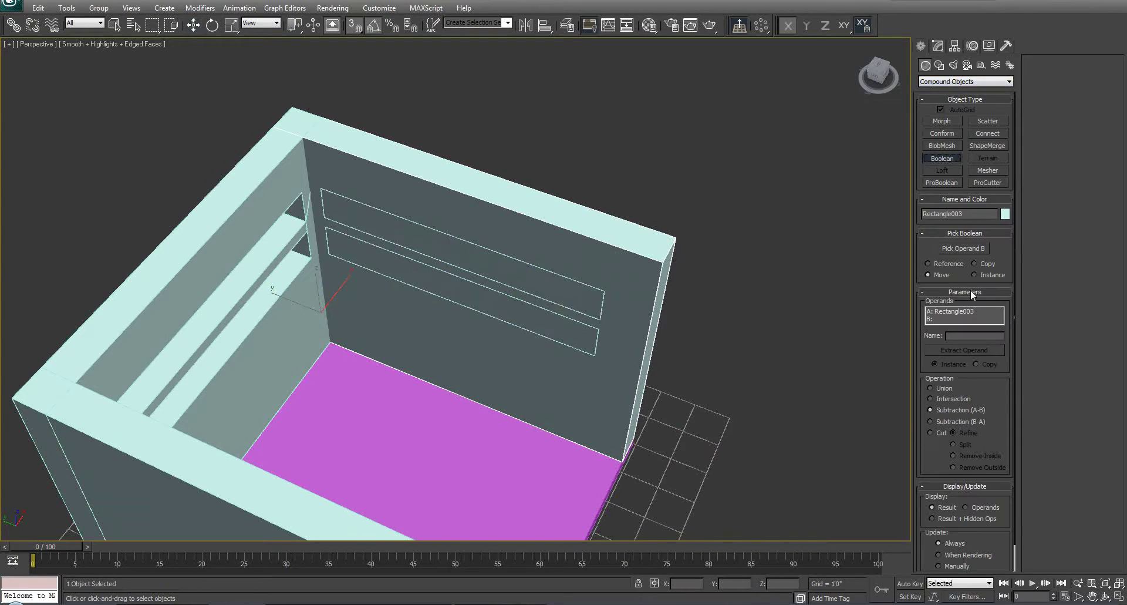
{"action": "left_click", "coordinate": [965, 249]}
{"action": "left_click", "coordinate": [525, 285]}
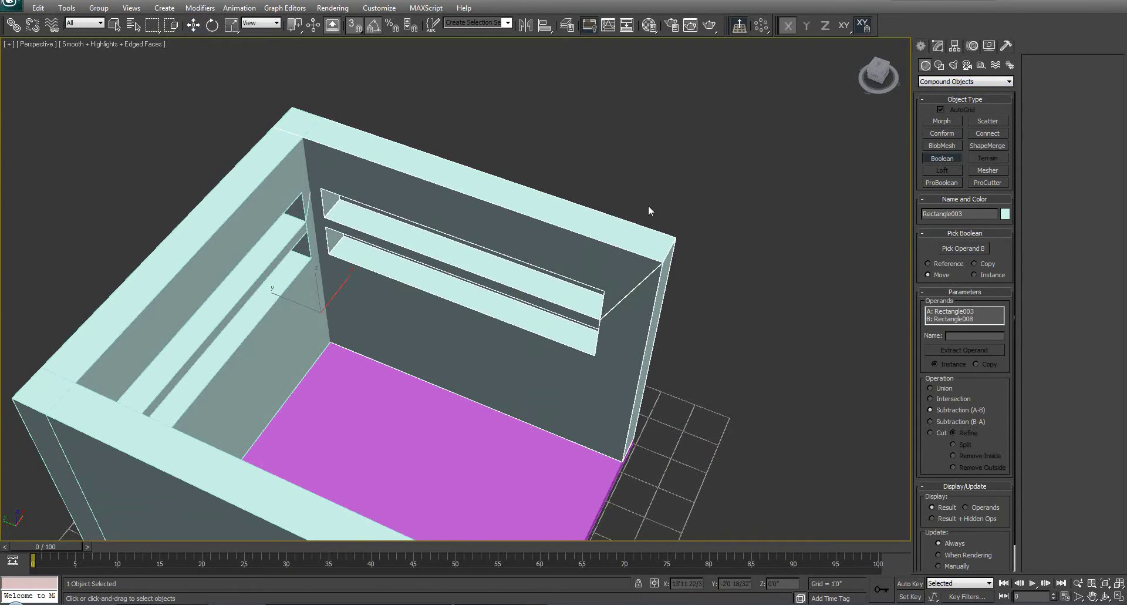
{"action": "key", "text": "ctrl+z"}
Subtract the two shelf blocks from the right-hand wall with a Boolean set to Subtraction (A-B).
{"action": "middle_click_drag", "start_coordinate": [614, 234], "coordinate": [633, 195], "text": "alt"}
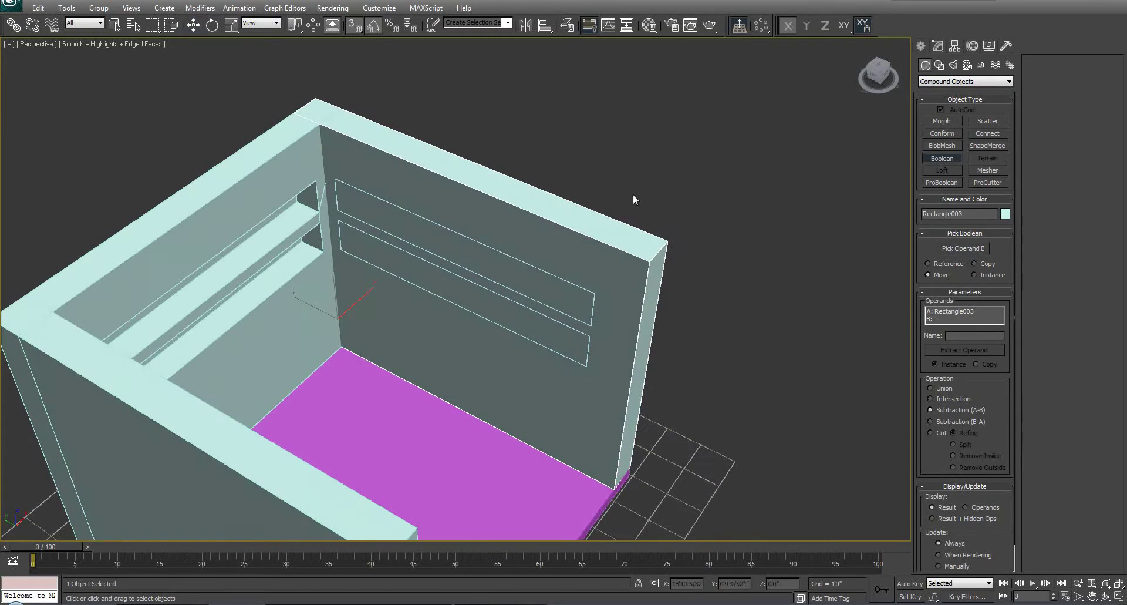
{"action": "key", "text": "w"}
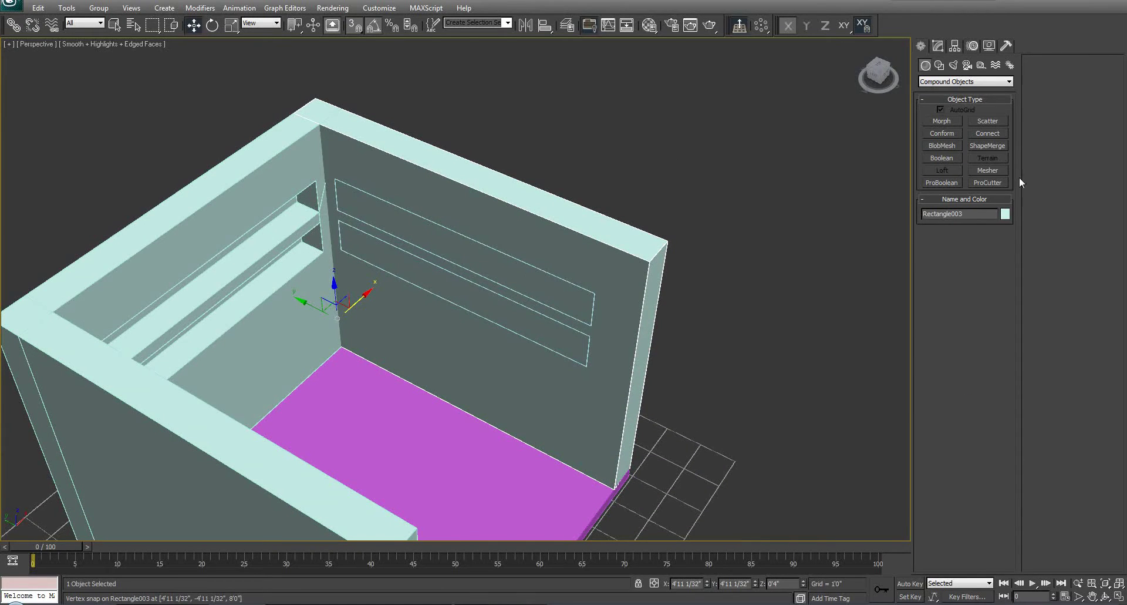
{"action": "left_click", "coordinate": [948, 161]}
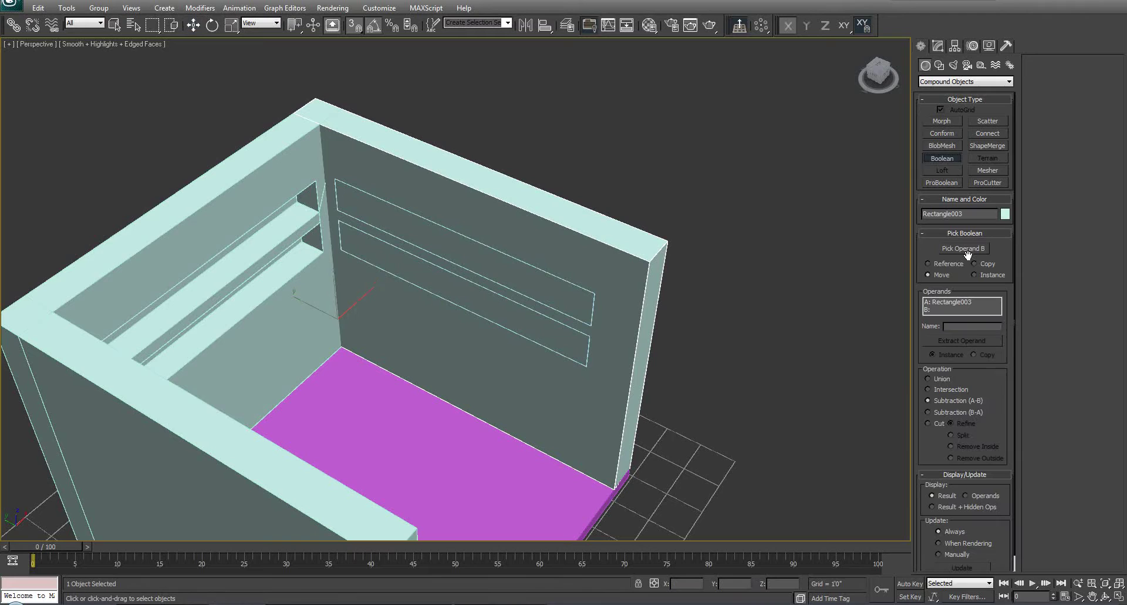
{"action": "left_click", "coordinate": [963, 248]}
{"action": "left_click", "coordinate": [524, 284]}
{"action": "middle_click_drag", "start_coordinate": [623, 308], "coordinate": [593, 297], "text": "alt"}
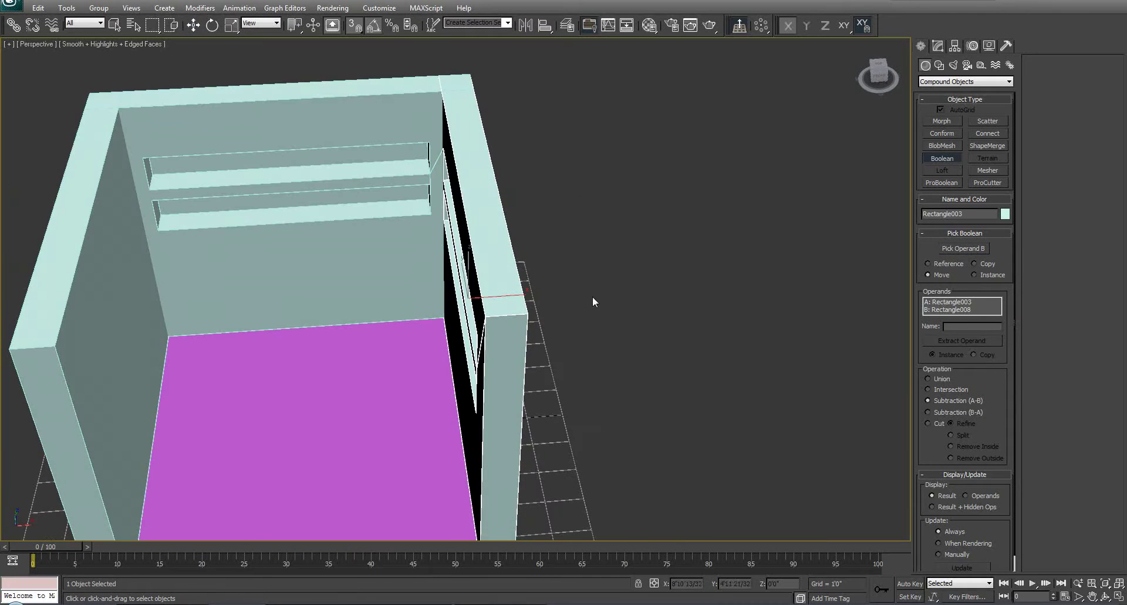
{"action": "key", "text": "w"}
Delete the left-hand wall from the room.
{"action": "left_click", "coordinate": [109, 293]}
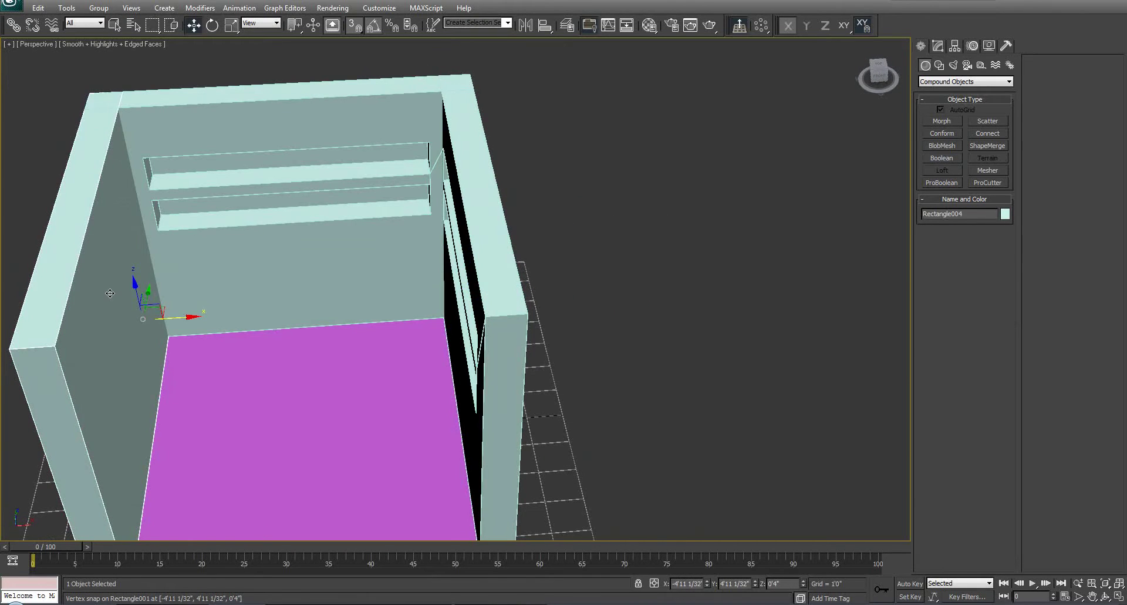
{"action": "key", "text": "Delete"}
{"action": "left_click", "coordinate": [485, 203]}
{"action": "middle_click_drag", "start_coordinate": [485, 203], "coordinate": [316, 287], "text": "alt"}
Assign the 01 - Default material to the back wall.
{"action": "left_click", "coordinate": [264, 194]}
{"action": "middle_click_drag", "start_coordinate": [264, 194], "coordinate": [329, 314], "text": "alt"}
{"action": "scroll", "coordinate": [309, 285], "scroll_direction": "up", "scroll_amount": 6}
{"action": "scroll", "coordinate": [335, 283], "scroll_direction": "down", "scroll_amount": 5}
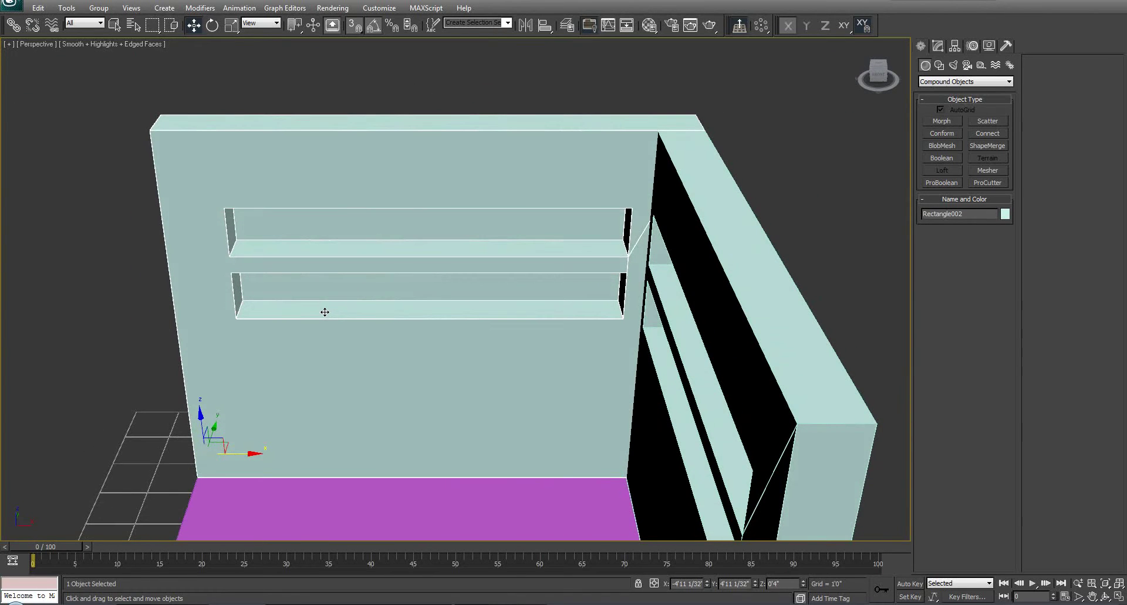
{"action": "middle_click_drag", "start_coordinate": [306, 251], "coordinate": [350, 270], "text": "alt"}
{"action": "scroll", "coordinate": [326, 299], "scroll_direction": "up", "scroll_amount": 1}
{"action": "scroll", "coordinate": [332, 302], "scroll_direction": "down", "scroll_amount": 2}
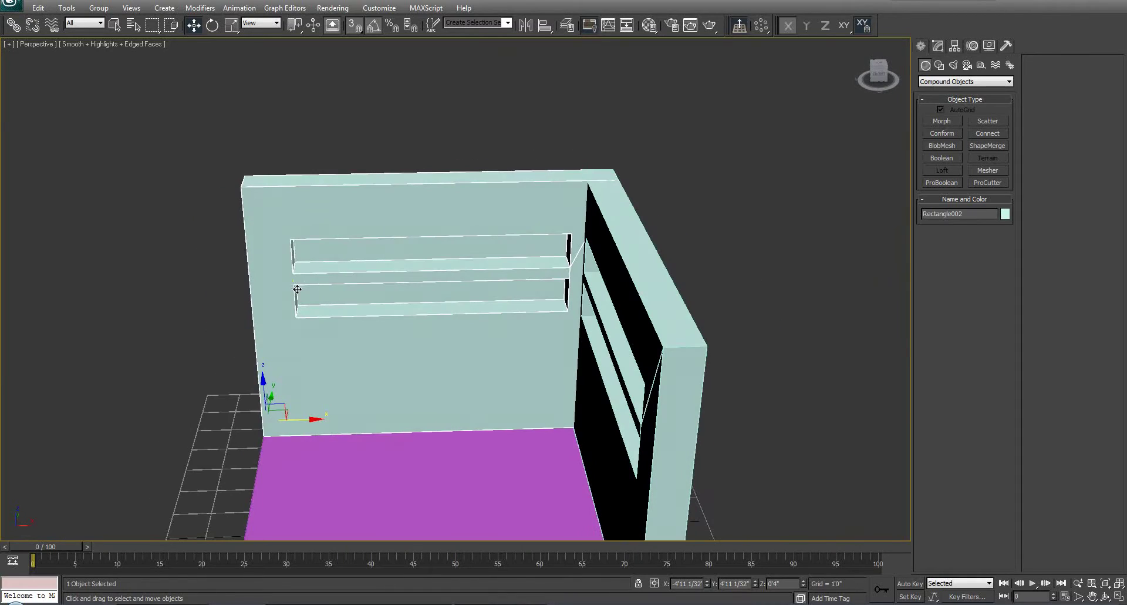
{"action": "key", "text": "m"}
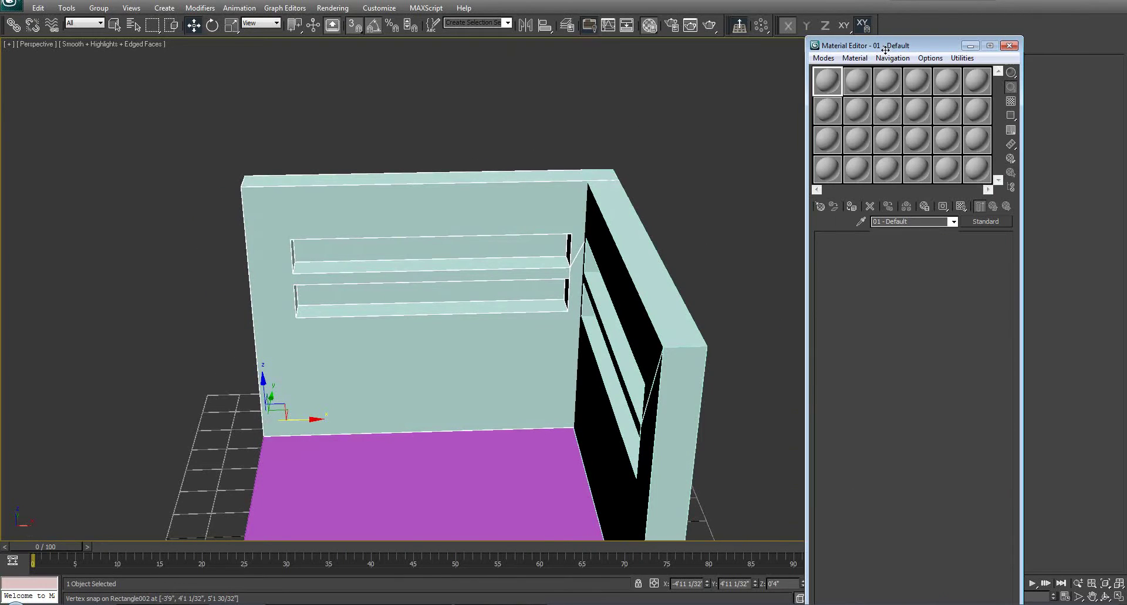
{"action": "left_click", "coordinate": [849, 176]}
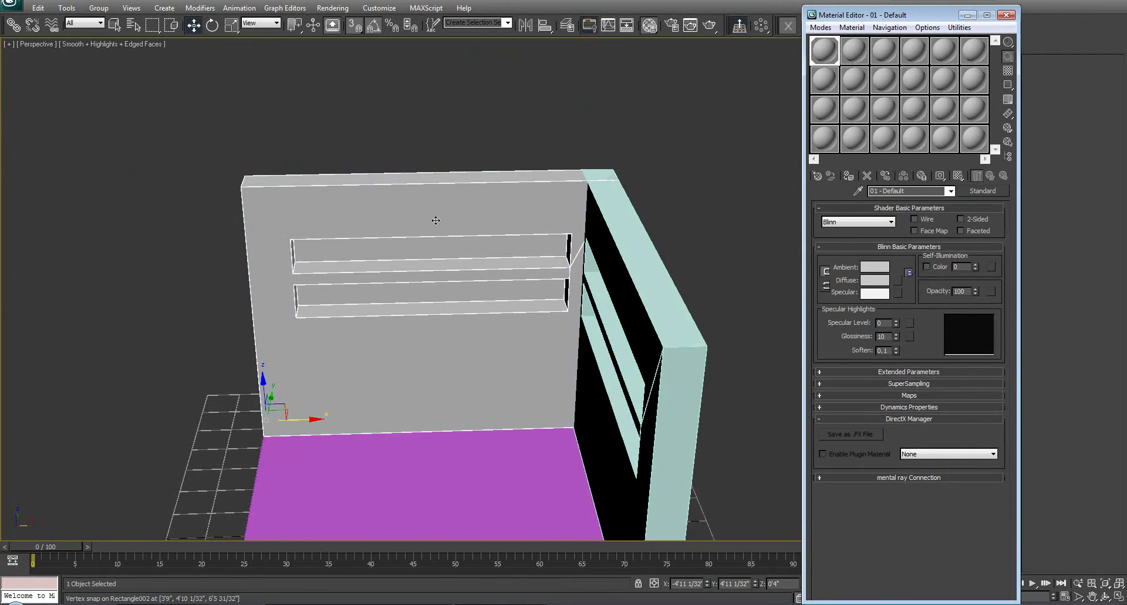
Assign the 02 - Default material to the 10 recess polygons of the back wall.
{"action": "middle_click_drag", "start_coordinate": [435, 219], "coordinate": [312, 211], "text": "alt"}
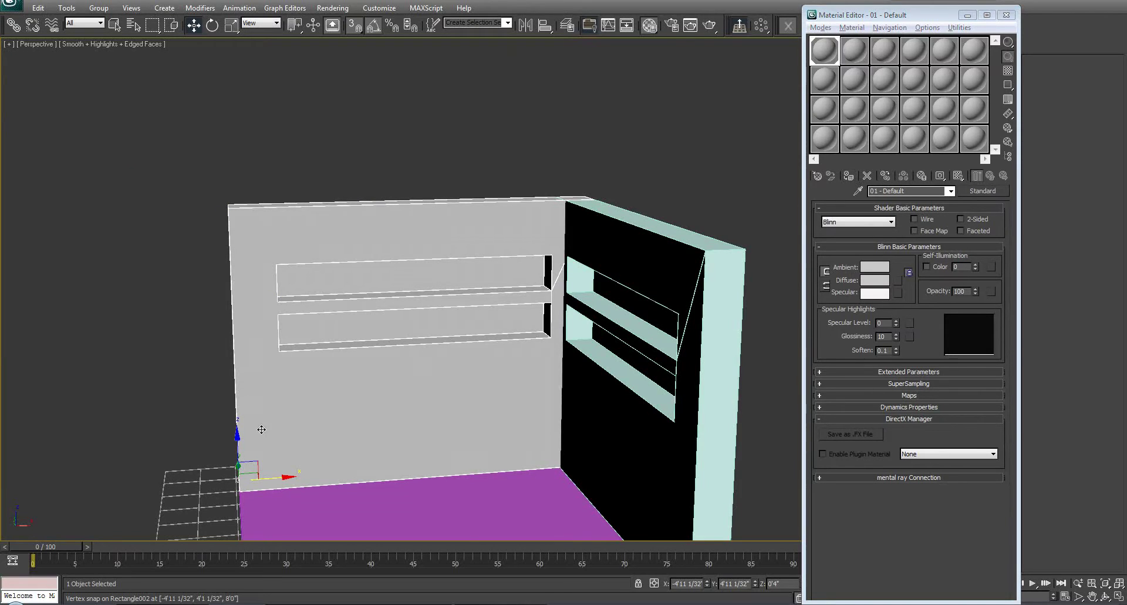
{"action": "scroll", "coordinate": [422, 302], "scroll_direction": "up", "scroll_amount": 8}
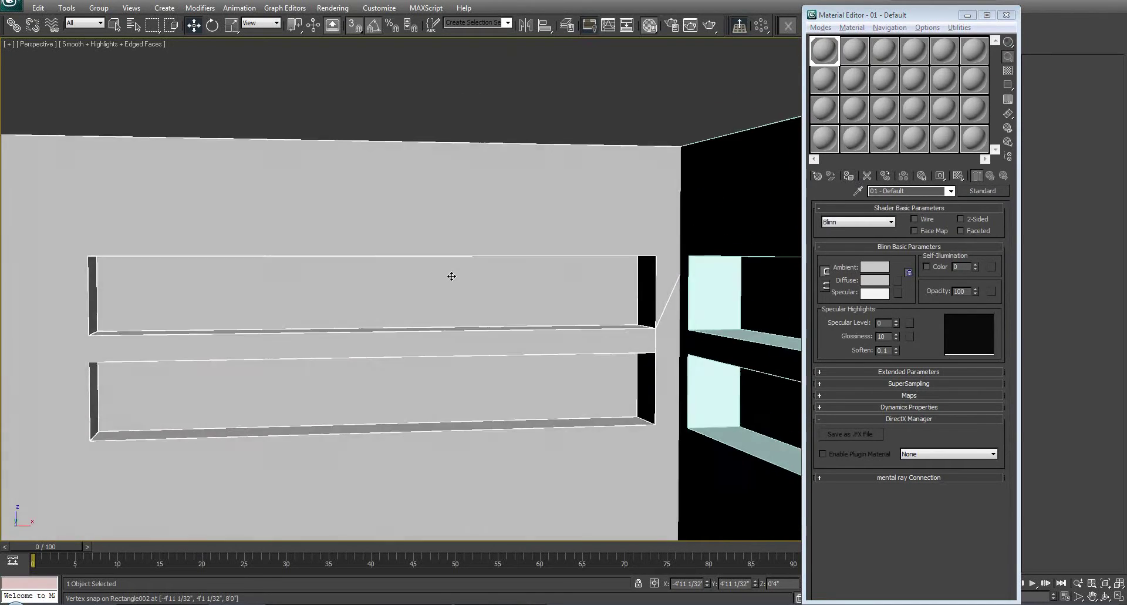
{"action": "left_click", "coordinate": [854, 51]}
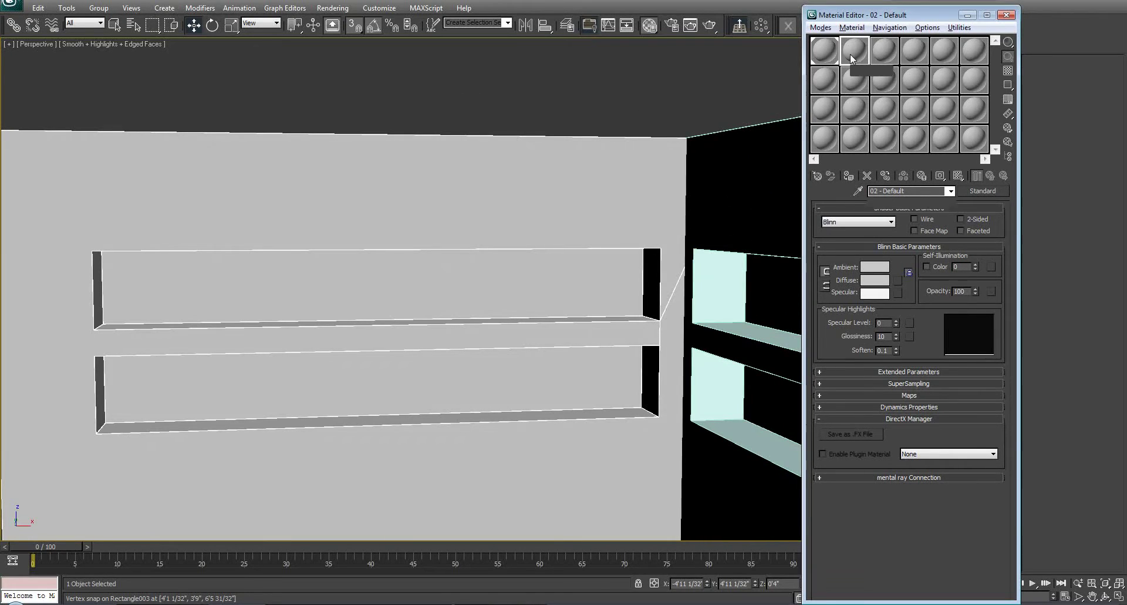
{"action": "left_click", "coordinate": [967, 16]}
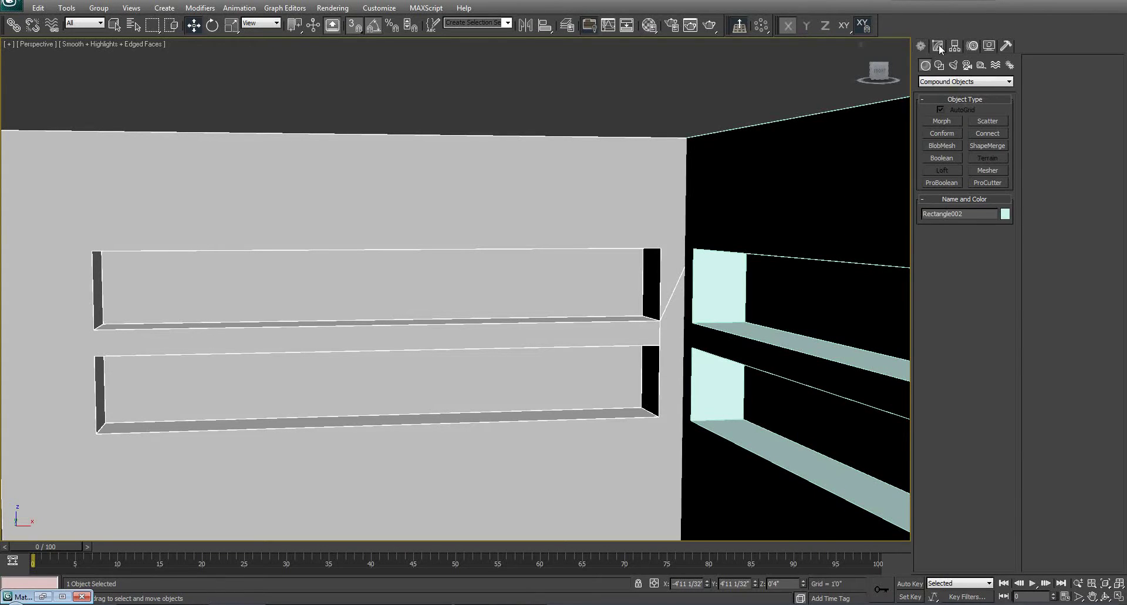
{"action": "left_click", "coordinate": [938, 46]}
{"action": "left_click", "coordinate": [977, 211]}
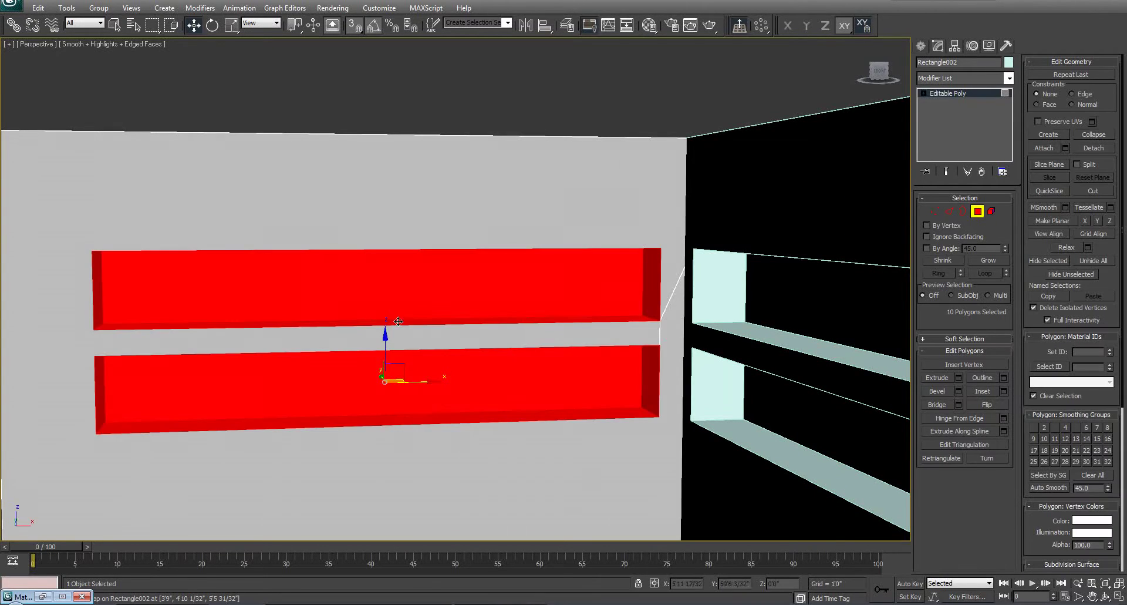
{"action": "middle_click_drag", "start_coordinate": [485, 300], "coordinate": [483, 307]}
{"action": "middle_click_drag", "start_coordinate": [334, 262], "coordinate": [569, 249], "text": "alt"}
{"action": "middle_click_drag", "start_coordinate": [459, 319], "coordinate": [574, 194], "text": "alt"}
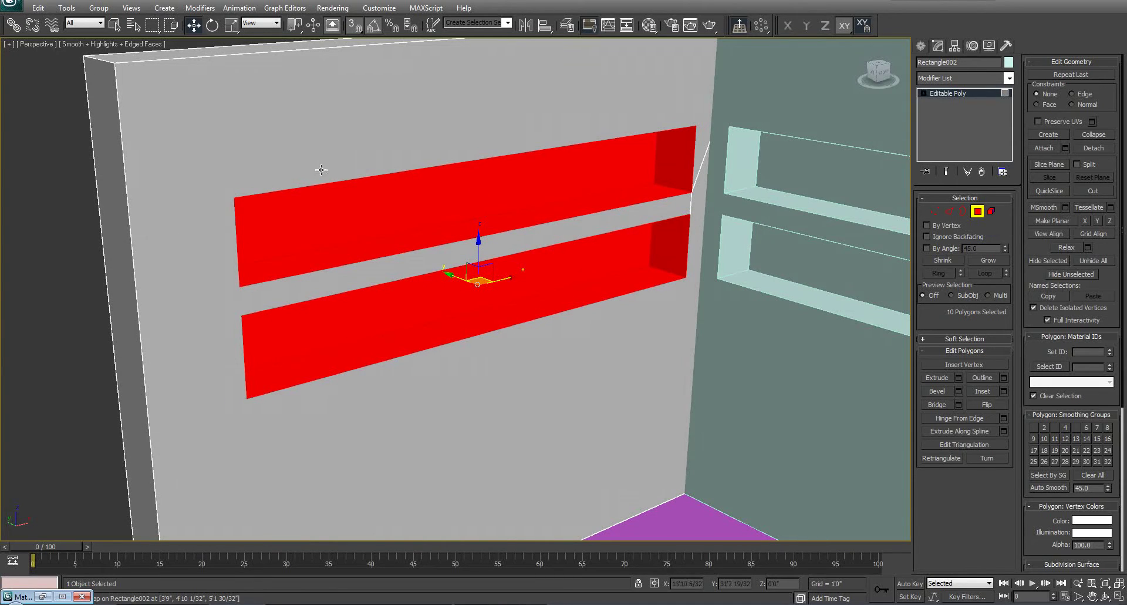
{"action": "middle_click_drag", "start_coordinate": [464, 257], "coordinate": [388, 229]}
{"action": "key", "text": "m"}
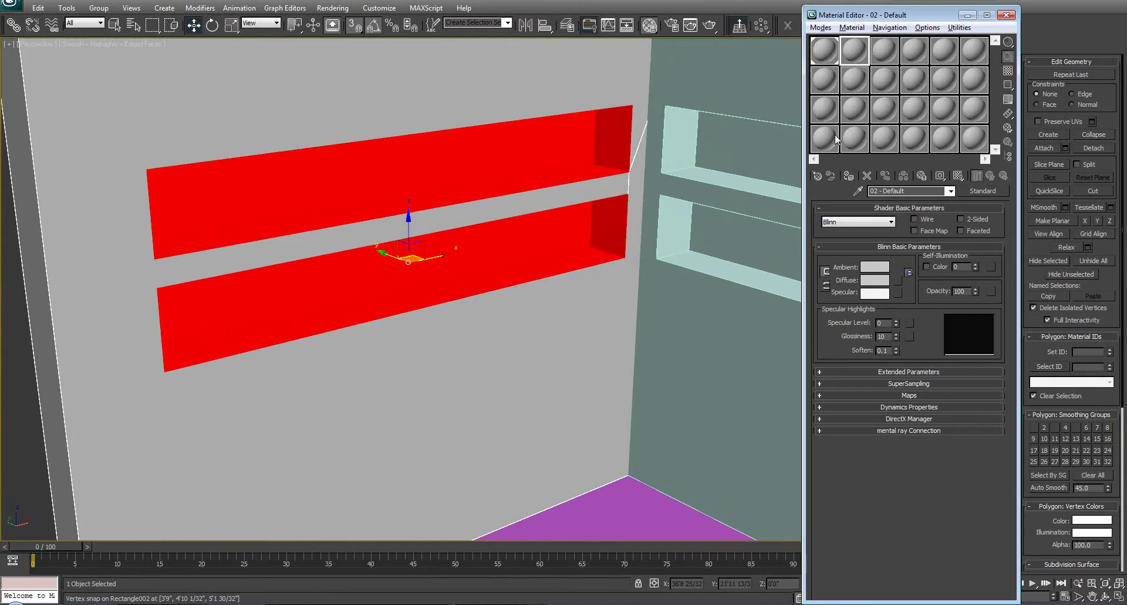
{"action": "left_click", "coordinate": [848, 175]}
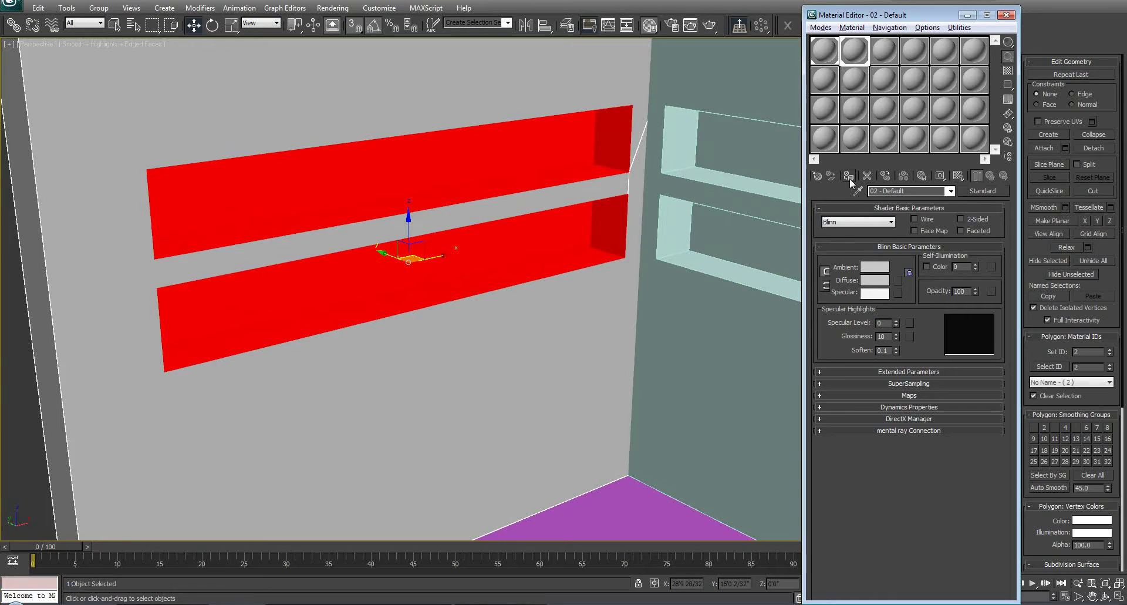
Darken the diffuse colour of the 02 - Default material to a value of 9 and deselect the recess polygons.
{"action": "left_click", "coordinate": [873, 269]}
{"action": "left_click", "coordinate": [467, 164]}
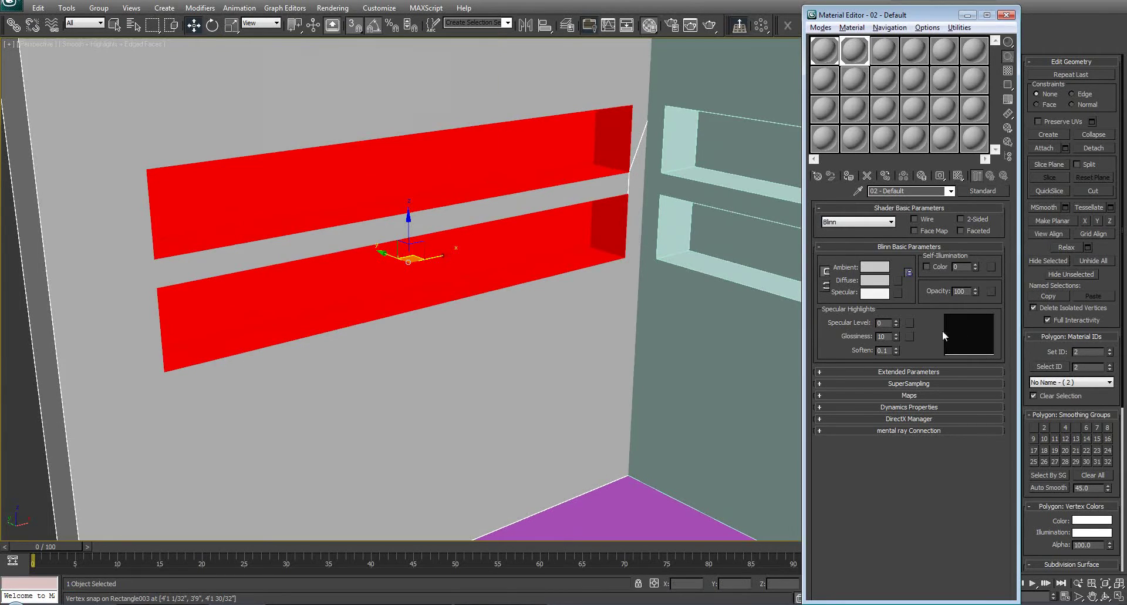
{"action": "left_click", "coordinate": [885, 284]}
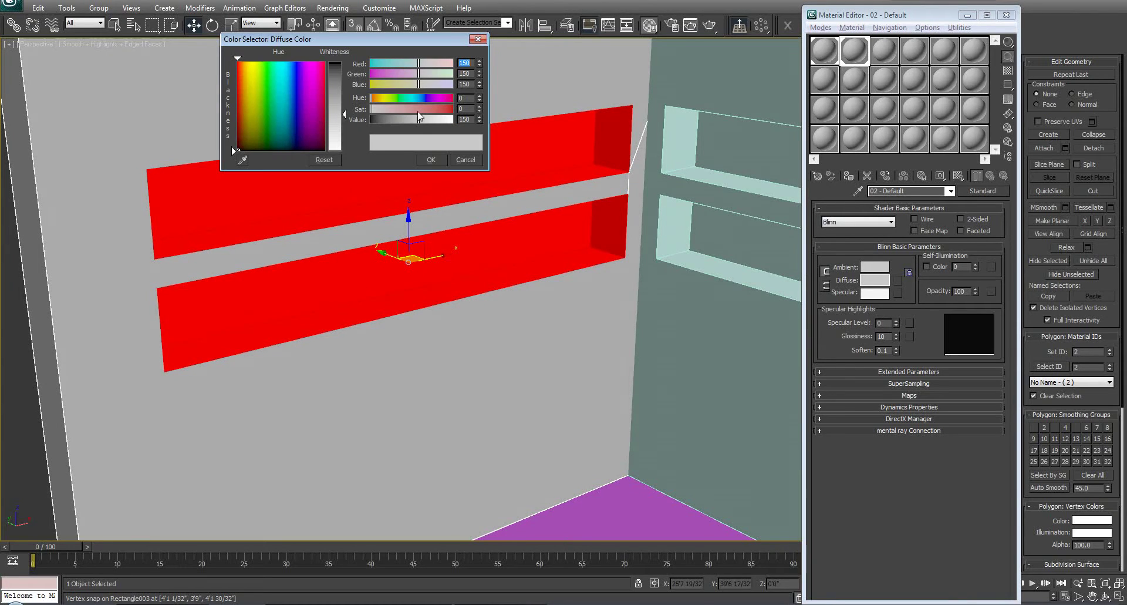
{"action": "left_click_drag", "start_coordinate": [382, 119], "coordinate": [372, 119]}
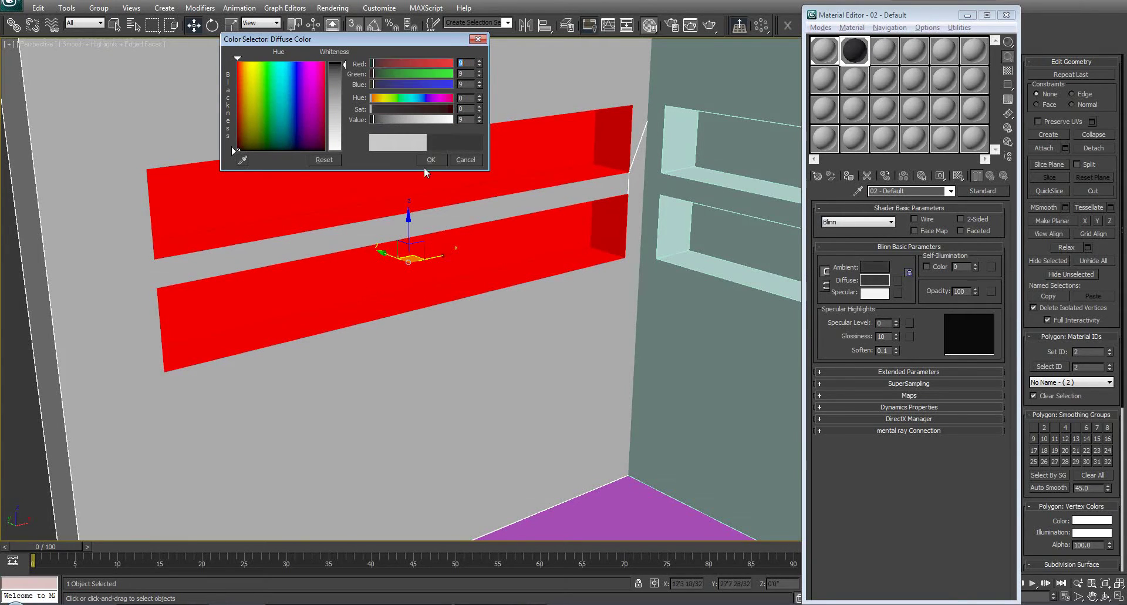
{"action": "left_click", "coordinate": [430, 159]}
{"action": "mouse_move", "coordinate": [490, 237]}
{"action": "middle_mouse_down", "text": "alt"}
{"action": "mouse_move", "coordinate": [530, 262]}
{"action": "mouse_move", "coordinate": [487, 238]}
{"action": "middle_mouse_up", "text": "alt"}
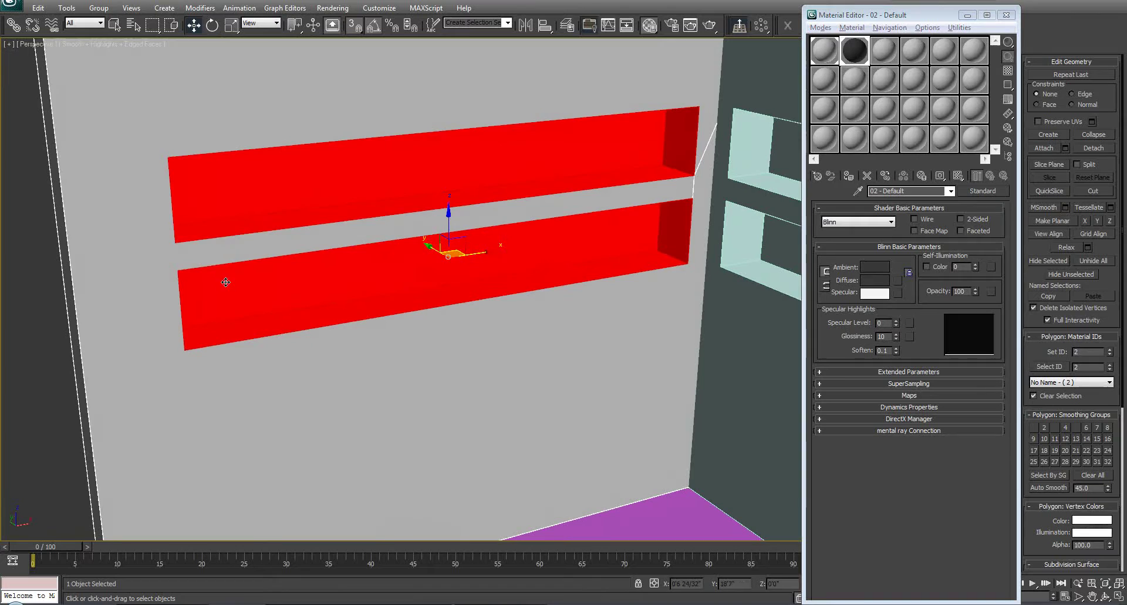
{"action": "left_click", "coordinate": [51, 344]}
{"action": "middle_click_drag", "start_coordinate": [543, 264], "coordinate": [568, 209], "text": "alt"}
{"action": "scroll", "coordinate": [427, 260], "scroll_direction": "down", "scroll_amount": 5}
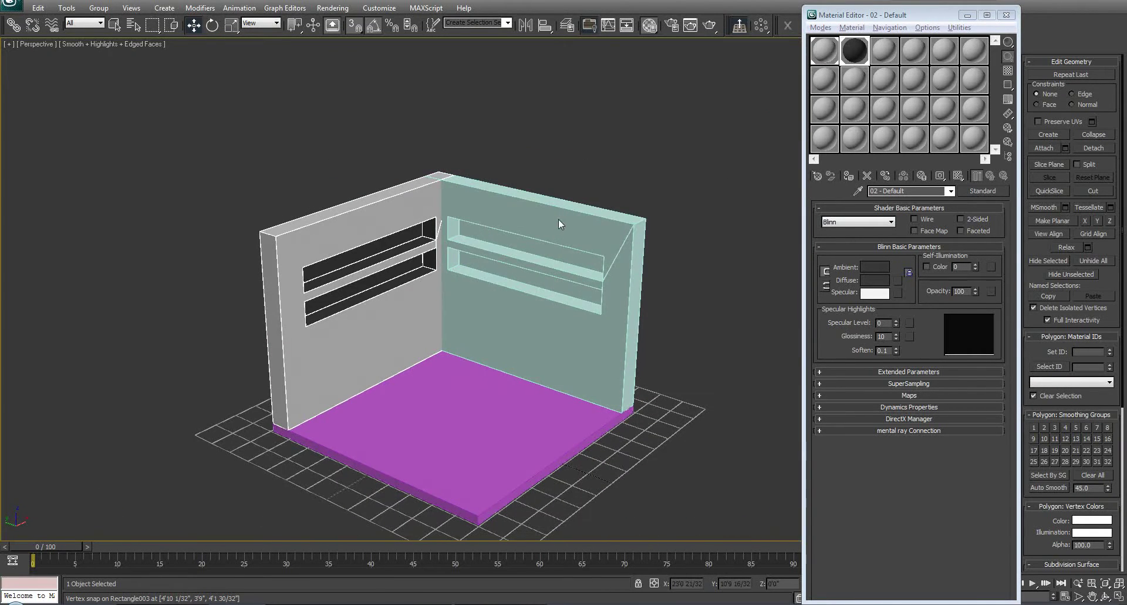
Leave polygon editing on the back wall and assign the 01 - Default material to the right-hand wall.
{"action": "left_click_drag", "start_coordinate": [937, 14], "coordinate": [802, 42]}
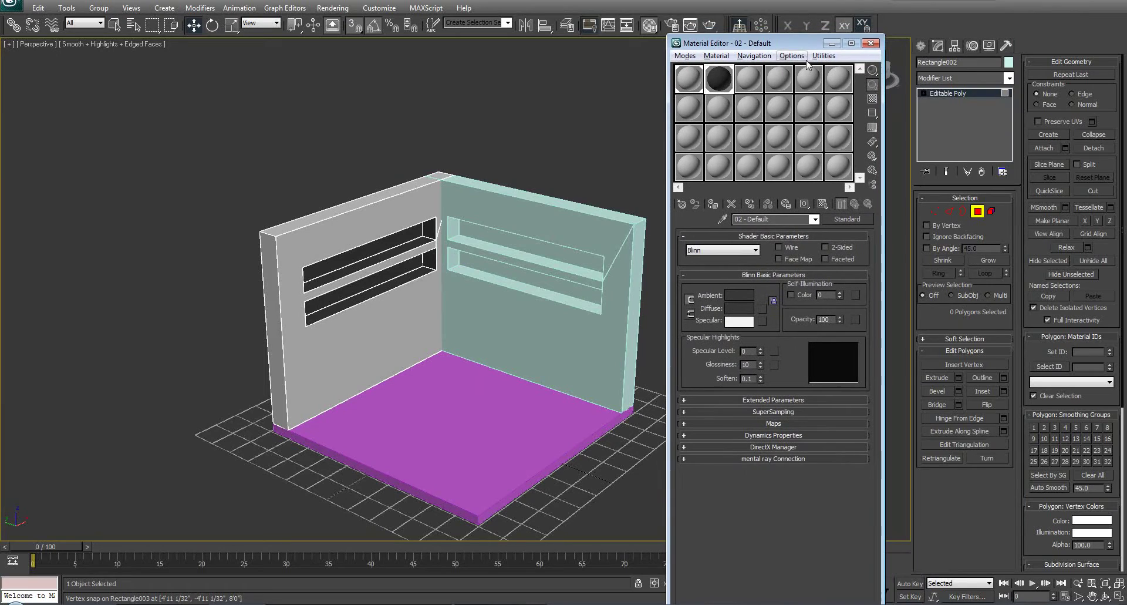
{"action": "left_click", "coordinate": [975, 213]}
{"action": "left_click", "coordinate": [616, 249]}
{"action": "left_click", "coordinate": [699, 83]}
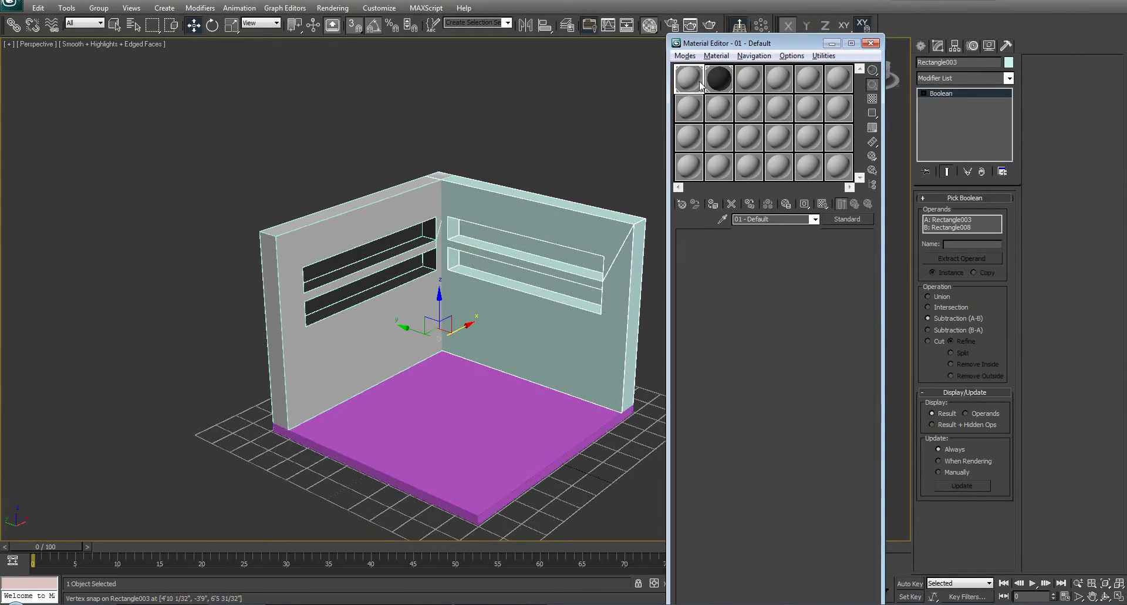
{"action": "left_click", "coordinate": [712, 204]}
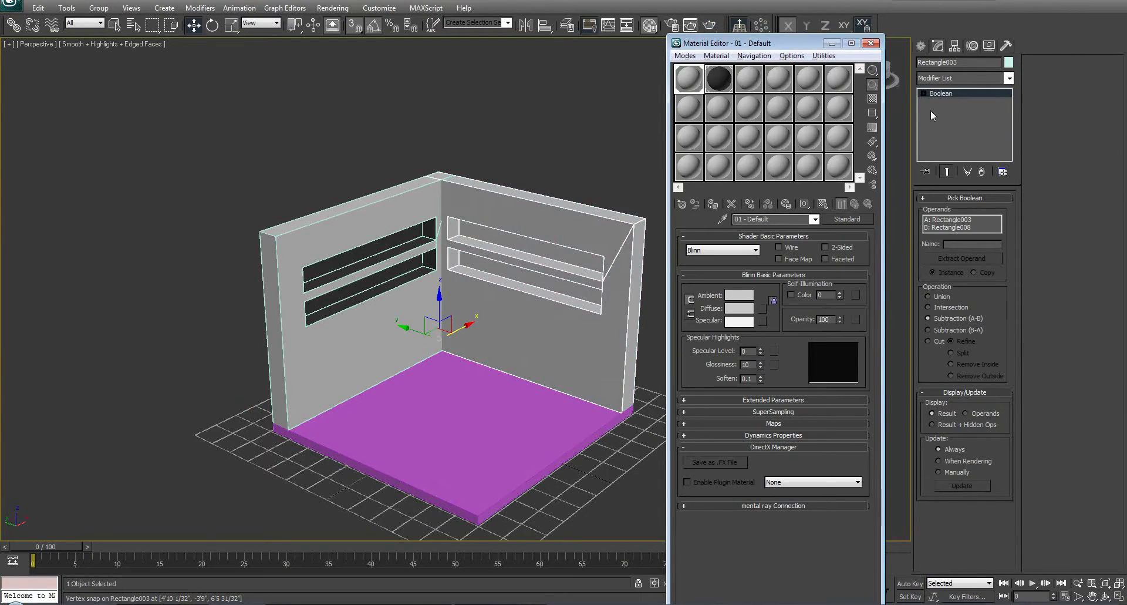
Convert the right-hand wall to an Editable Poly and assign the 02 - Default material to its recess polygons.
{"action": "right_click", "coordinate": [519, 275]}
{"action": "left_click", "coordinate": [693, 386]}
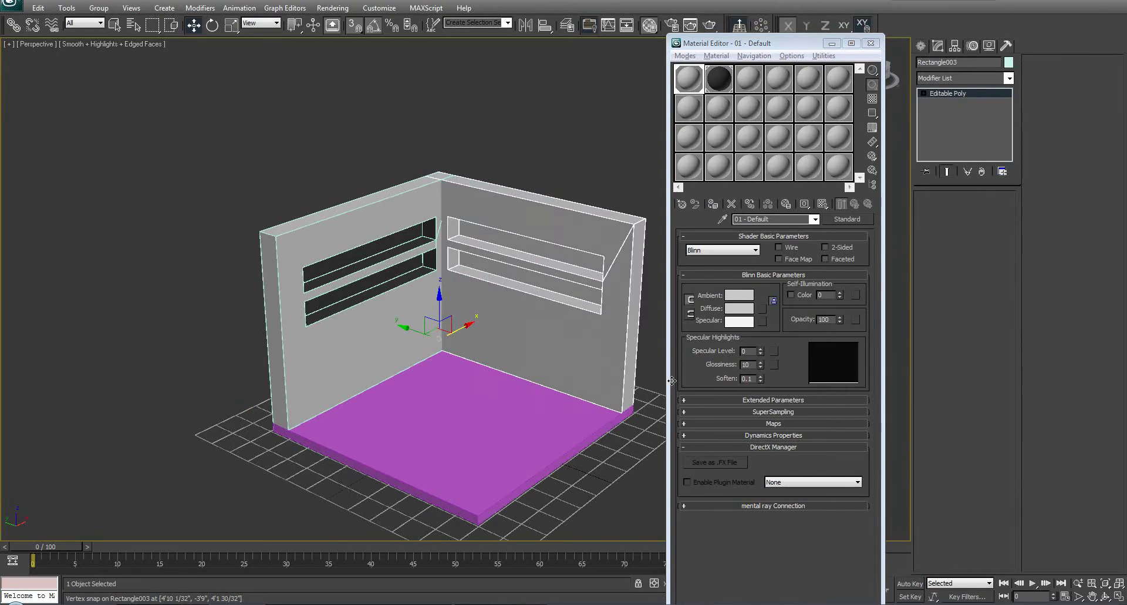
{"action": "left_click", "coordinate": [976, 211]}
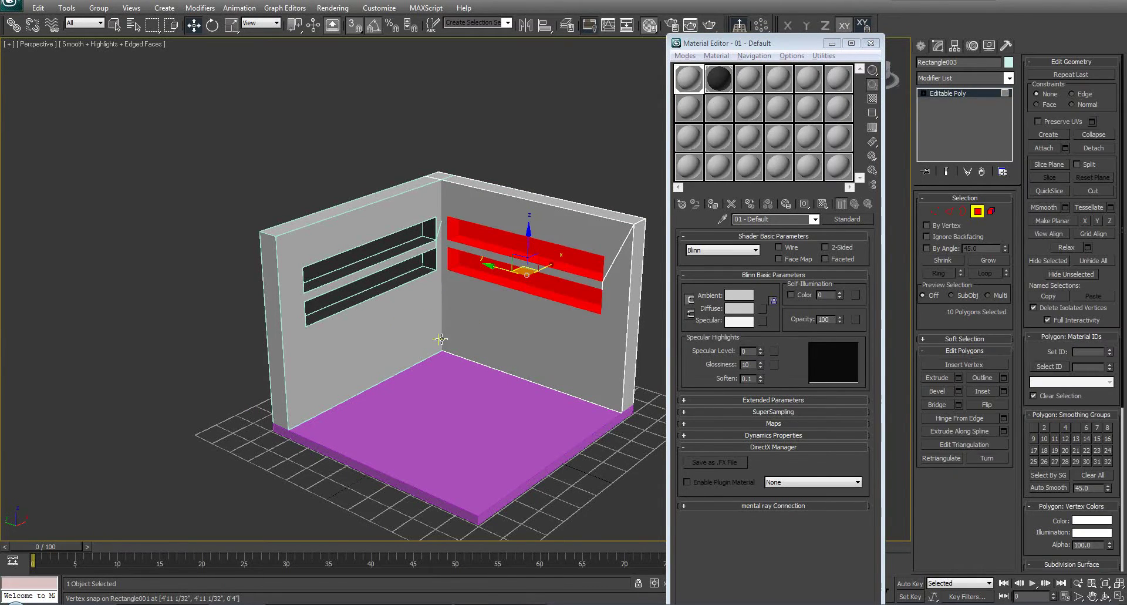
{"action": "left_click", "coordinate": [722, 85]}
{"action": "left_click", "coordinate": [713, 203]}
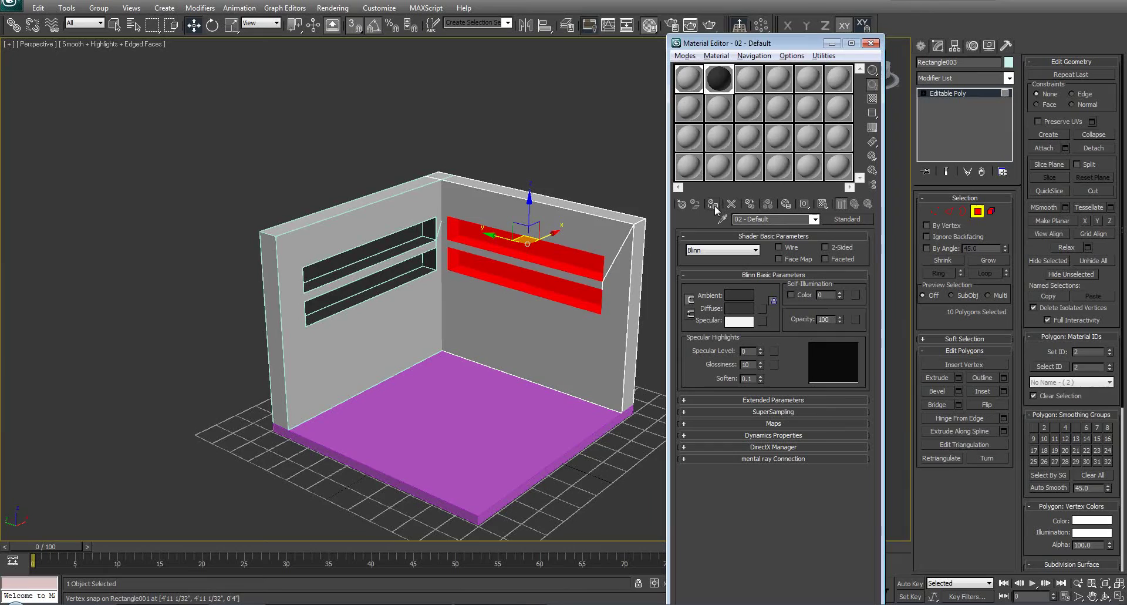
{"action": "middle_click_drag", "start_coordinate": [528, 280], "coordinate": [446, 283], "text": "alt"}
{"action": "left_click", "coordinate": [977, 212]}
Deselect the recess polygons and leave polygon editing on the right-hand wall.
{"action": "middle_click_drag", "start_coordinate": [543, 299], "coordinate": [599, 252], "text": "alt"}
{"action": "left_click", "coordinate": [544, 274]}
{"action": "scroll", "coordinate": [520, 325], "scroll_direction": "down", "scroll_amount": 2}
{"action": "scroll", "coordinate": [556, 290], "scroll_direction": "up", "scroll_amount": 2}
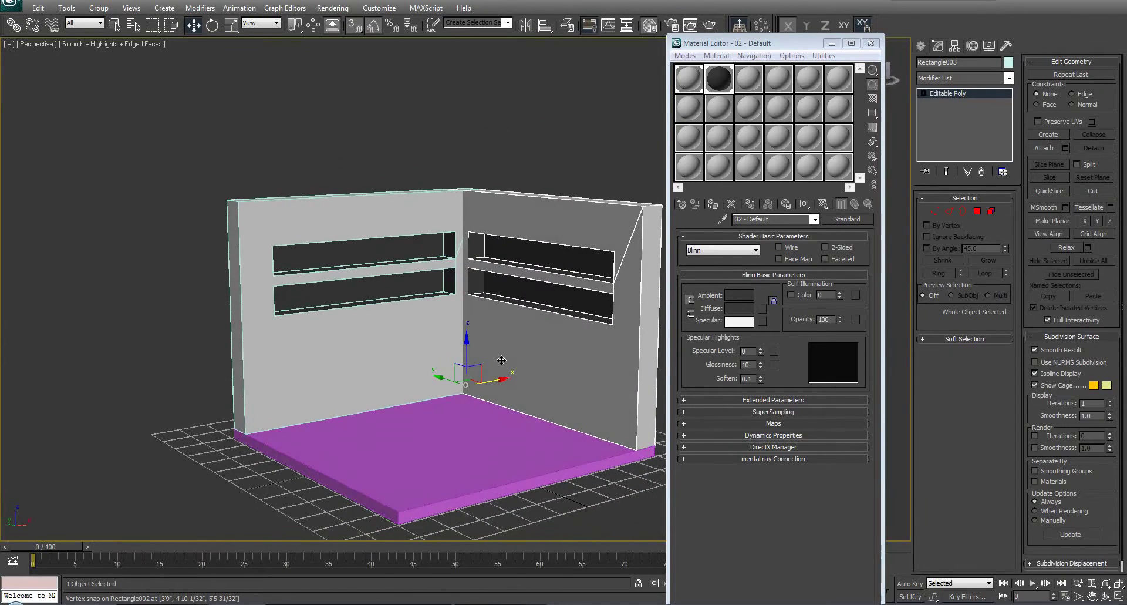
Mirror the right-hand wall about the X axis as an instance.
{"action": "middle_click_drag", "start_coordinate": [501, 360], "coordinate": [577, 351], "text": "alt"}
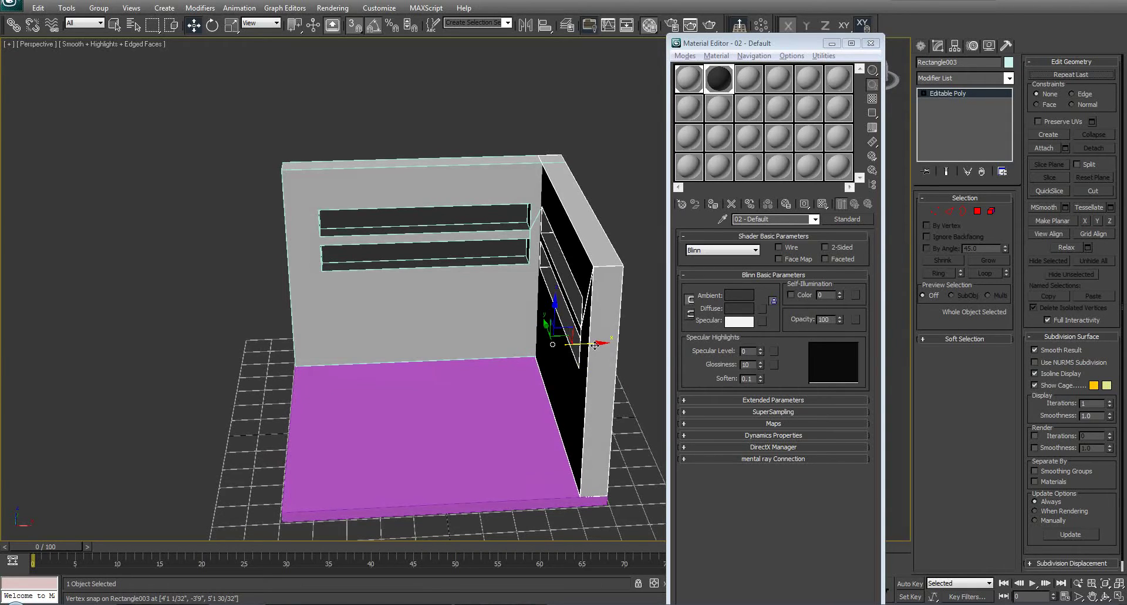
{"action": "left_click", "coordinate": [526, 26]}
{"action": "left_click_drag", "start_coordinate": [536, 198], "coordinate": [810, 219]}
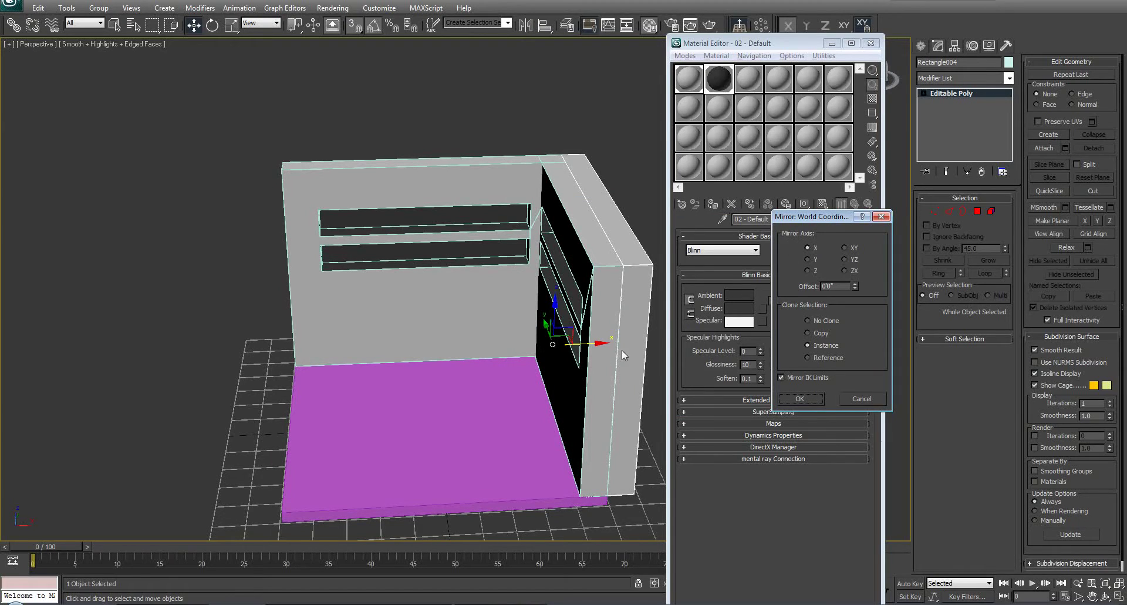
{"action": "left_click", "coordinate": [794, 398]}
Move the mirrored wall across the room along X and align it with the opposite end of the floor.
{"action": "left_click_drag", "start_coordinate": [590, 343], "coordinate": [338, 366]}
{"action": "middle_click_drag", "start_coordinate": [321, 401], "coordinate": [304, 385], "text": "alt"}
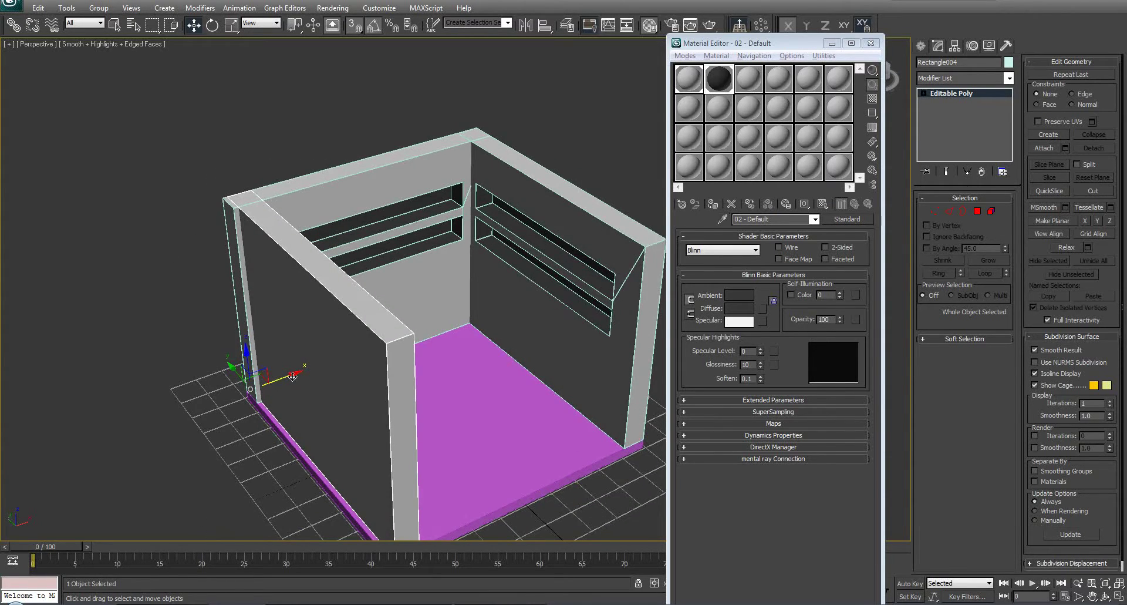
{"action": "left_click_drag", "start_coordinate": [292, 375], "coordinate": [254, 401]}
{"action": "mouse_move", "coordinate": [326, 374]}
{"action": "middle_mouse_down", "text": "alt"}
{"action": "mouse_move", "coordinate": [269, 361]}
{"action": "mouse_move", "coordinate": [302, 320]}
{"action": "mouse_move", "coordinate": [282, 346]}
{"action": "mouse_move", "coordinate": [361, 365]}
{"action": "mouse_move", "coordinate": [339, 242]}
{"action": "mouse_move", "coordinate": [347, 294]}
{"action": "mouse_move", "coordinate": [320, 275]}
{"action": "middle_mouse_up", "text": "alt"}
{"action": "scroll", "coordinate": [311, 361], "scroll_direction": "up", "scroll_amount": 2}
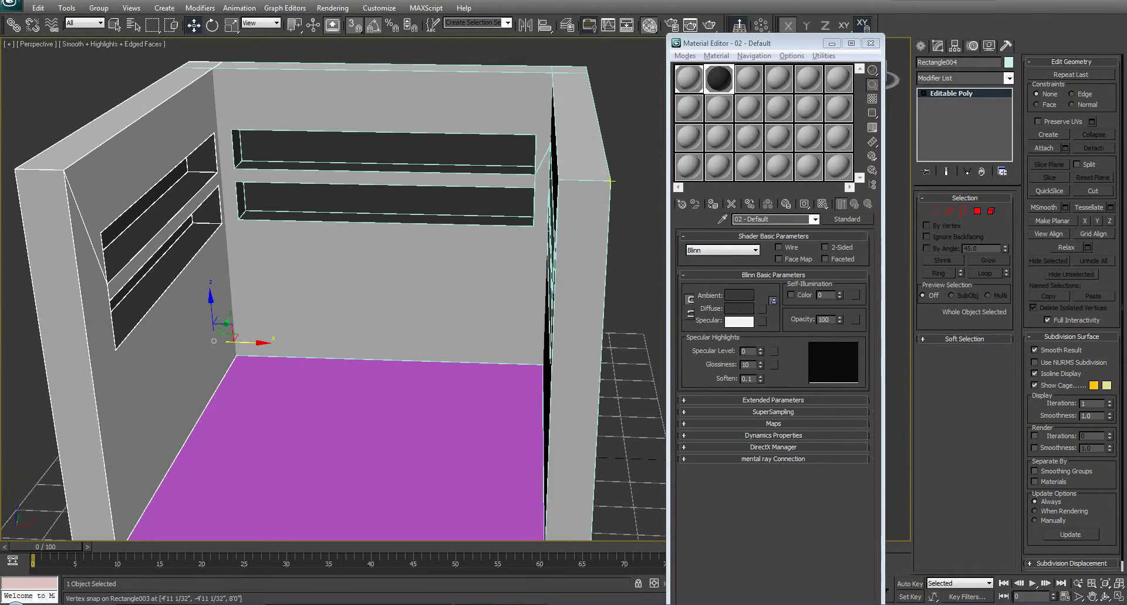
Minimize the Material Editor and switch the viewport to a zoomed top view of the room.
{"action": "left_click", "coordinate": [832, 46]}
{"action": "middle_click_drag", "start_coordinate": [504, 271], "coordinate": [446, 261], "text": "alt"}
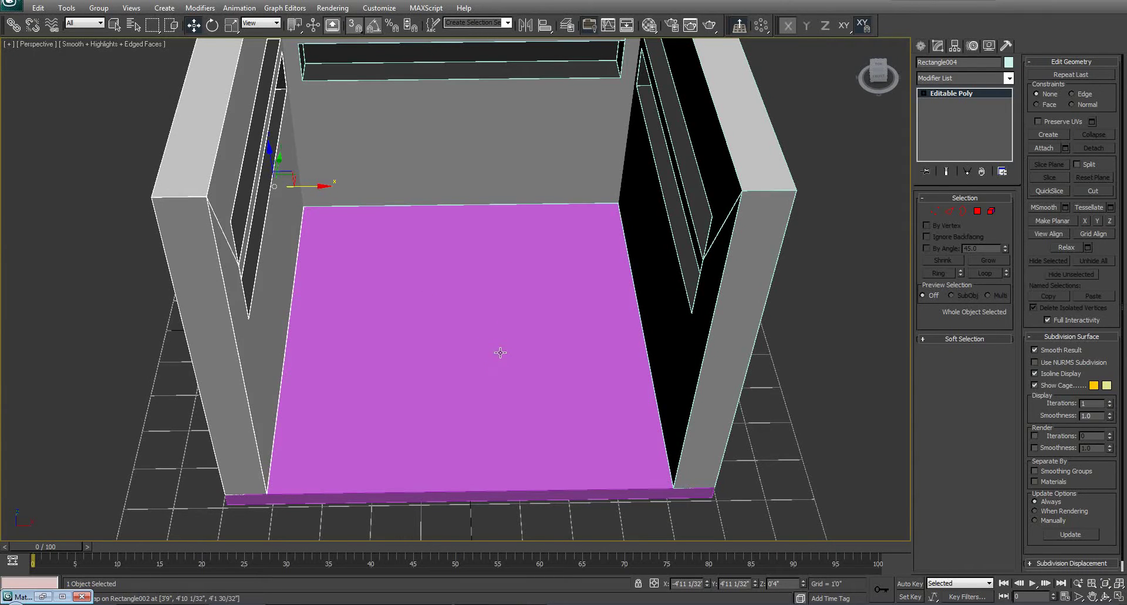
{"action": "middle_click_drag", "start_coordinate": [509, 324], "coordinate": [483, 300], "text": "alt"}
{"action": "key", "text": "t"}
{"action": "key", "text": "z"}
{"action": "scroll", "coordinate": [494, 248], "scroll_direction": "up", "scroll_amount": 2}
Draw a rectangle about 5'10" wide and 1'11" long from the left wall's inner face into the room, undoing any stray second rectangle.
{"action": "right_click", "coordinate": [498, 245]}
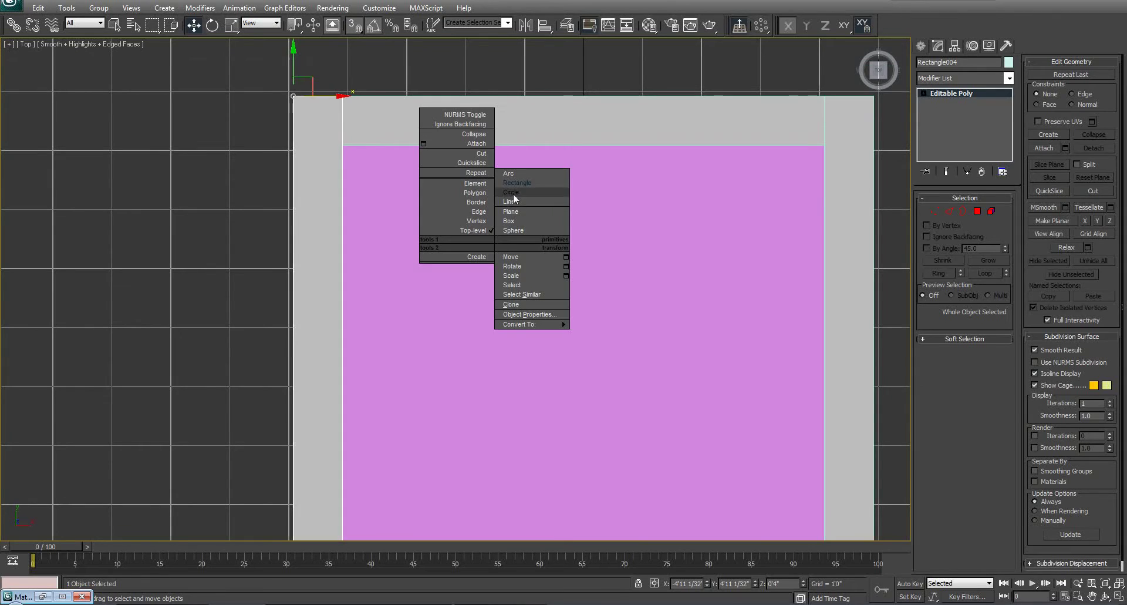
{"action": "left_click", "coordinate": [513, 192]}
{"action": "right_click", "coordinate": [492, 249]}
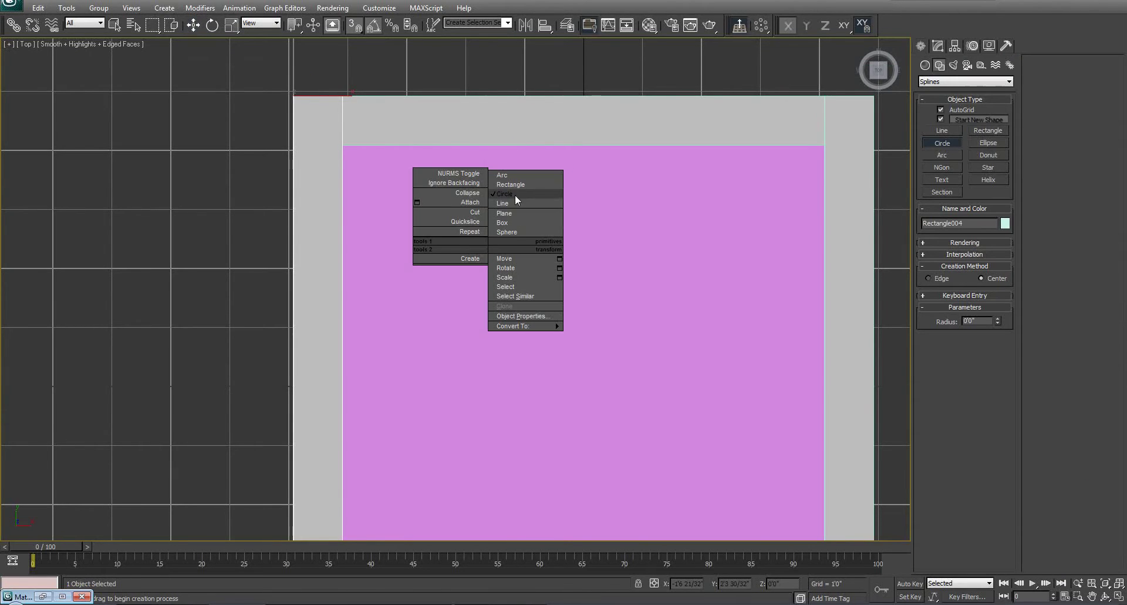
{"action": "left_click", "coordinate": [515, 195]}
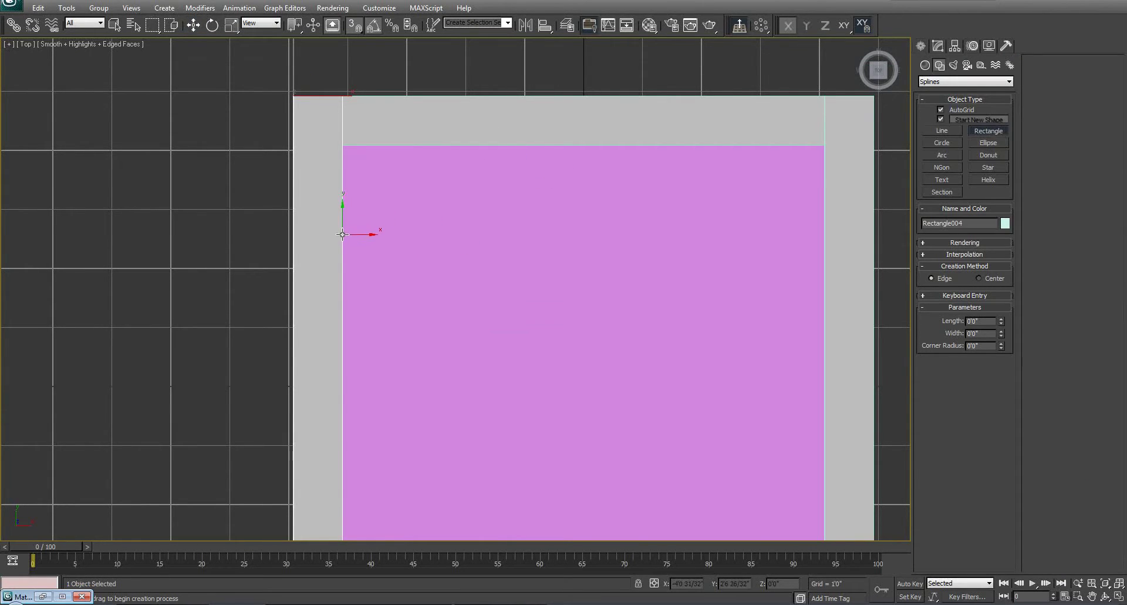
{"action": "left_click_drag", "start_coordinate": [343, 234], "coordinate": [686, 348]}
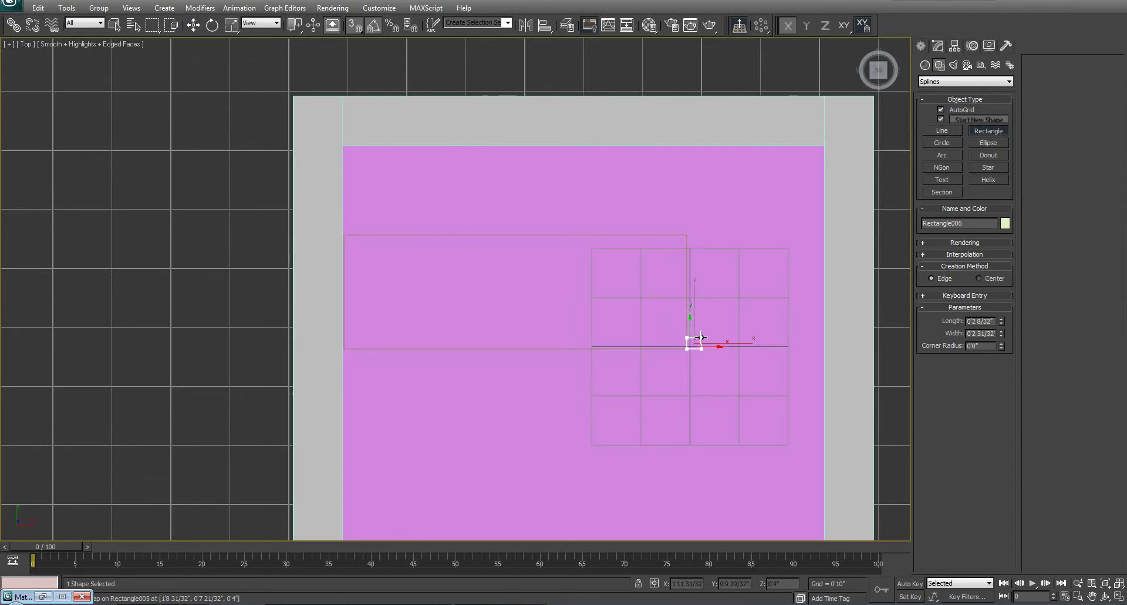
{"action": "key", "text": "ctrl+z"}
{"action": "middle_click_drag", "start_coordinate": [596, 272], "coordinate": [606, 285]}
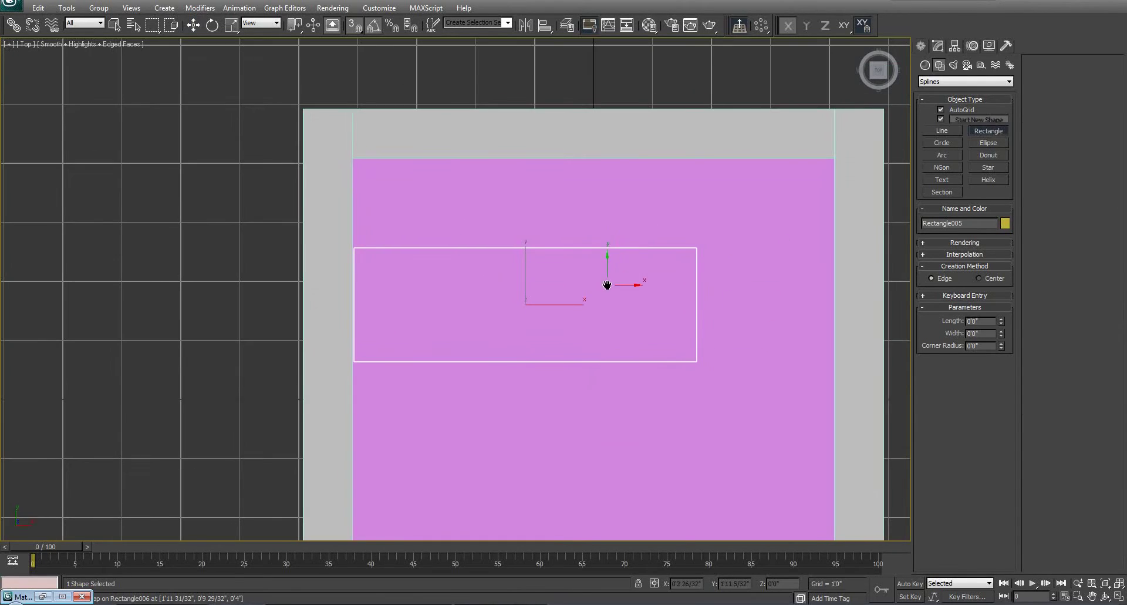
{"action": "right_click", "coordinate": [606, 285]}
{"action": "middle_click_drag", "start_coordinate": [570, 340], "coordinate": [550, 348]}
{"action": "middle_click_drag", "start_coordinate": [692, 295], "coordinate": [612, 309]}
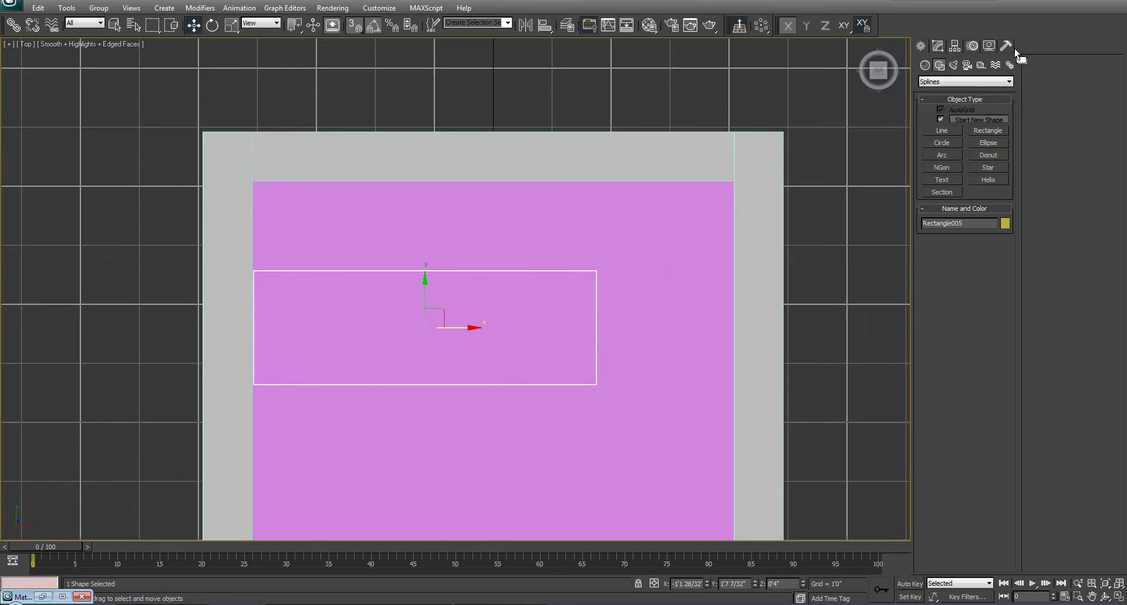
Try a width of 7' on the new rectangle and reduce it to 6'6".
{"action": "left_click", "coordinate": [939, 46]}
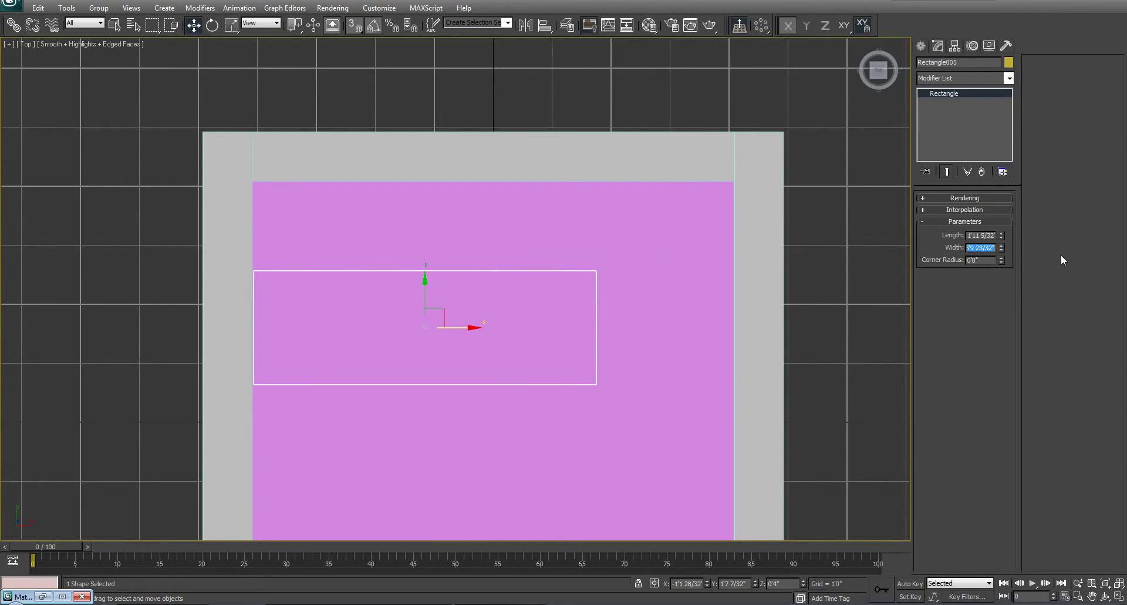
{"action": "type", "text": "7"}
{"action": "key", "text": "Return"}
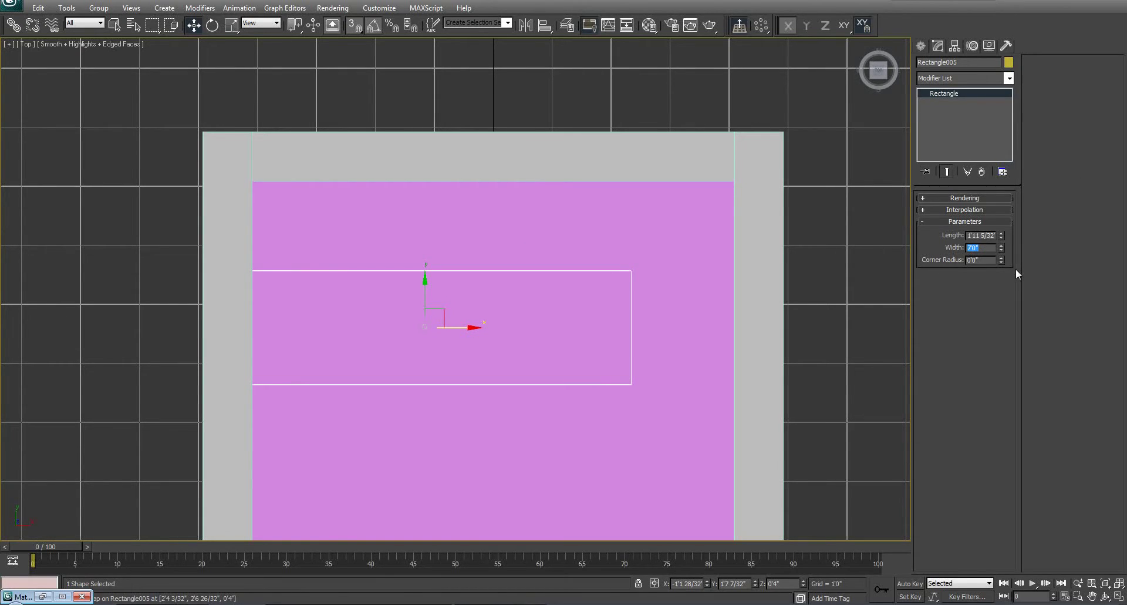
{"action": "type", "text": "6.5"}
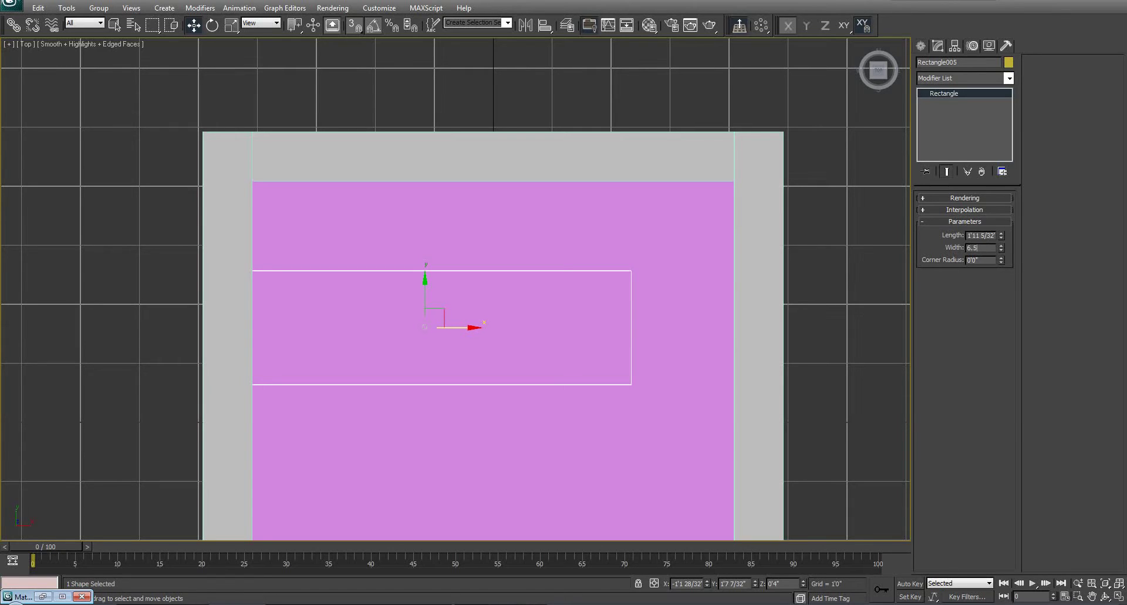
{"action": "key", "text": "Return"}
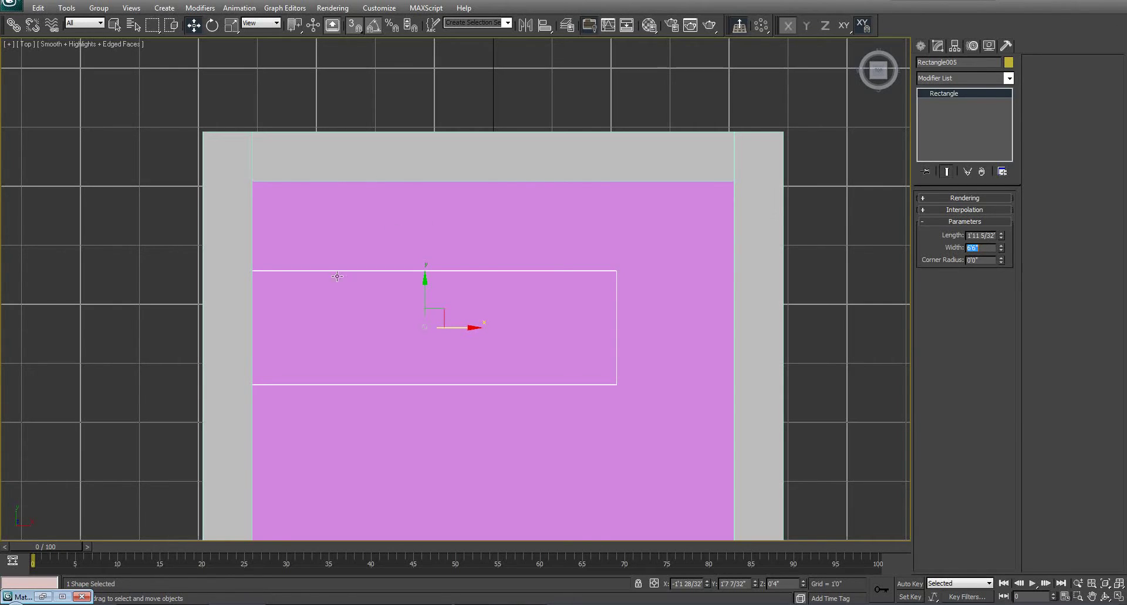
{"action": "scroll", "coordinate": [337, 276], "scroll_direction": "up", "scroll_amount": 4}
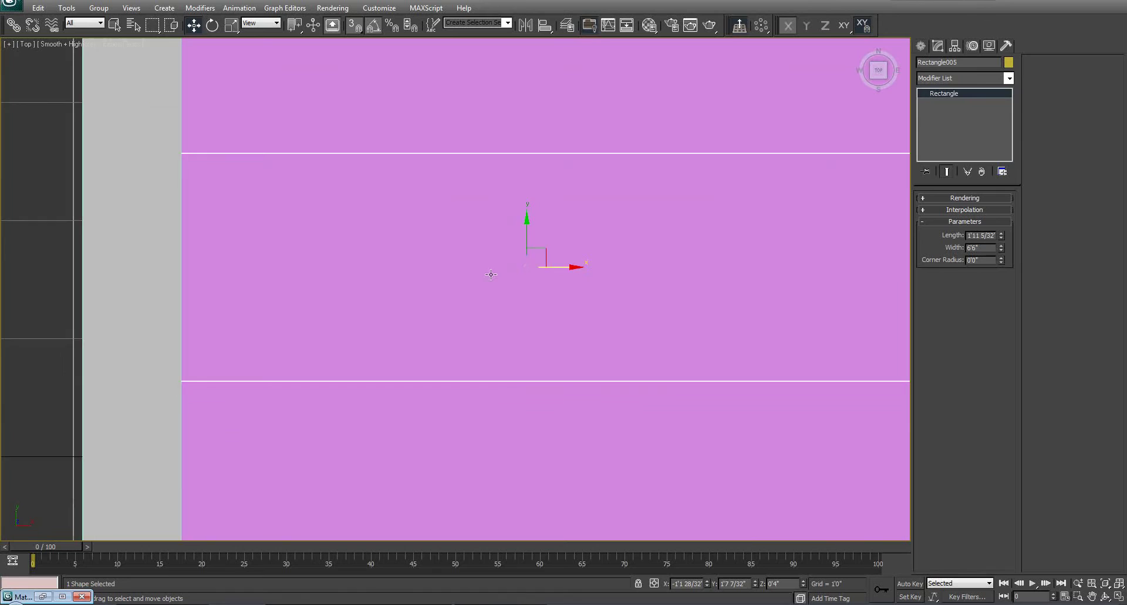
{"action": "scroll", "coordinate": [491, 274], "scroll_direction": "down", "scroll_amount": 4}
{"action": "scroll", "coordinate": [457, 310], "scroll_direction": "up", "scroll_amount": 3}
{"action": "scroll", "coordinate": [463, 348], "scroll_direction": "down", "scroll_amount": 1}
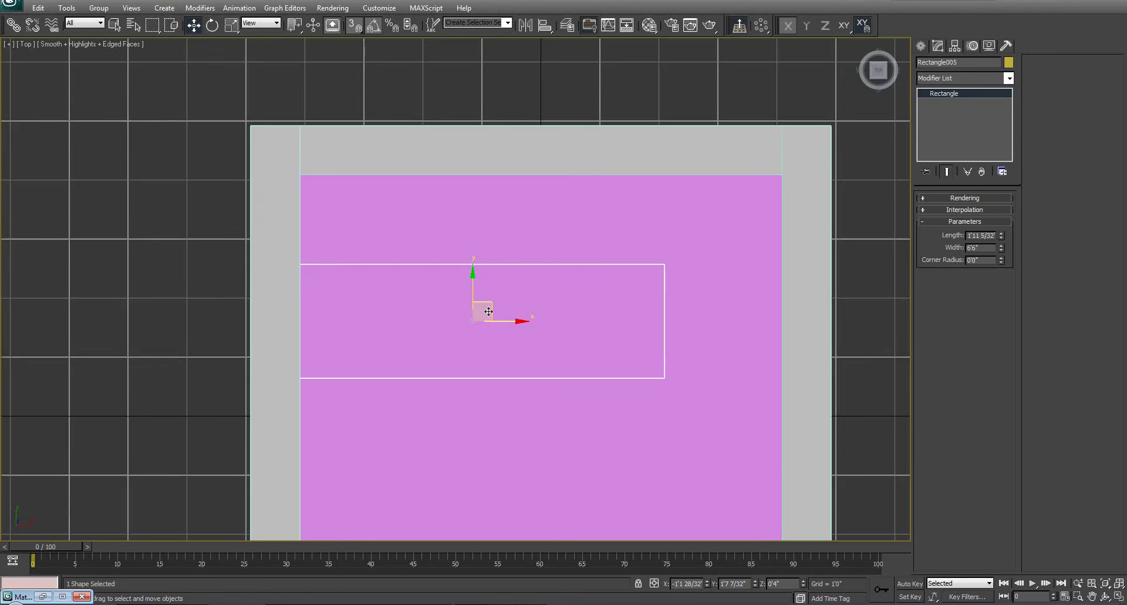
{"action": "middle_click_drag", "start_coordinate": [489, 311], "coordinate": [451, 308]}
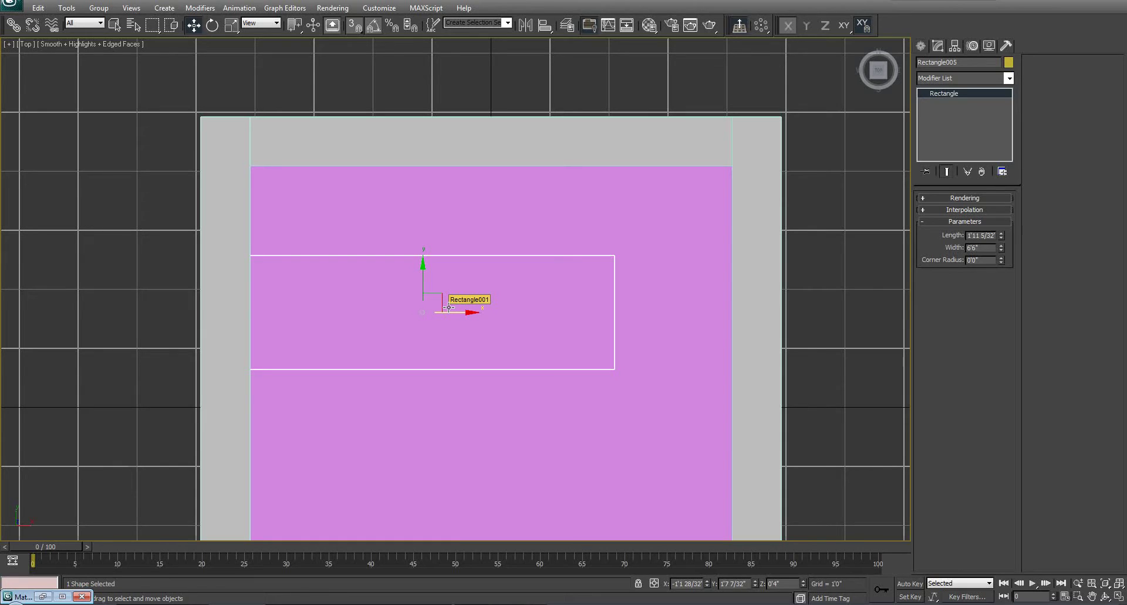
{"action": "middle_click_drag", "start_coordinate": [375, 312], "coordinate": [367, 259]}
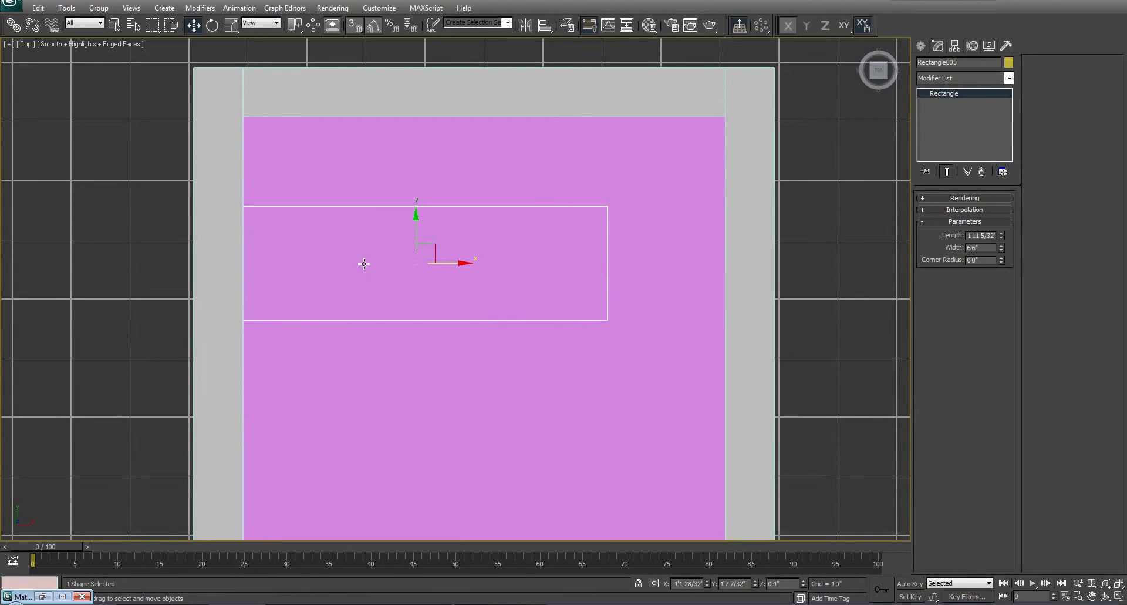
{"action": "middle_click_drag", "start_coordinate": [434, 296], "coordinate": [454, 319]}
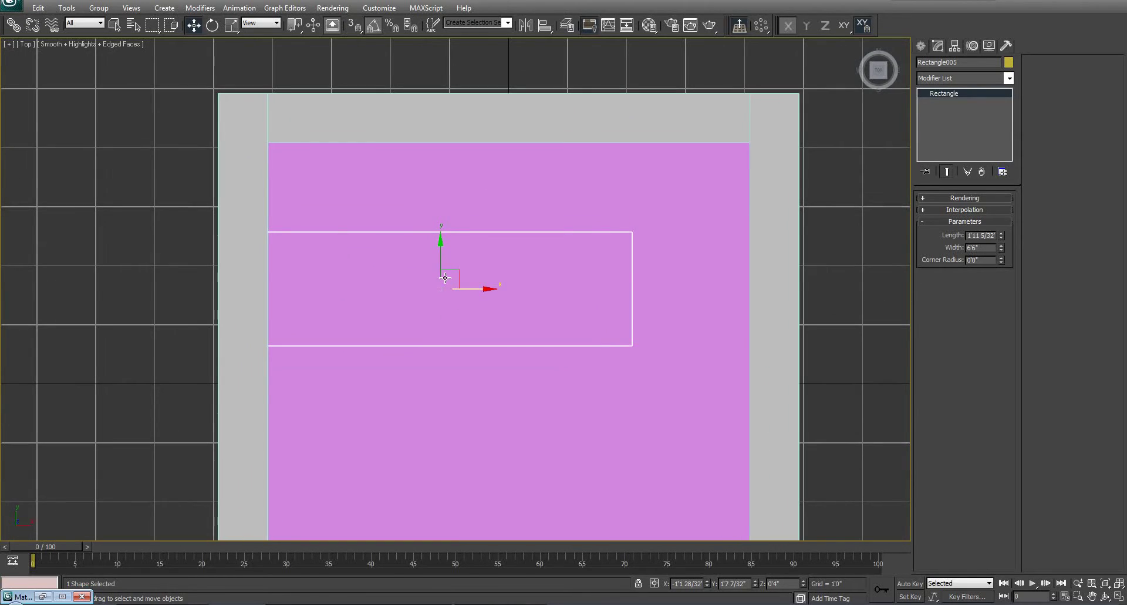
Move the rectangle slightly toward the front and centre of the room and switch the viewport to wireframe display.
{"action": "left_click_drag", "start_coordinate": [440, 249], "coordinate": [504, 321]}
{"action": "mouse_move", "coordinate": [706, 283]}
{"action": "middle_mouse_down"}
{"action": "mouse_move", "coordinate": [467, 248]}
{"action": "mouse_move", "coordinate": [483, 144]}
{"action": "mouse_move", "coordinate": [488, 240]}
{"action": "middle_mouse_up"}
{"action": "scroll", "coordinate": [466, 247], "scroll_direction": "up", "scroll_amount": 2}
{"action": "key", "text": "F3"}
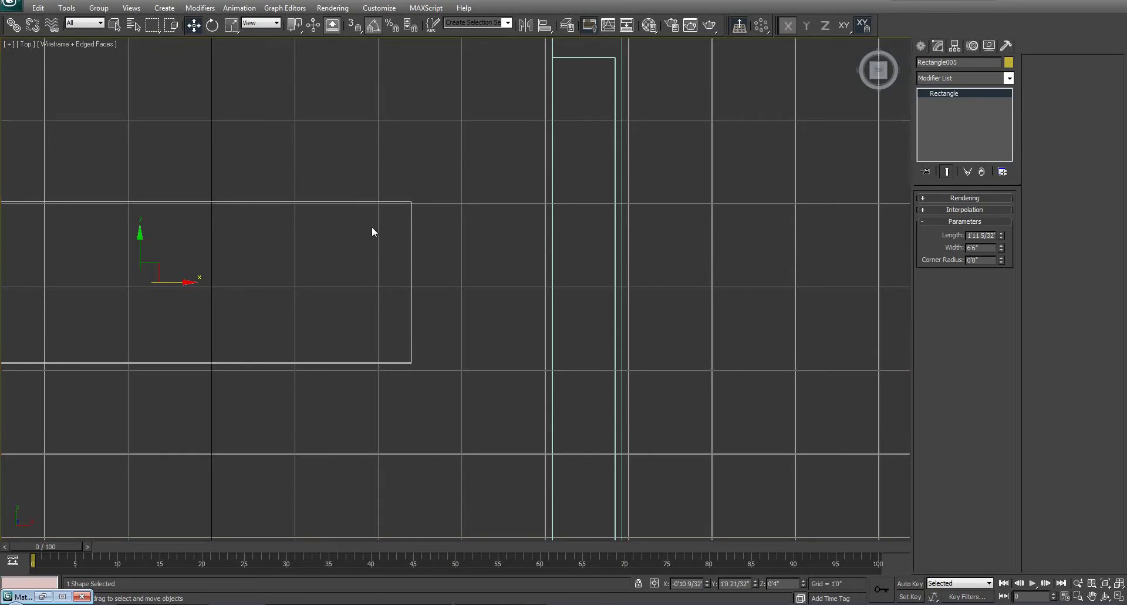
{"action": "scroll", "coordinate": [399, 205], "scroll_direction": "down", "scroll_amount": 2}
{"action": "middle_click_drag", "start_coordinate": [399, 206], "coordinate": [488, 259]}
{"action": "middle_click_drag", "start_coordinate": [433, 287], "coordinate": [493, 300]}
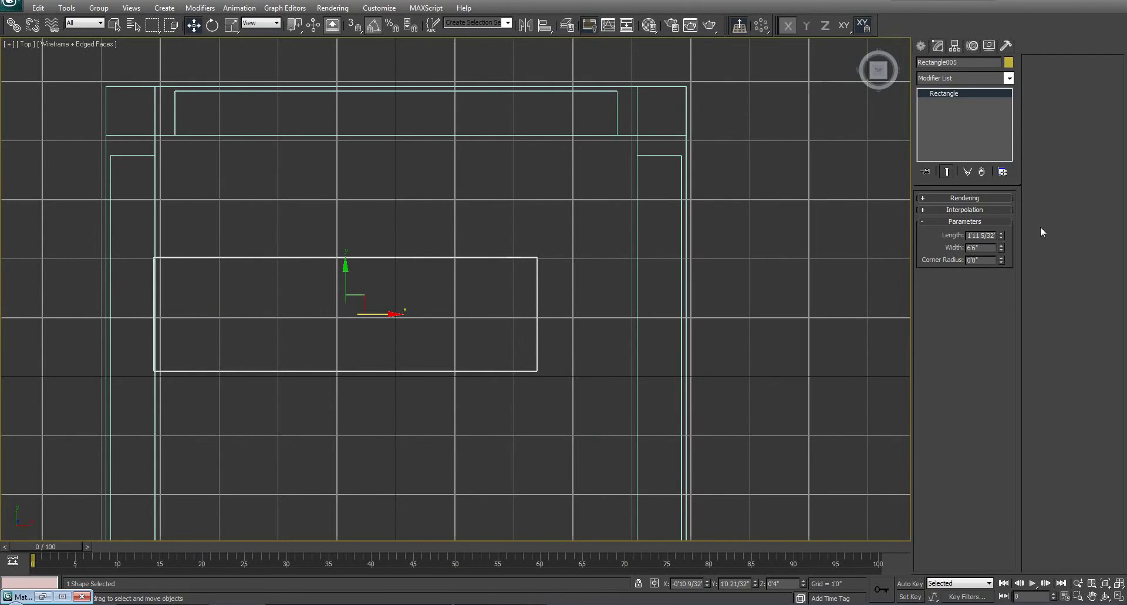
Set the rectangle's width to 6'.
{"action": "left_click_drag", "start_coordinate": [989, 246], "coordinate": [960, 258]}
{"action": "type", "text": "6"}
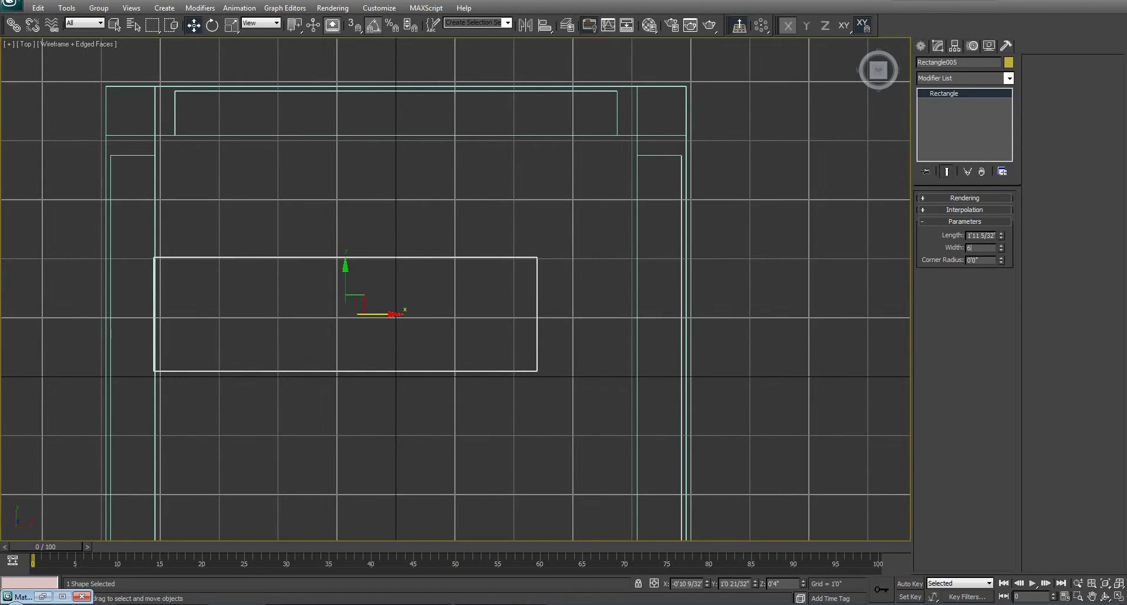
{"action": "key", "text": "Return"}
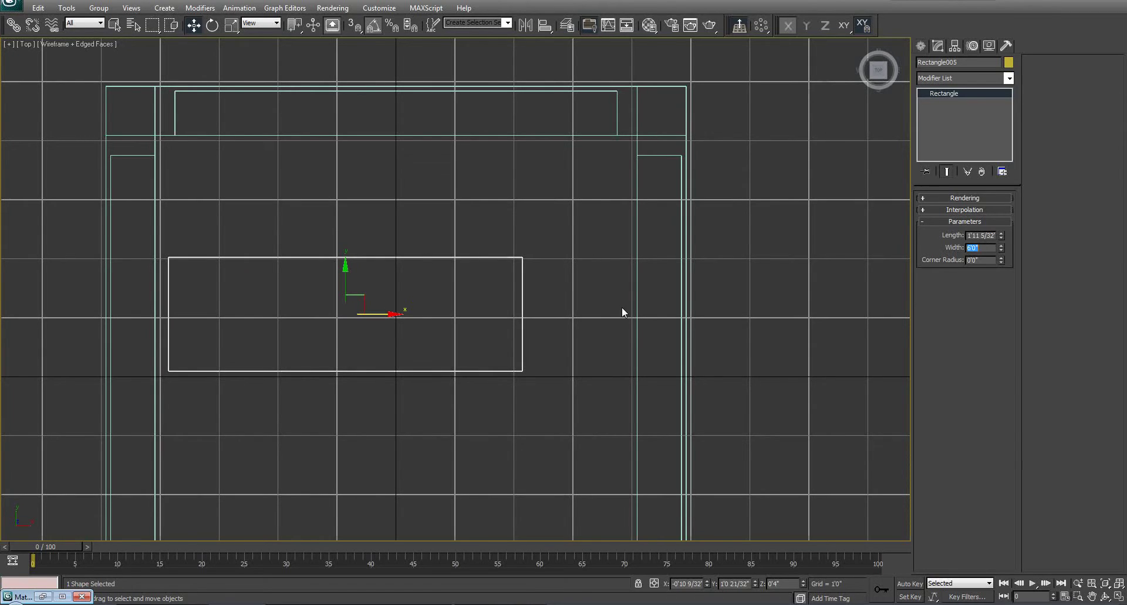
Slide the rectangle along X to the left wall's inner face and nudge it slightly back into the room.
{"action": "middle_click_drag", "start_coordinate": [277, 319], "coordinate": [404, 297]}
{"action": "scroll", "coordinate": [404, 297], "scroll_direction": "up", "scroll_amount": 2}
{"action": "middle_click_drag", "start_coordinate": [503, 319], "coordinate": [494, 330]}
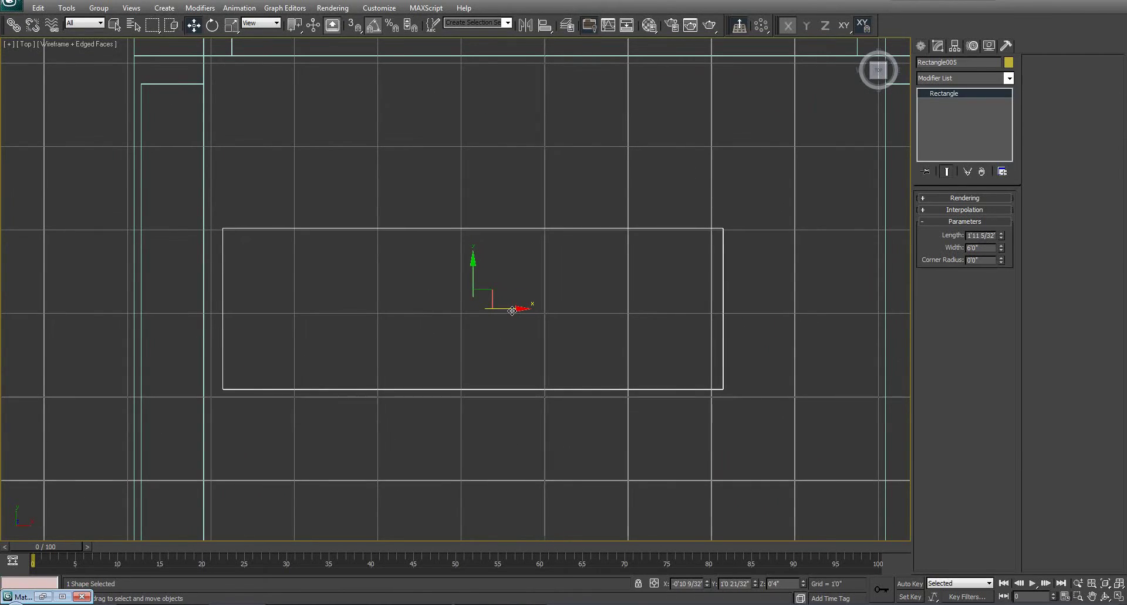
{"action": "left_click_drag", "start_coordinate": [514, 312], "coordinate": [492, 312]}
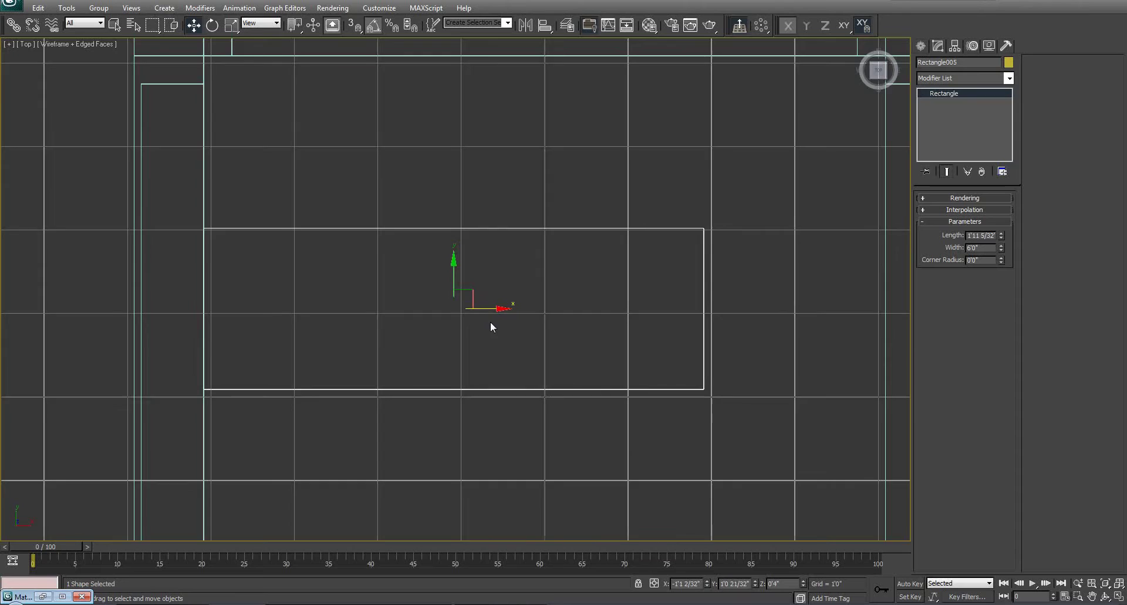
{"action": "mouse_move", "coordinate": [387, 308]}
{"action": "middle_mouse_down"}
{"action": "mouse_move", "coordinate": [362, 325]}
{"action": "mouse_move", "coordinate": [394, 309]}
{"action": "middle_mouse_up"}
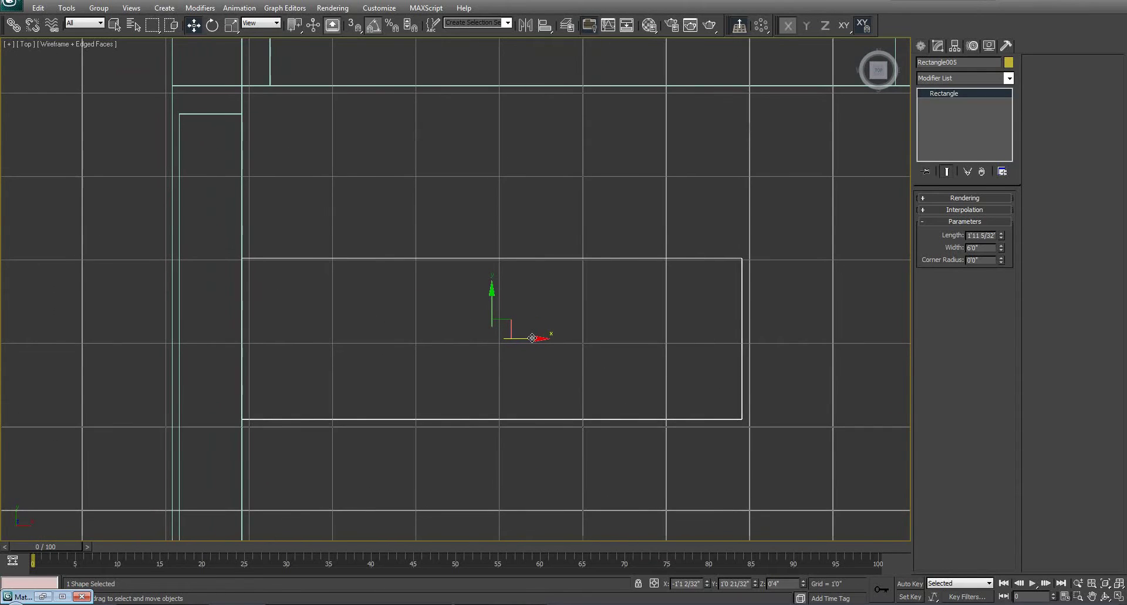
{"action": "left_click_drag", "start_coordinate": [532, 338], "coordinate": [543, 338]}
With snapping on, place the rectangle's pivot on its upper-left corner and snap the rectangle flush against the left wall's inner face.
{"action": "left_click", "coordinate": [354, 26]}
{"action": "left_click", "coordinate": [354, 25]}
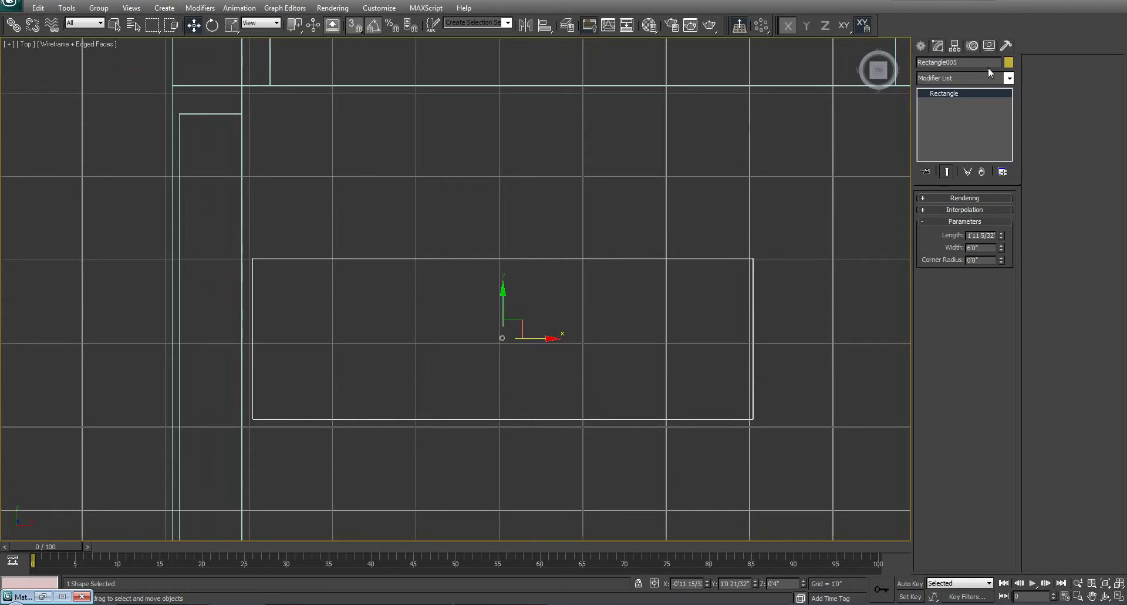
{"action": "left_click", "coordinate": [957, 45]}
{"action": "left_click", "coordinate": [969, 119]}
{"action": "middle_click_drag", "start_coordinate": [536, 238], "coordinate": [570, 250]}
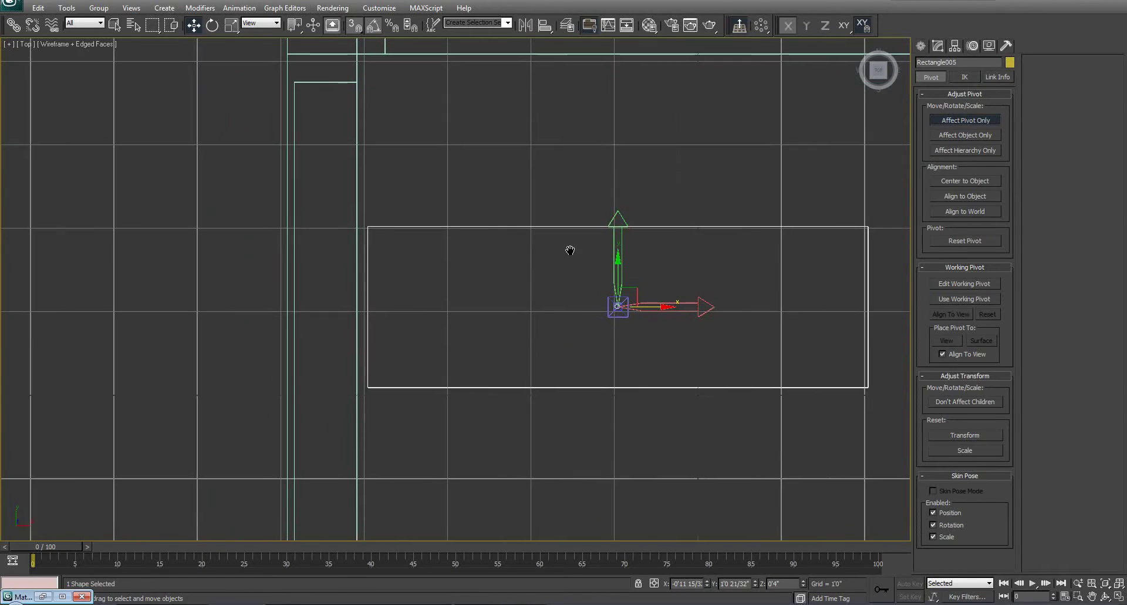
{"action": "left_click_drag", "start_coordinate": [618, 307], "coordinate": [368, 227]}
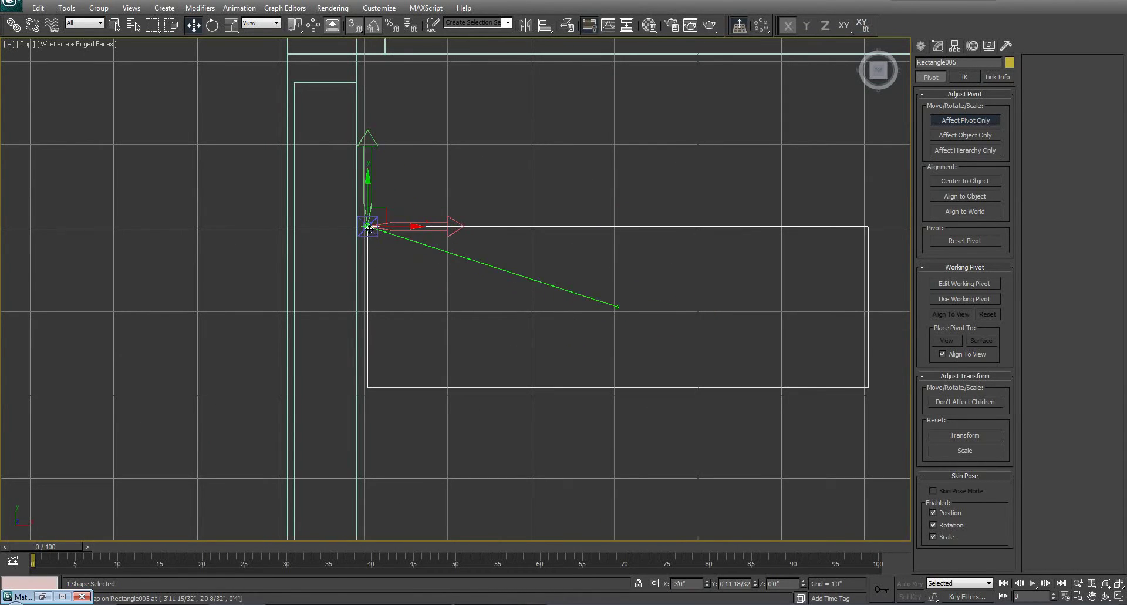
{"action": "middle_click_drag", "start_coordinate": [368, 227], "coordinate": [395, 330]}
{"action": "left_click", "coordinate": [974, 120]}
{"action": "left_click_drag", "start_coordinate": [426, 330], "coordinate": [415, 330]}
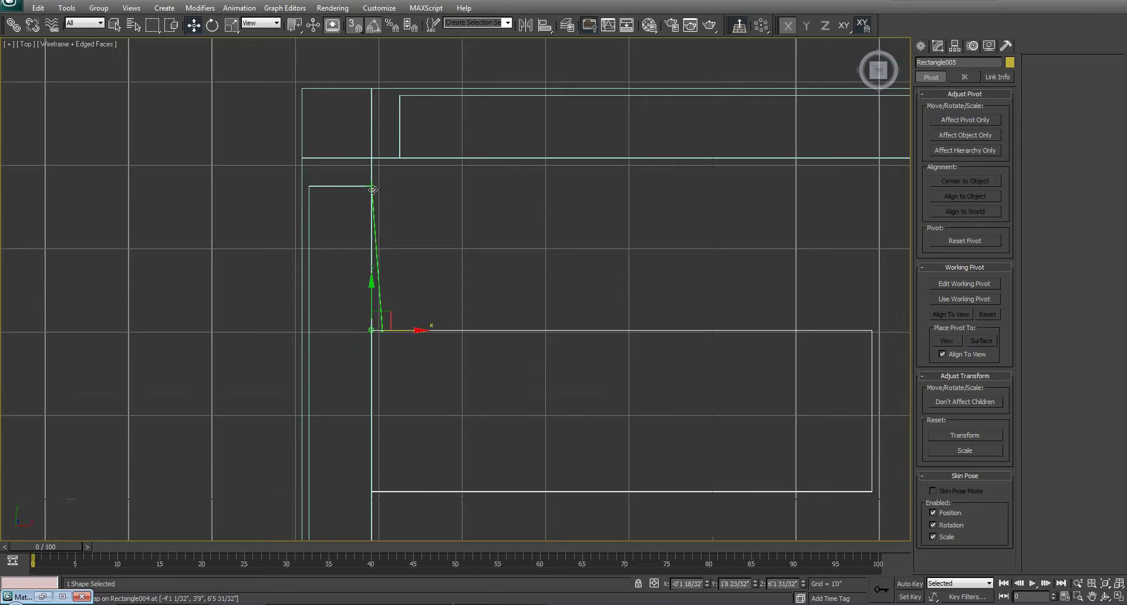
Try to draw a second rectangle filling the gap between the 6' rectangle's right end and the right wall's inner face.
{"action": "middle_click_drag", "start_coordinate": [431, 340], "coordinate": [434, 309]}
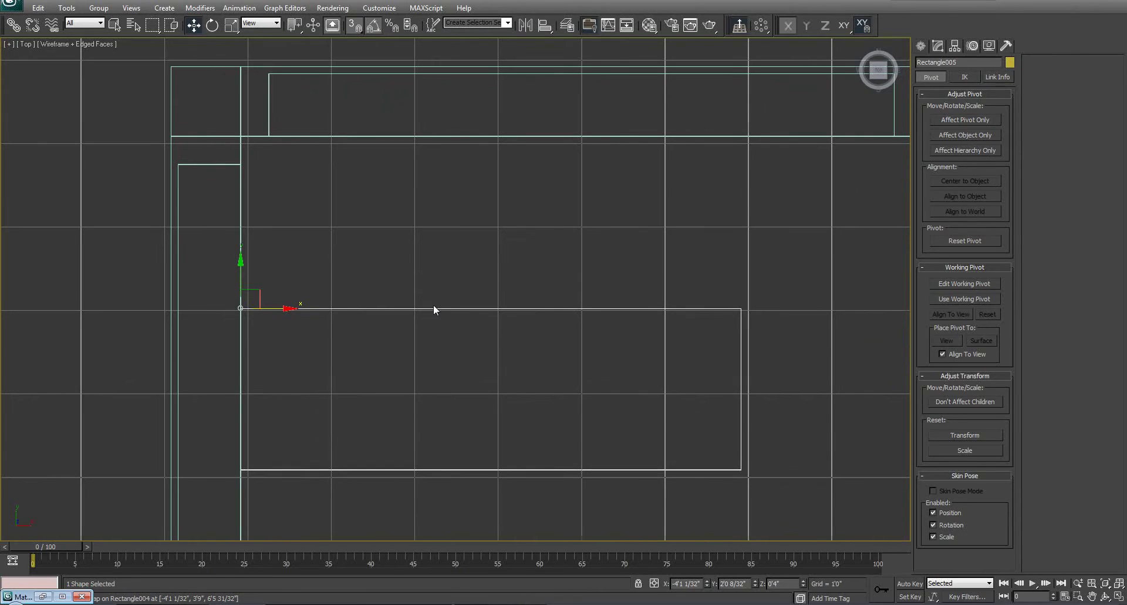
{"action": "middle_click_drag", "start_coordinate": [556, 339], "coordinate": [491, 339]}
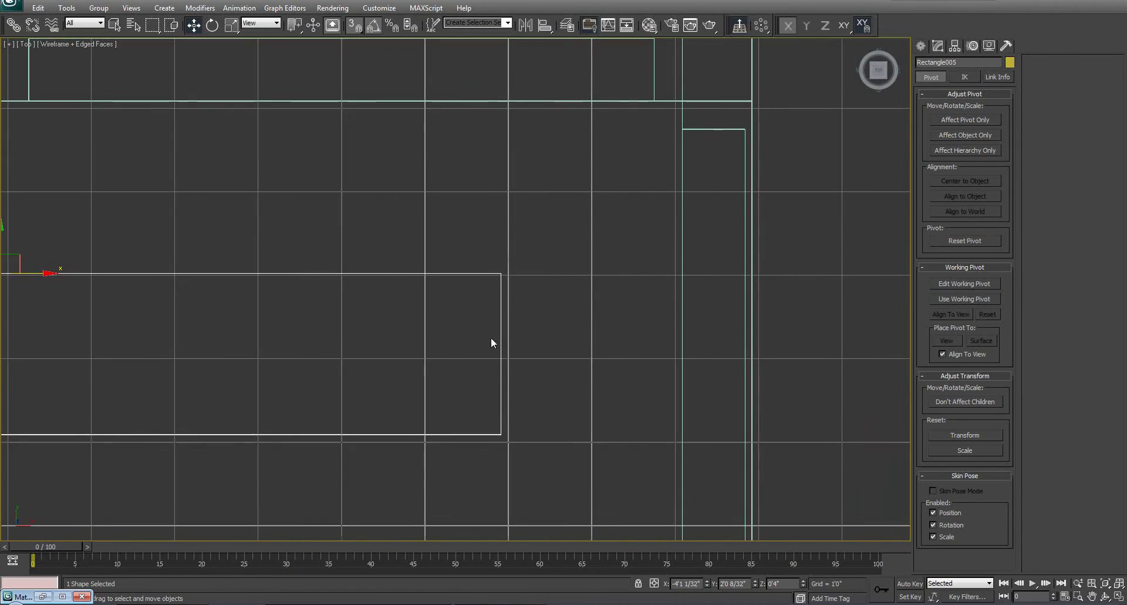
{"action": "right_click", "coordinate": [561, 312]}
{"action": "left_click", "coordinate": [592, 251]}
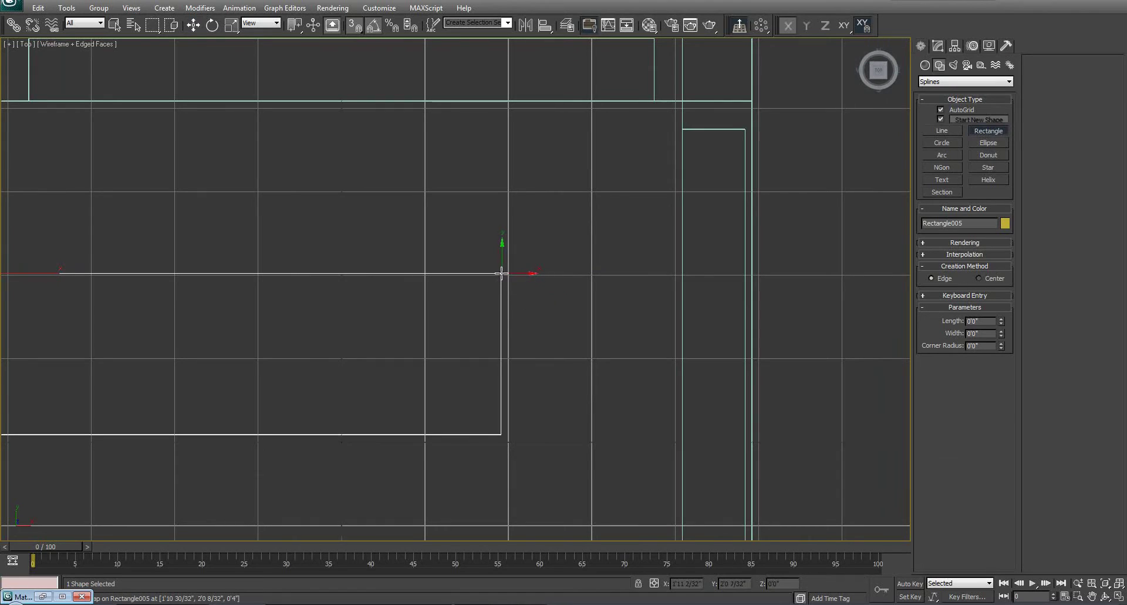
{"action": "left_click_drag", "start_coordinate": [502, 273], "coordinate": [681, 433]}
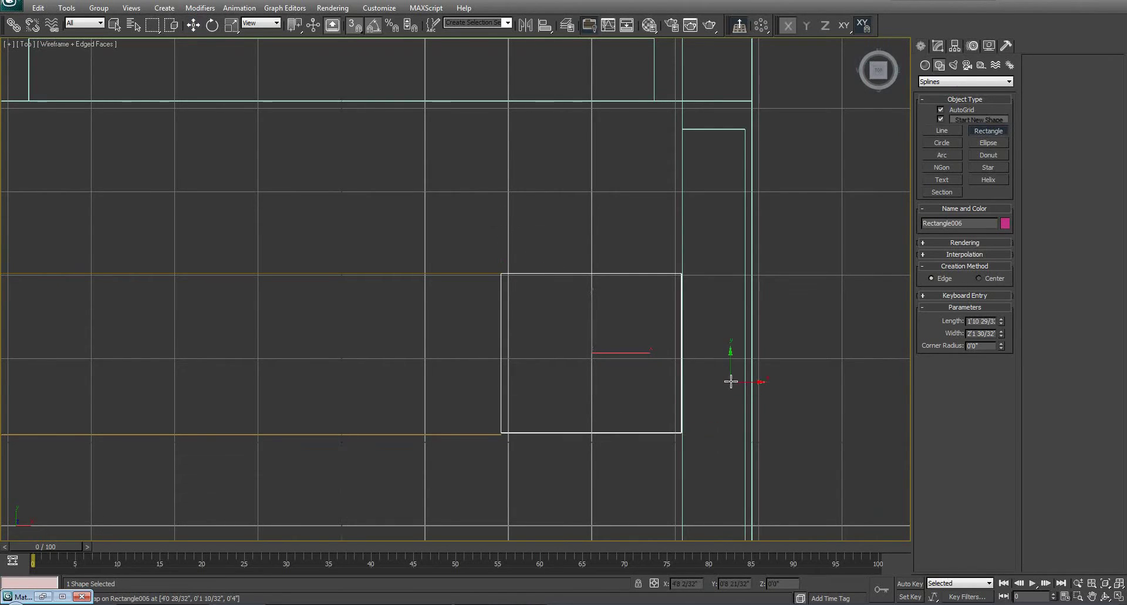
{"action": "key", "text": "ctrl+z"}
Clone the 6' rectangle along X, snapping the duplicate's upper-left corner to the original's upper-right corner.
{"action": "middle_click_drag", "start_coordinate": [434, 351], "coordinate": [673, 324]}
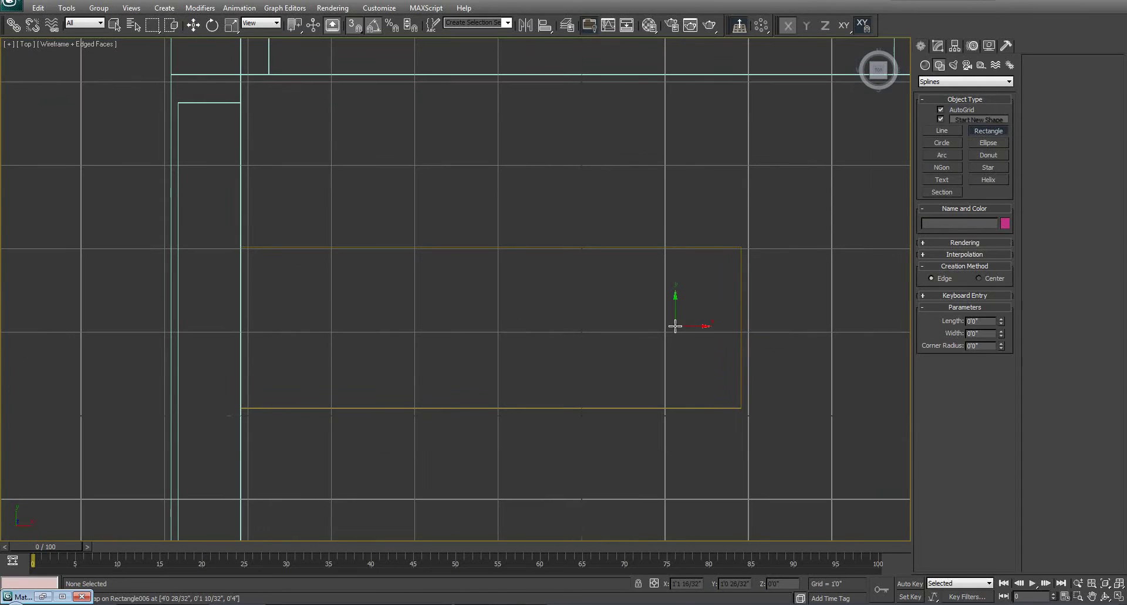
{"action": "right_click", "coordinate": [673, 325]}
{"action": "left_click", "coordinate": [561, 247]}
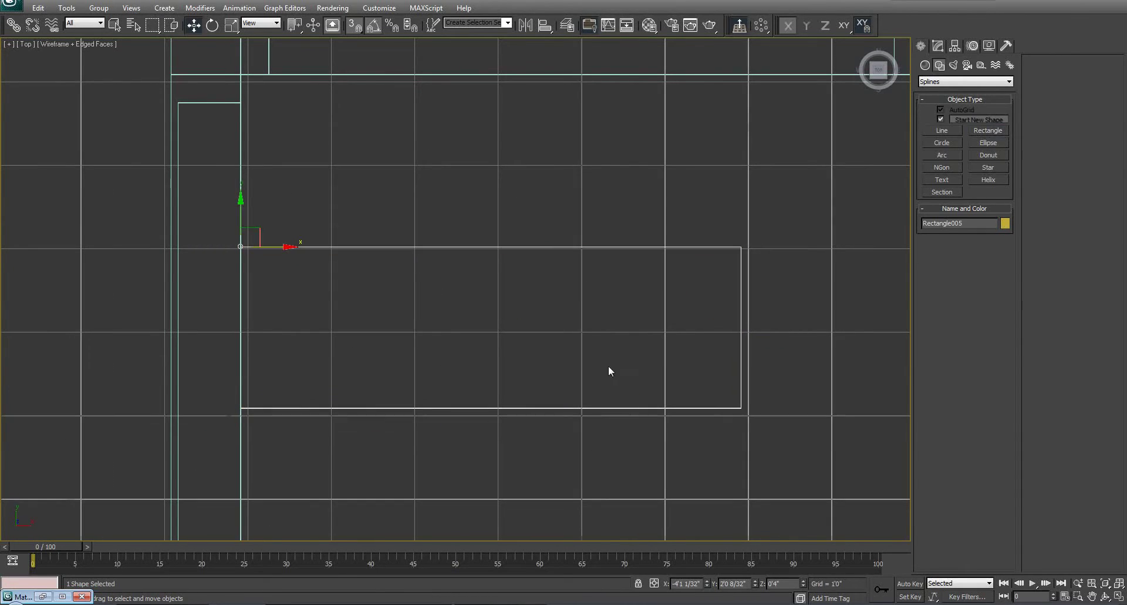
{"action": "middle_click_drag", "start_coordinate": [524, 376], "coordinate": [436, 389]}
{"action": "mouse_move", "coordinate": [189, 259]}
{"action": "left_mouse_down", "text": "shift"}
{"action": "mouse_move", "coordinate": [675, 255]}
{"action": "mouse_move", "coordinate": [638, 270]}
{"action": "left_mouse_up", "text": "shift"}
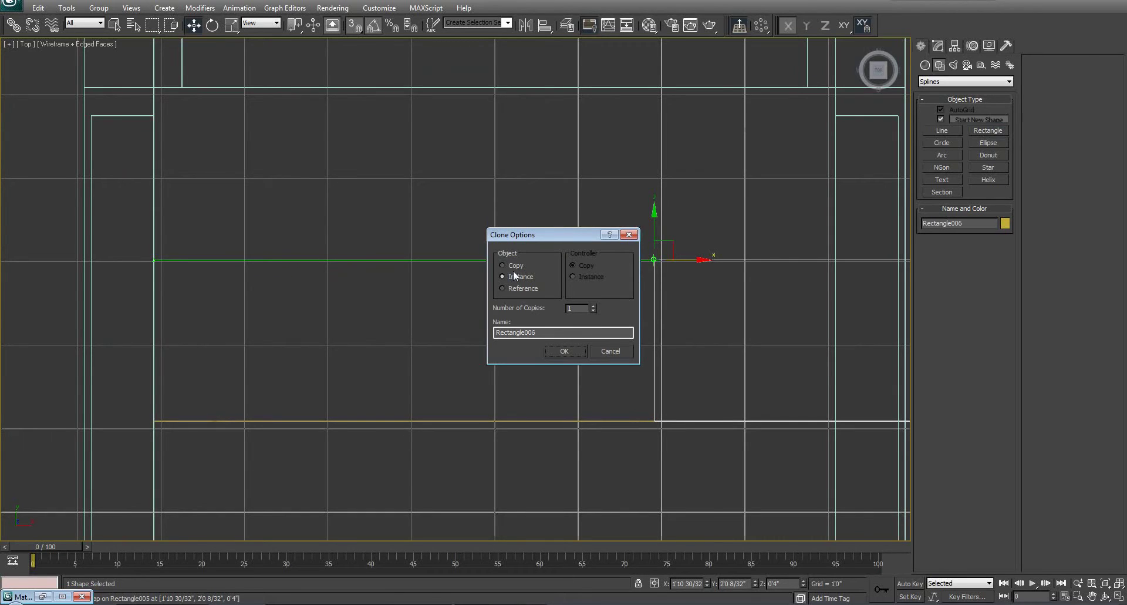
{"action": "left_click", "coordinate": [560, 352]}
{"action": "middle_click_drag", "start_coordinate": [561, 353], "coordinate": [234, 319]}
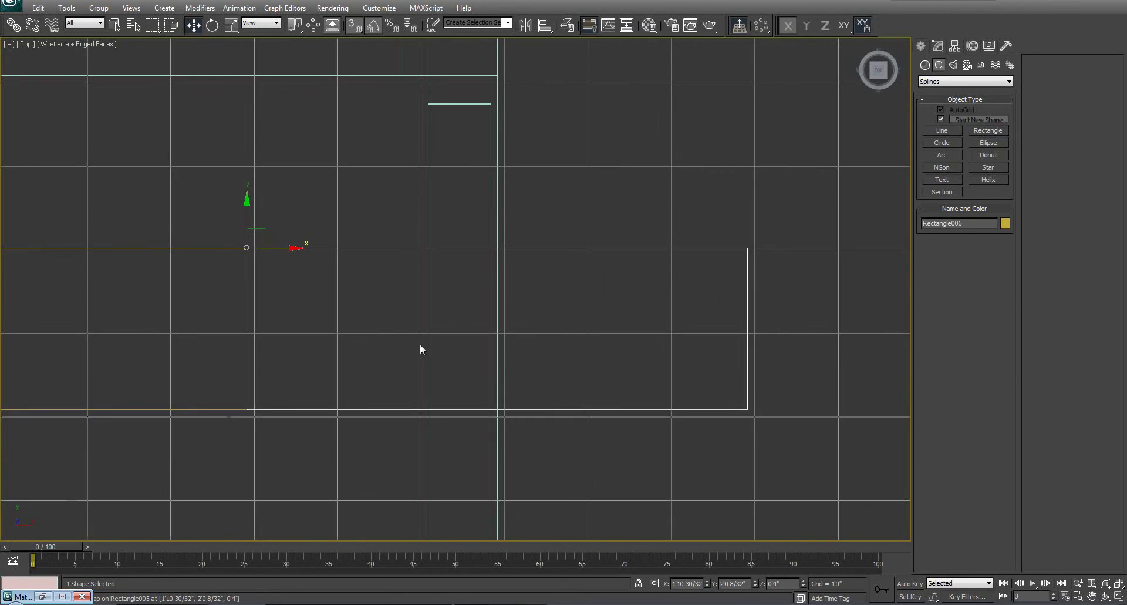
Convert the cloned rectangle to an Editable Spline.
{"action": "right_click", "coordinate": [864, 242]}
{"action": "mouse_move", "coordinate": [845, 350]}
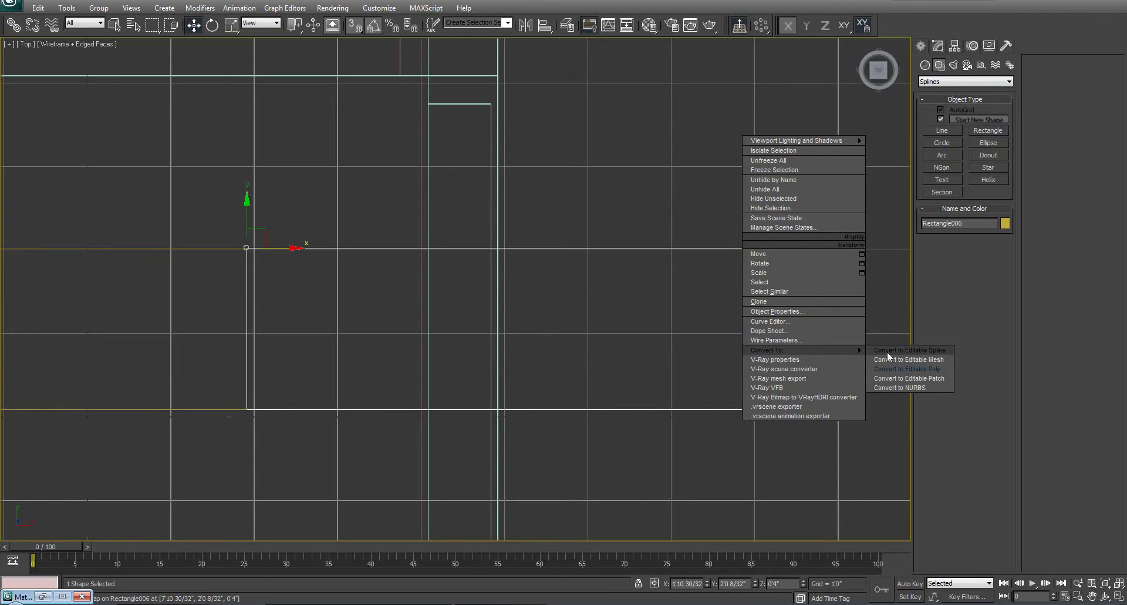
{"action": "left_click", "coordinate": [922, 352]}
{"action": "middle_click_drag", "start_coordinate": [631, 324], "coordinate": [647, 352]}
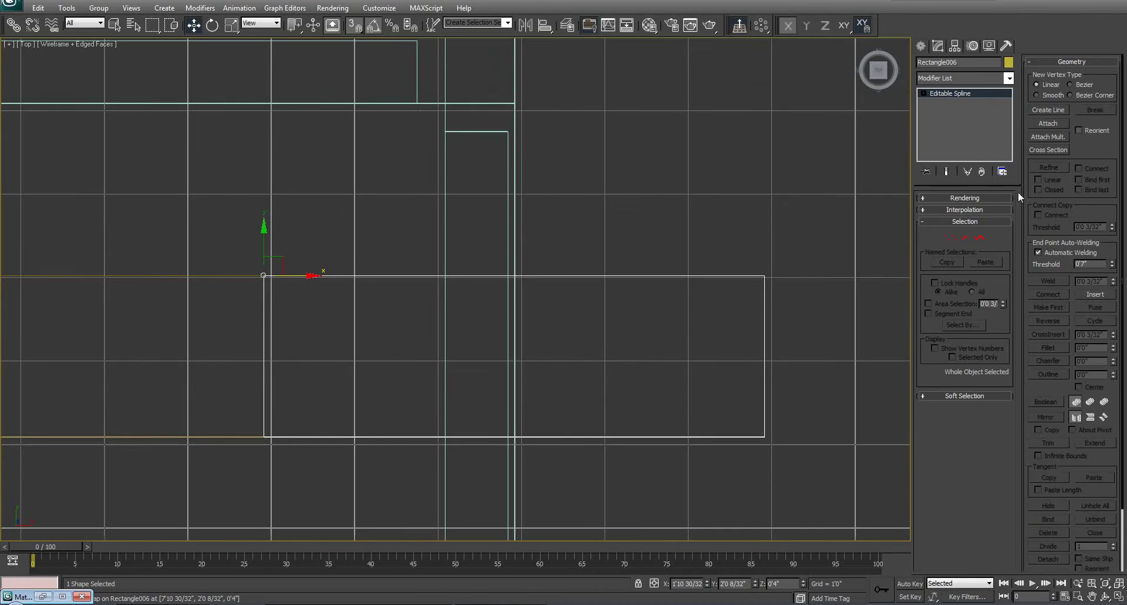
Move the cloned spline's two right-hand vertices along X to snap onto the right wall's inner face.
{"action": "left_click", "coordinate": [950, 237]}
{"action": "left_click_drag", "start_coordinate": [701, 222], "coordinate": [786, 467]}
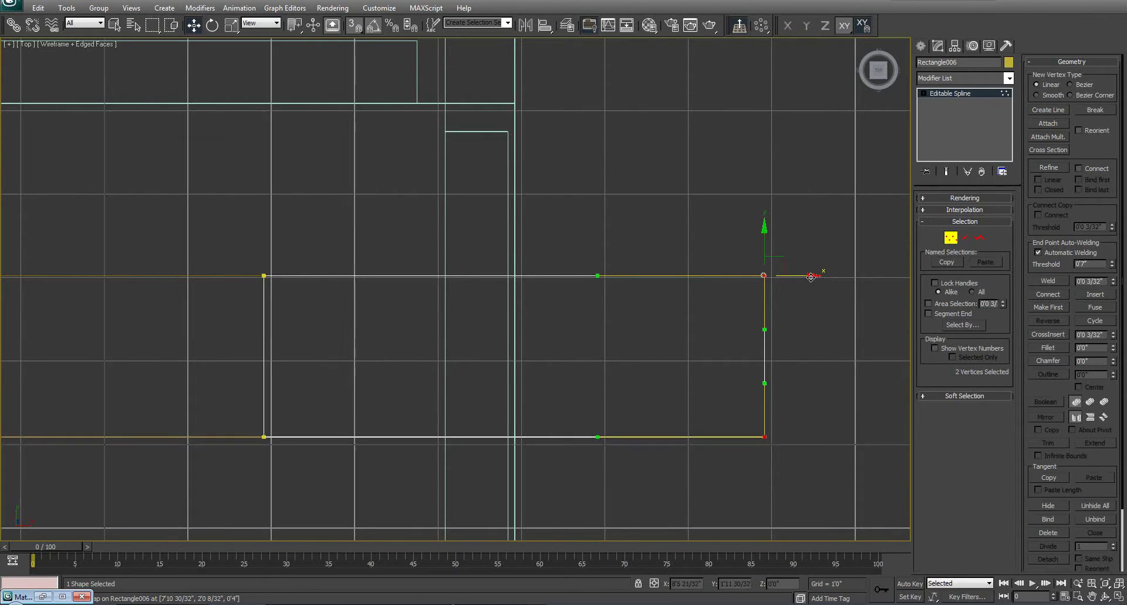
{"action": "left_click_drag", "start_coordinate": [811, 277], "coordinate": [480, 168]}
{"action": "key", "text": "ctrl+z"}
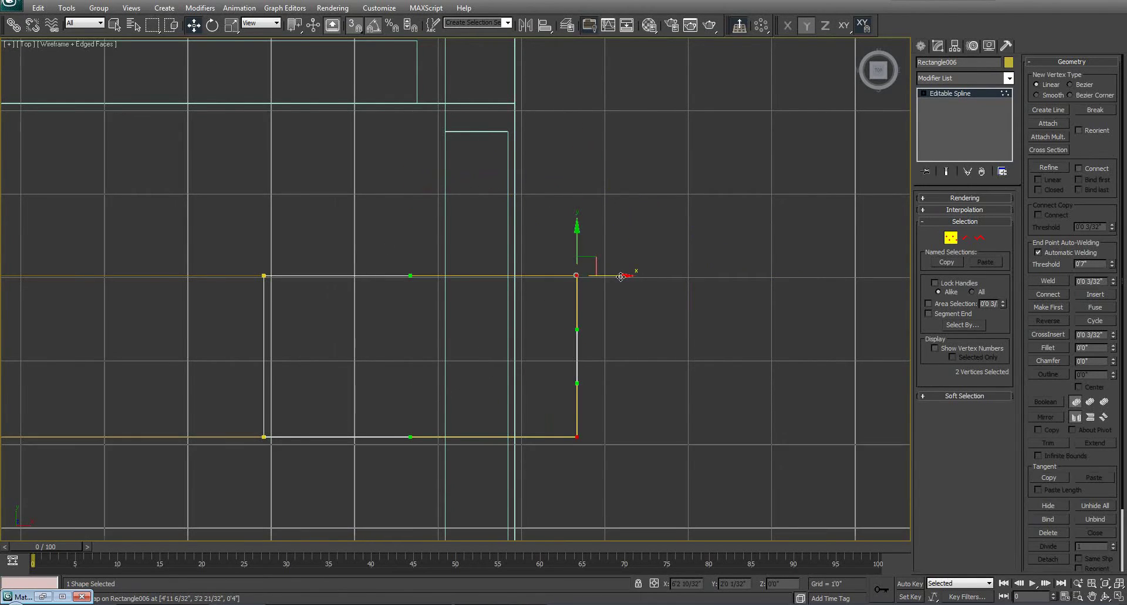
{"action": "left_click_drag", "start_coordinate": [621, 276], "coordinate": [444, 131]}
{"action": "middle_click_drag", "start_coordinate": [499, 312], "coordinate": [615, 280]}
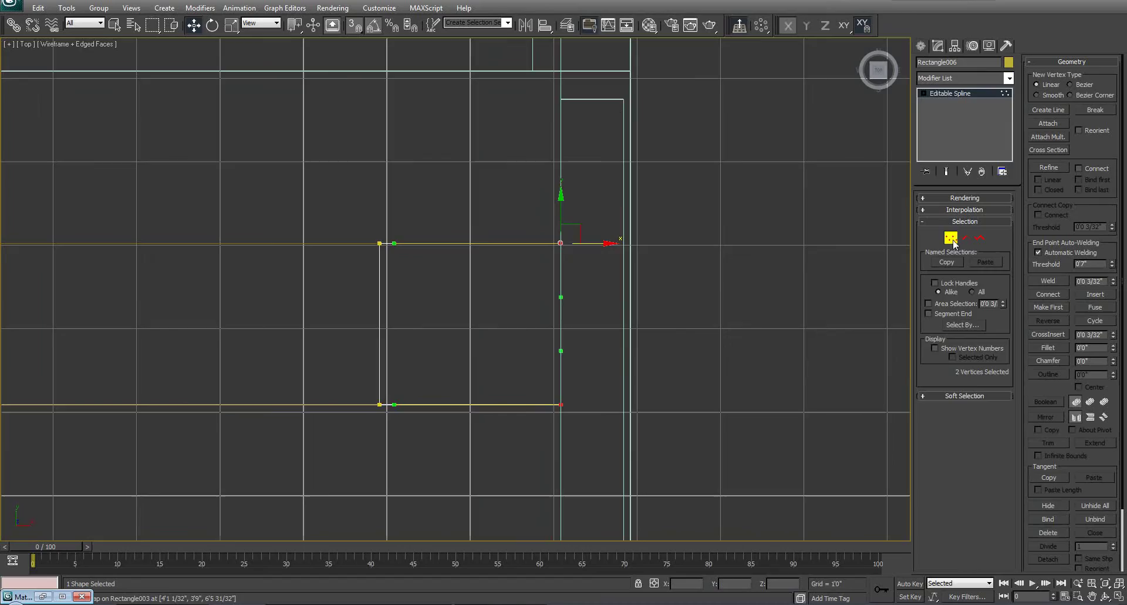
{"action": "left_click", "coordinate": [951, 238]}
Switch to a shaded perspective view showing both floor shapes inside the room.
{"action": "middle_click_drag", "start_coordinate": [380, 310], "coordinate": [516, 307]}
{"action": "key", "text": "p"}
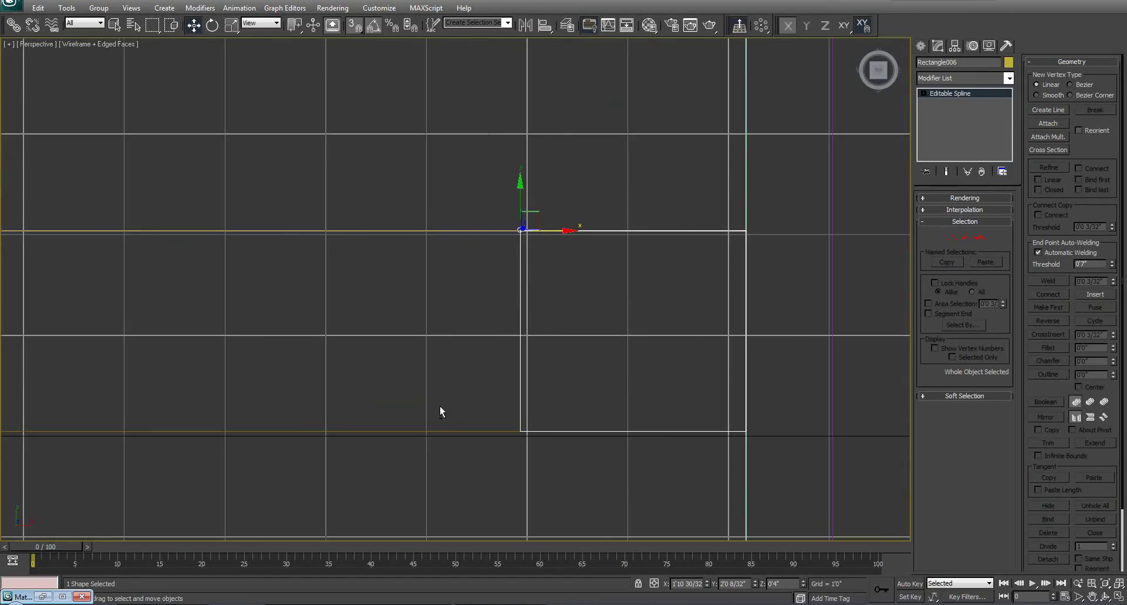
{"action": "mouse_move", "coordinate": [440, 406]}
{"action": "middle_mouse_down", "text": "alt"}
{"action": "mouse_move", "coordinate": [425, 287]}
{"action": "mouse_move", "coordinate": [435, 314]}
{"action": "mouse_move", "coordinate": [393, 360]}
{"action": "mouse_move", "coordinate": [395, 401]}
{"action": "mouse_move", "coordinate": [397, 388]}
{"action": "mouse_move", "coordinate": [426, 379]}
{"action": "mouse_move", "coordinate": [429, 397]}
{"action": "middle_mouse_up", "text": "alt"}
{"action": "scroll", "coordinate": [428, 379], "scroll_direction": "down", "scroll_amount": 4}
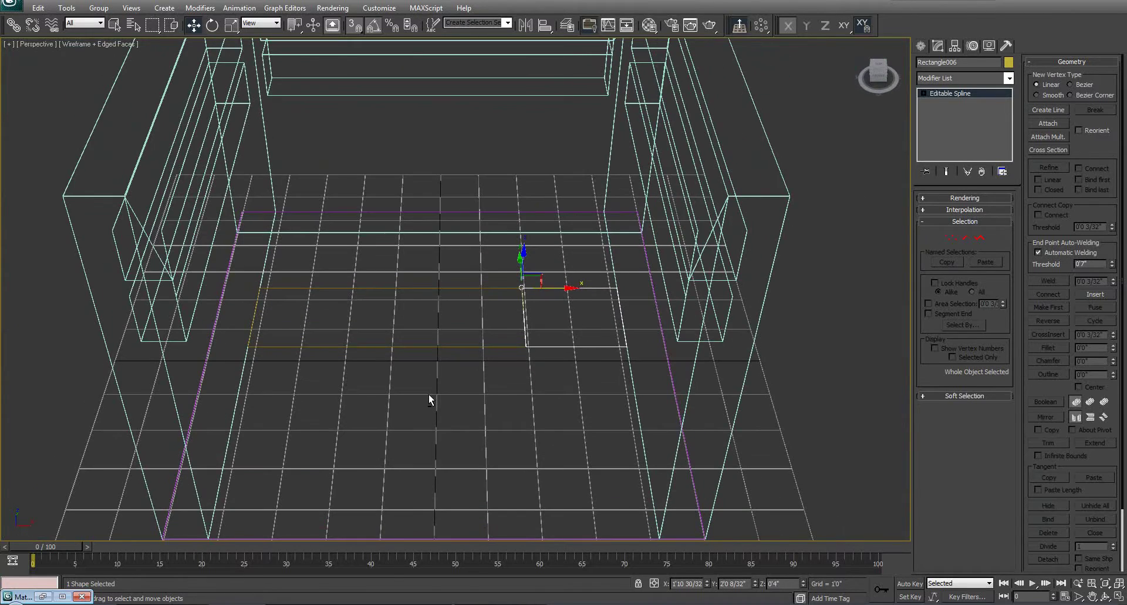
{"action": "key", "text": "F3"}
{"action": "mouse_move", "coordinate": [410, 350]}
{"action": "middle_mouse_down", "text": "alt"}
{"action": "mouse_move", "coordinate": [423, 360]}
{"action": "mouse_move", "coordinate": [414, 342]}
{"action": "middle_mouse_up", "text": "alt"}
Extrude the 6' floor rectangle by 2'6" to form the counter body.
{"action": "left_click", "coordinate": [420, 351]}
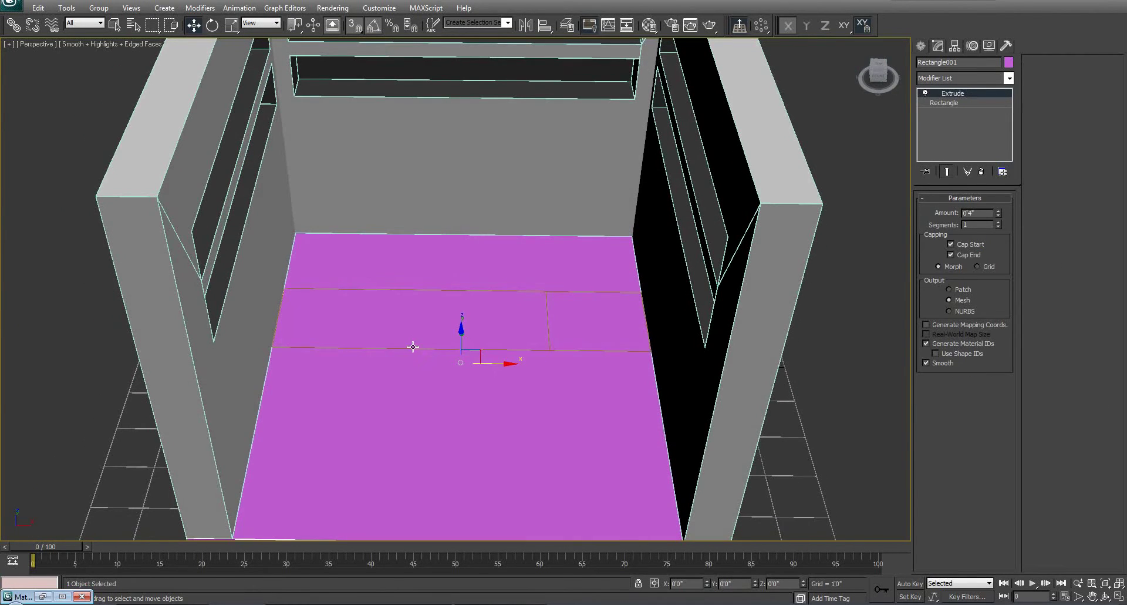
{"action": "left_click", "coordinate": [412, 346]}
{"action": "middle_click_drag", "start_coordinate": [440, 386], "coordinate": [490, 347], "text": "alt"}
{"action": "scroll", "coordinate": [468, 342], "scroll_direction": "up", "scroll_amount": 3}
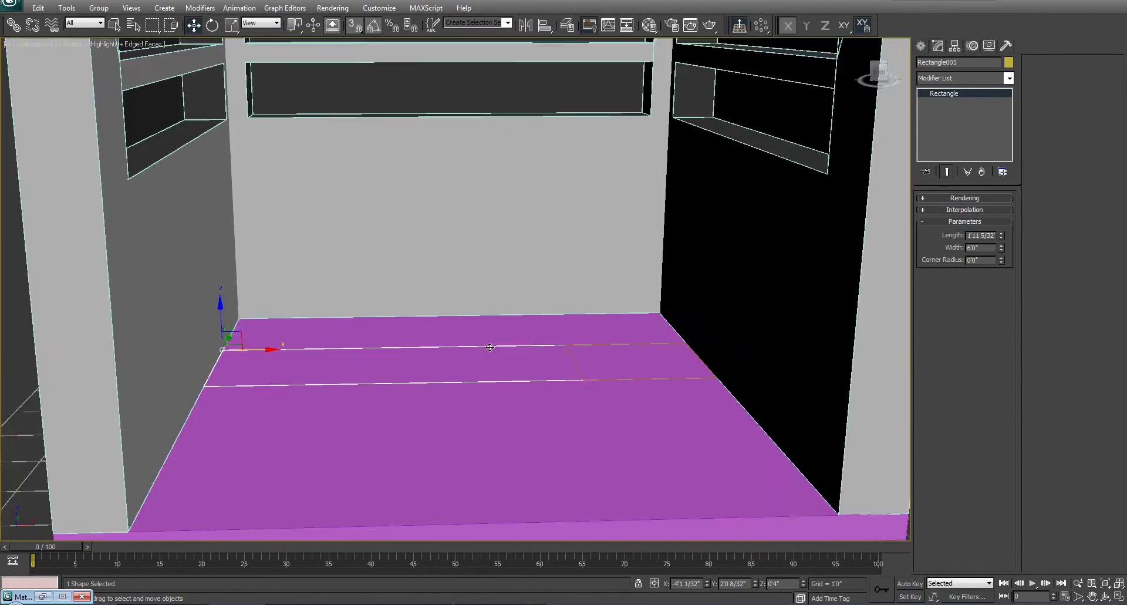
{"action": "scroll", "coordinate": [490, 347], "scroll_direction": "down", "scroll_amount": 4}
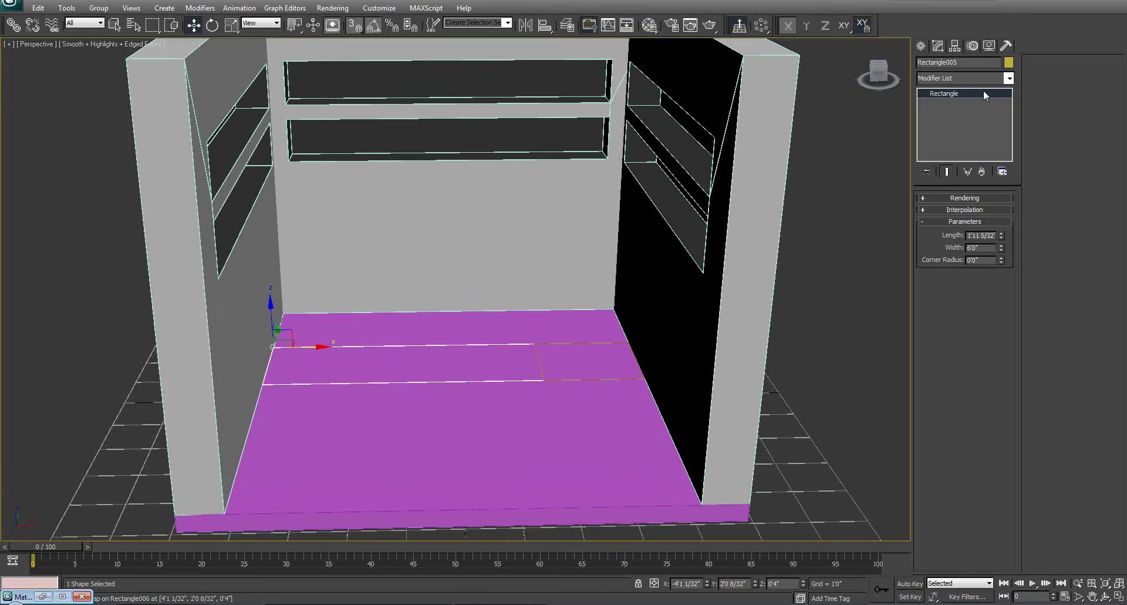
{"action": "left_click", "coordinate": [983, 77]}
{"action": "type", "text": "ex"}
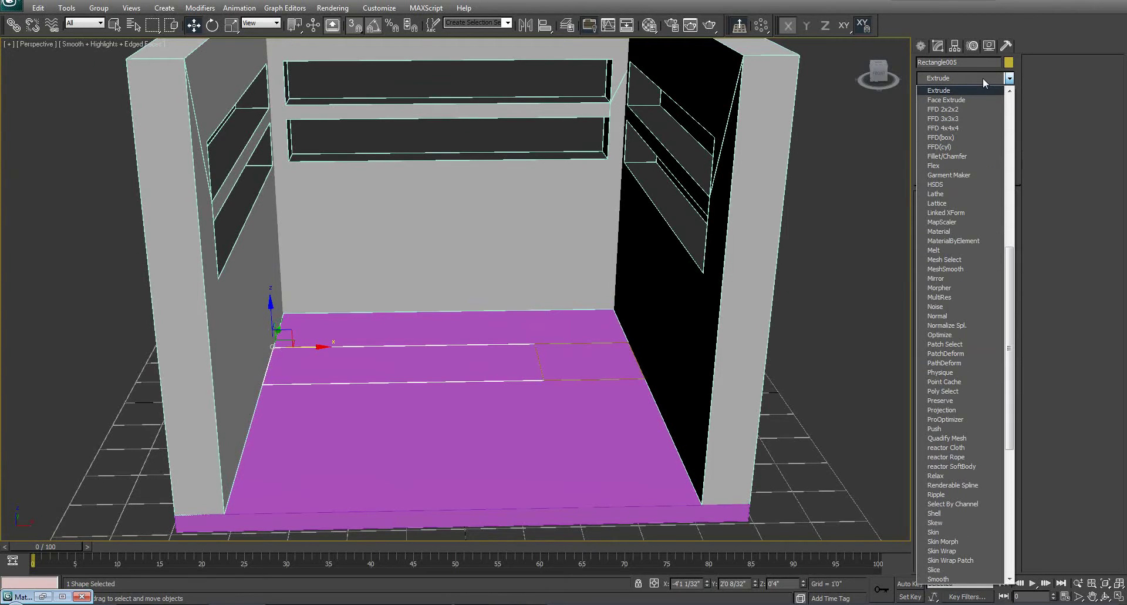
{"action": "key", "text": "Return"}
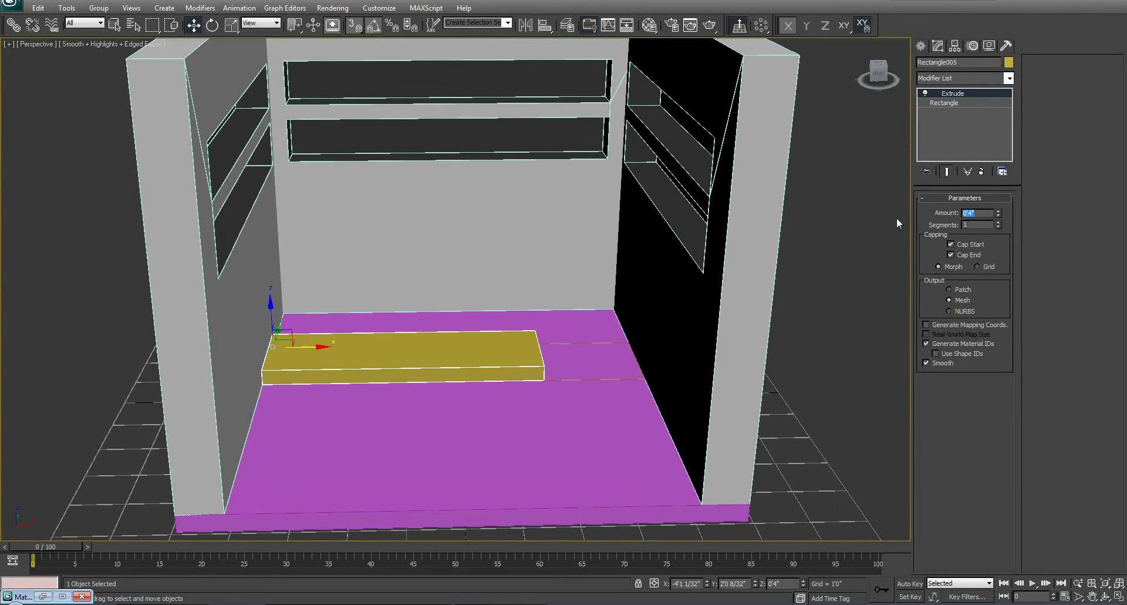
{"action": "type", "text": "2'6"}
{"action": "key", "text": "Return"}
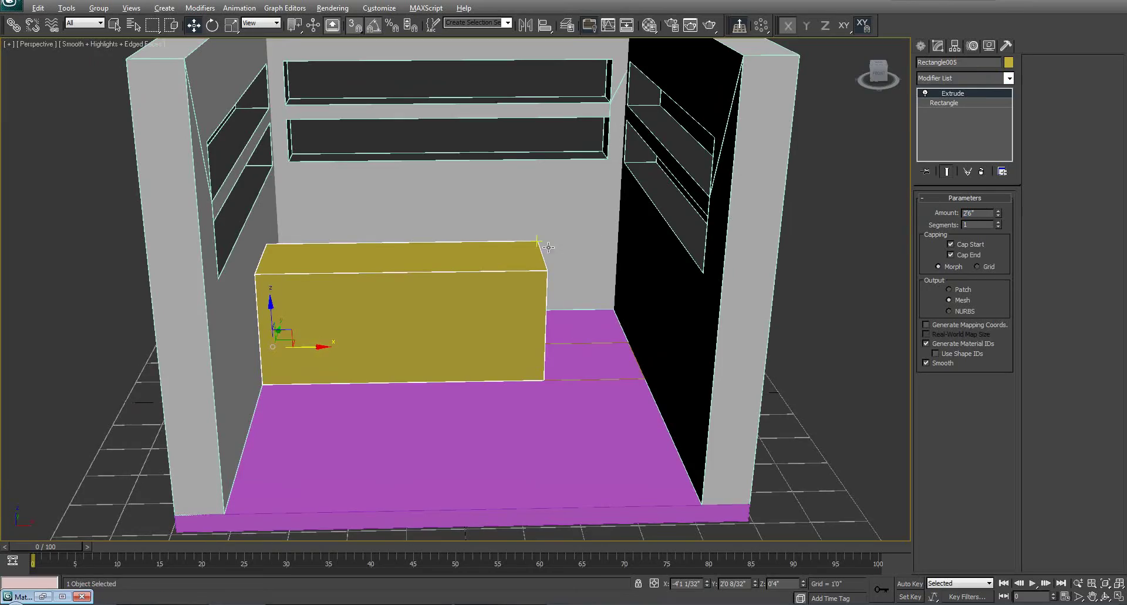
Raise the small spline beside the right wall along Z and snap it level with the counter's top.
{"action": "middle_click_drag", "start_coordinate": [498, 304], "coordinate": [533, 309], "text": "alt"}
{"action": "left_click", "coordinate": [585, 368]}
{"action": "left_click_drag", "start_coordinate": [533, 311], "coordinate": [543, 242]}
{"action": "middle_click_drag", "start_coordinate": [543, 242], "coordinate": [536, 304], "text": "alt"}
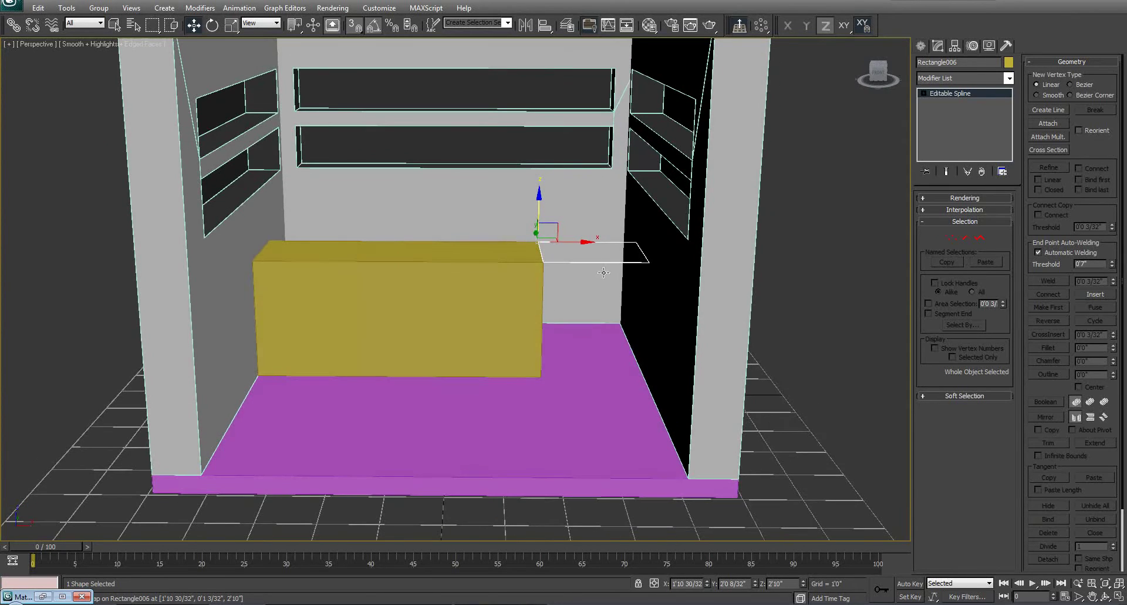
Apply an Extrude of -1" to the raised spline to form a thin flap beside the counter.
{"action": "left_click", "coordinate": [974, 80]}
{"action": "type", "text": "ex"}
{"action": "key", "text": "Return"}
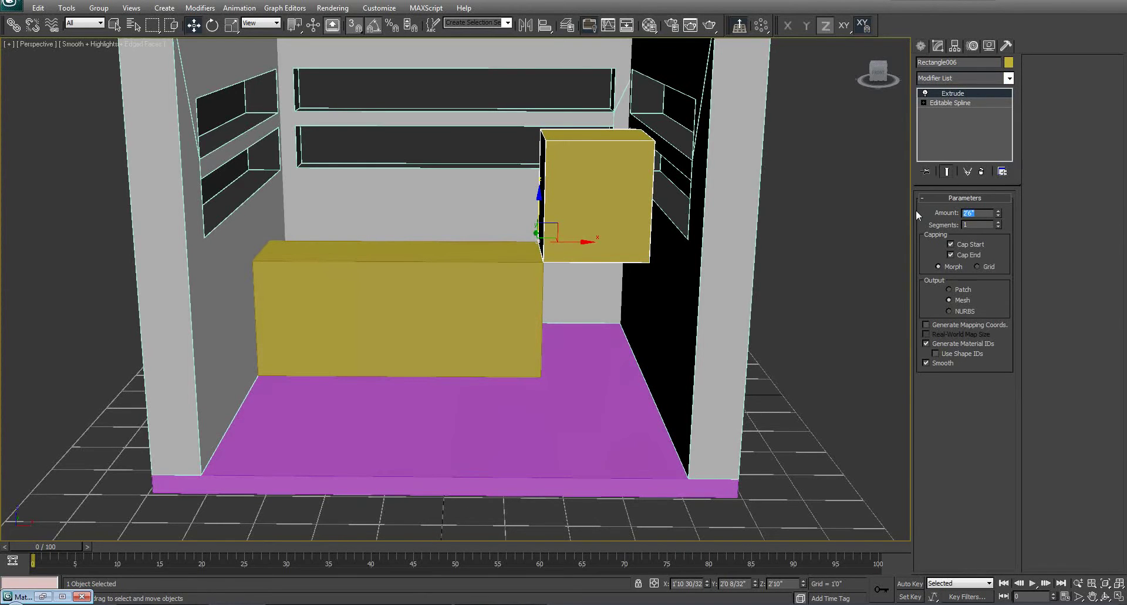
{"action": "type", "text": "-1"}
{"action": "key", "text": "Return"}
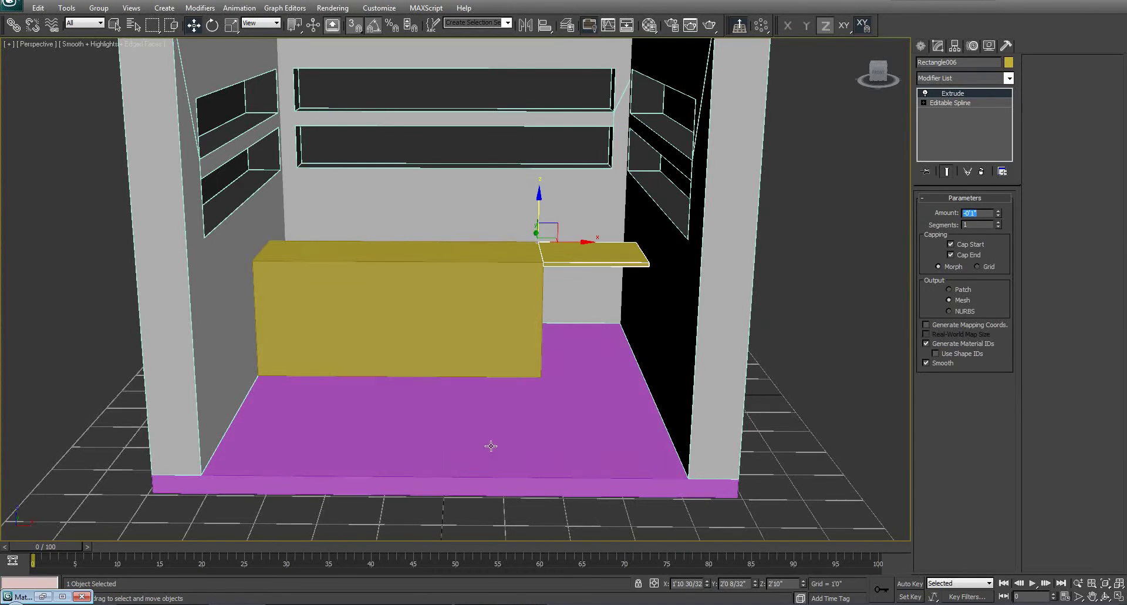
Duplicate the counter box upward along Z as a copy, snapping its base to the original's top.
{"action": "middle_click_drag", "start_coordinate": [490, 445], "coordinate": [523, 332], "text": "alt"}
{"action": "left_click", "coordinate": [453, 315]}
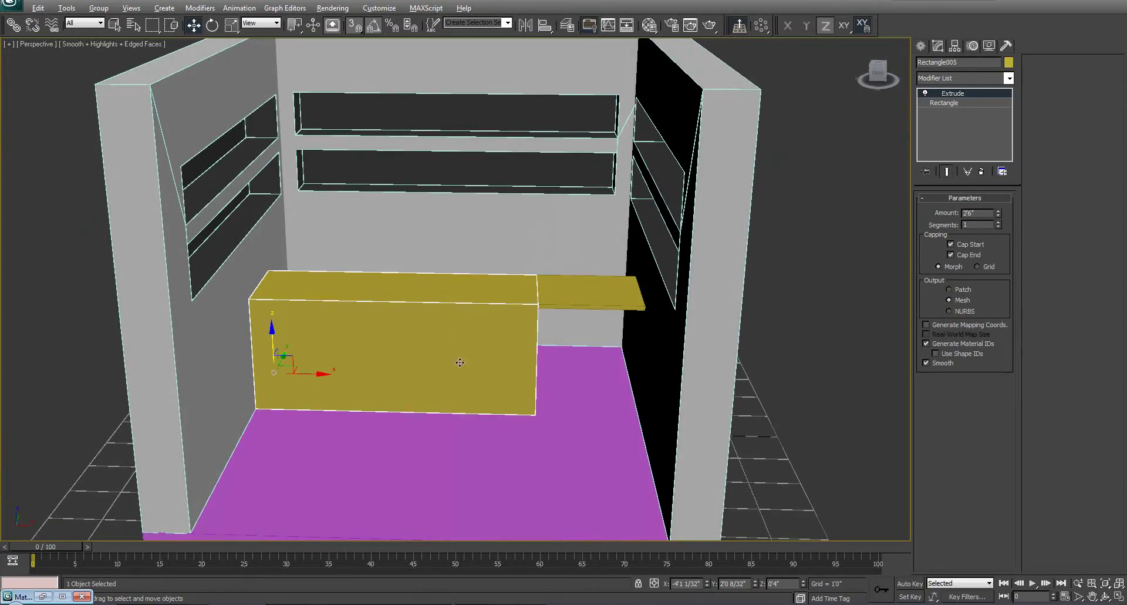
{"action": "mouse_move", "coordinate": [455, 355]}
{"action": "middle_mouse_down", "text": "alt"}
{"action": "mouse_move", "coordinate": [397, 368]}
{"action": "mouse_move", "coordinate": [439, 404]}
{"action": "mouse_move", "coordinate": [467, 337]}
{"action": "middle_mouse_up", "text": "alt"}
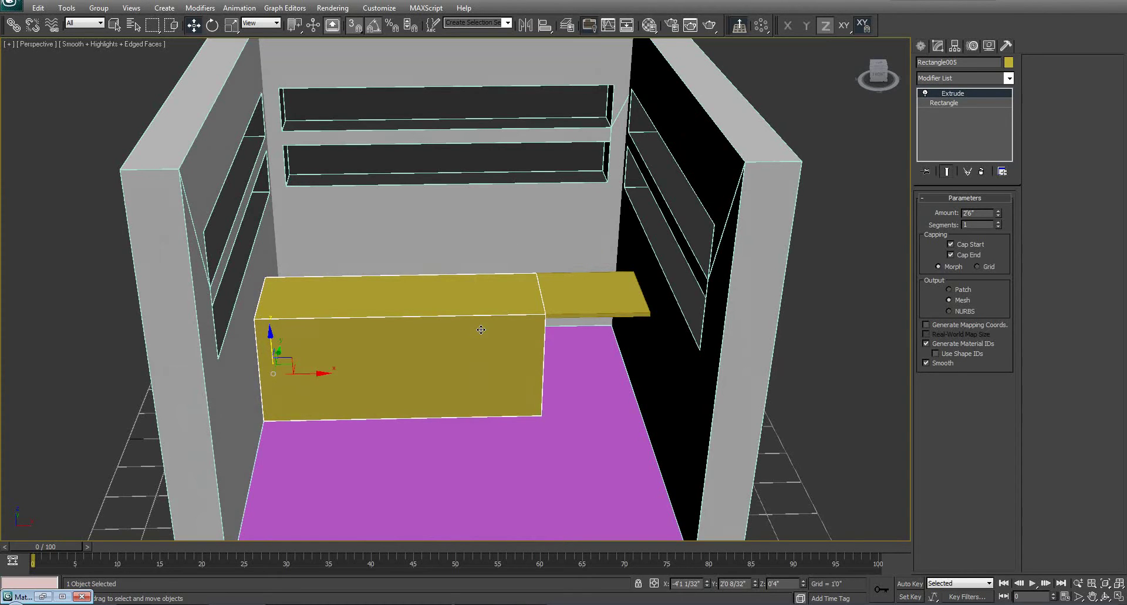
{"action": "middle_click_drag", "start_coordinate": [393, 354], "coordinate": [437, 389], "text": "alt"}
{"action": "left_click_drag", "start_coordinate": [378, 380], "coordinate": [376, 277], "text": "shift"}
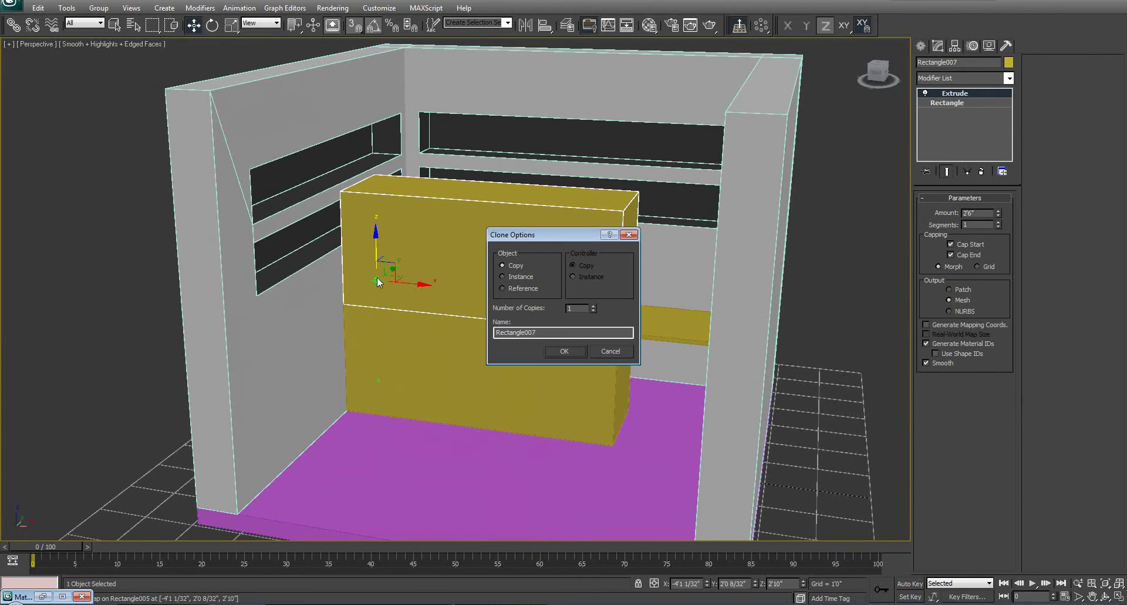
{"action": "left_click", "coordinate": [567, 351]}
Reduce the upper counter box's extrusion amount to 6".
{"action": "middle_click_drag", "start_coordinate": [378, 282], "coordinate": [464, 292], "text": "alt"}
{"action": "left_click", "coordinate": [733, 311]}
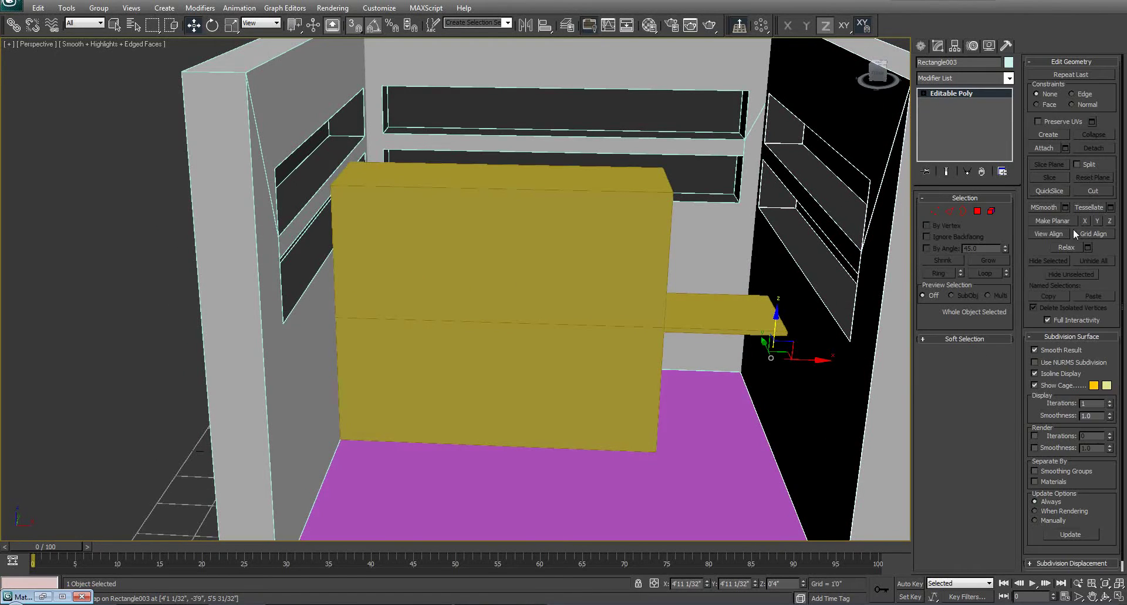
{"action": "left_click", "coordinate": [579, 215]}
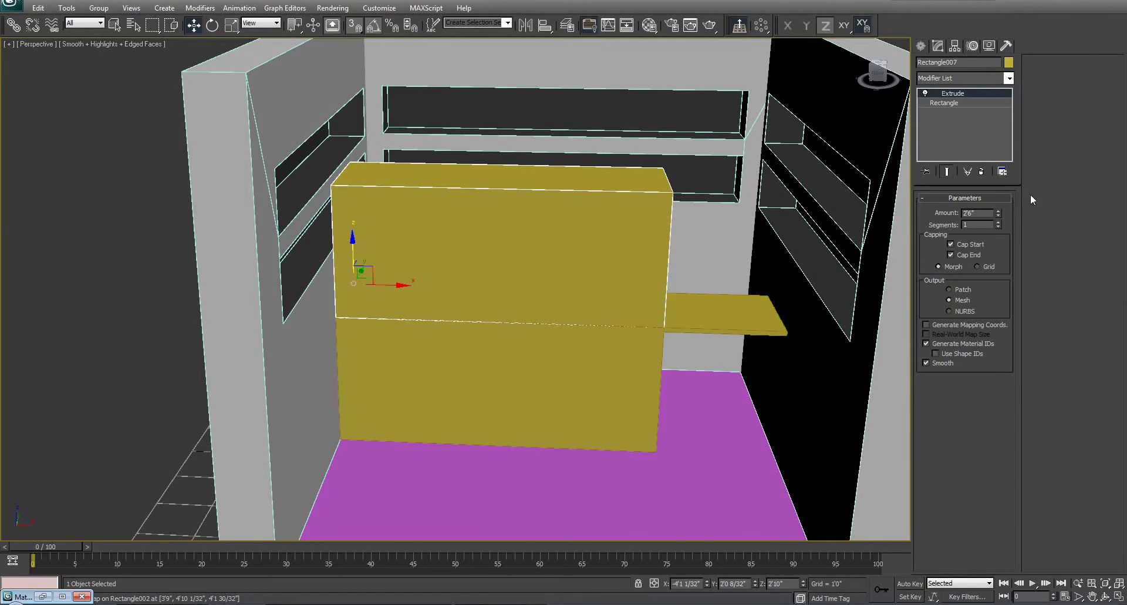
{"action": "double_click", "coordinate": [980, 215]}
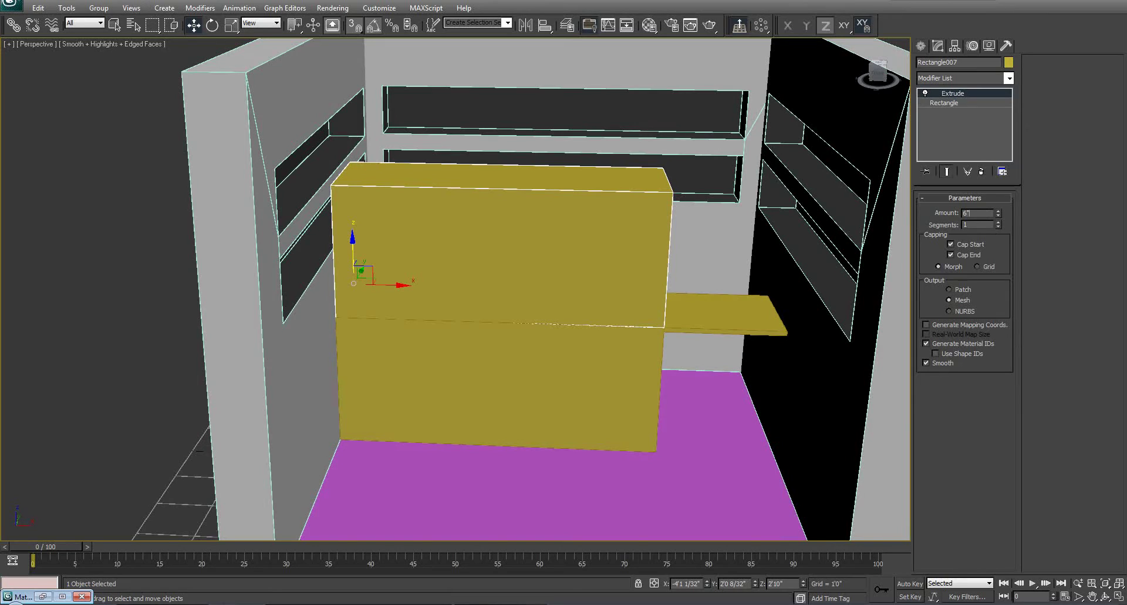
{"action": "key", "text": "Return"}
{"action": "mouse_move", "coordinate": [559, 347]}
{"action": "middle_mouse_down", "text": "alt"}
{"action": "mouse_move", "coordinate": [555, 372]}
{"action": "mouse_move", "coordinate": [554, 361]}
{"action": "middle_mouse_up", "text": "alt"}
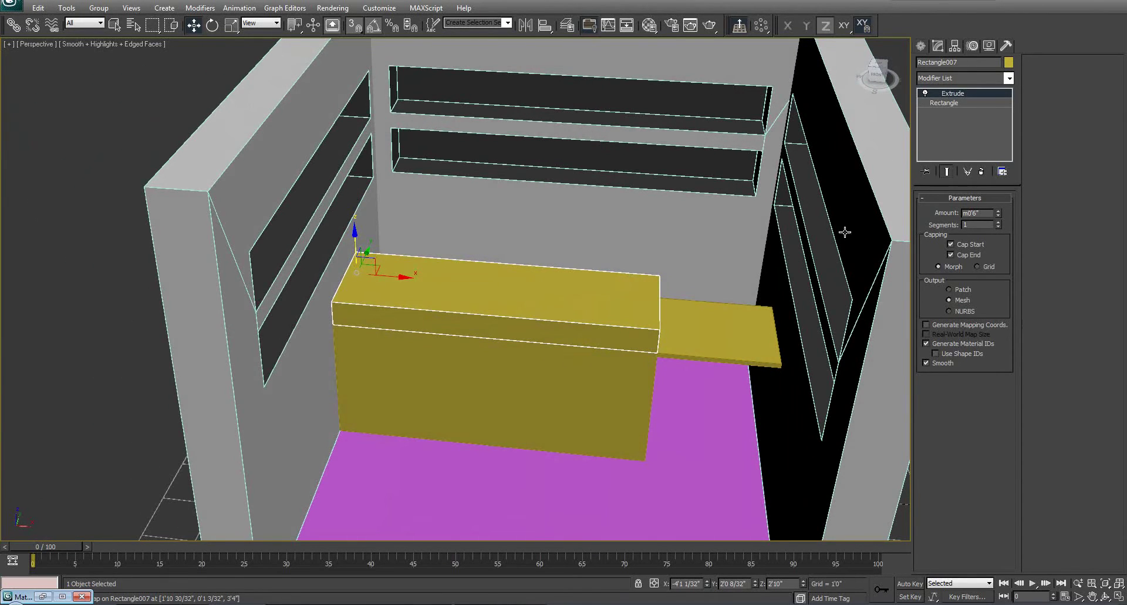
Assign the third sample material to the upper counter box and name the material Glass.
{"action": "middle_click_drag", "start_coordinate": [748, 302], "coordinate": [587, 325], "text": "alt"}
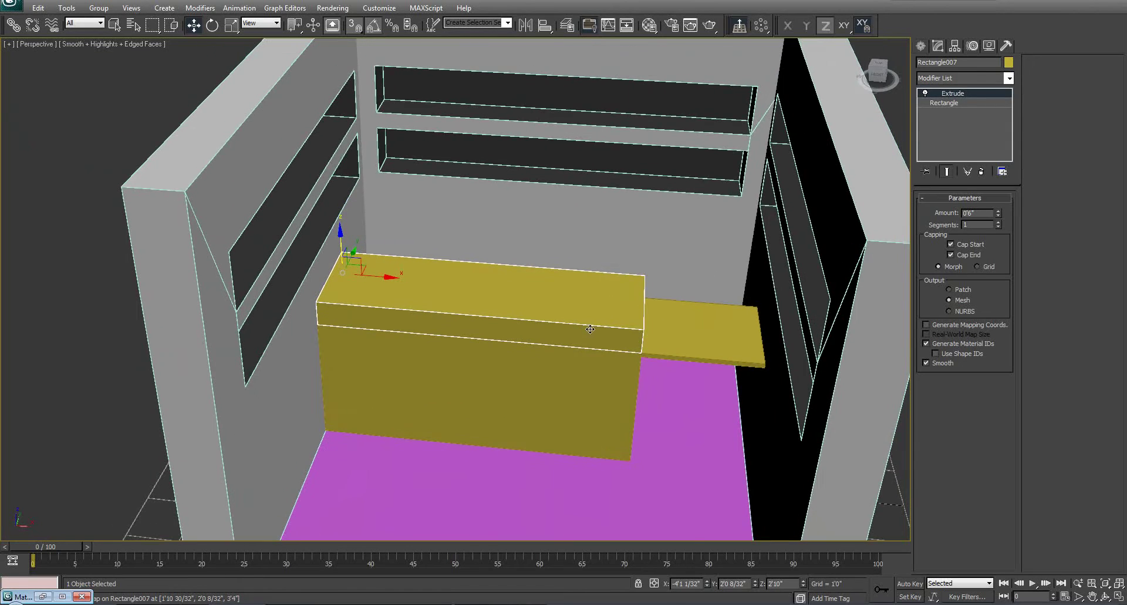
{"action": "key", "text": "m"}
{"action": "left_click", "coordinate": [749, 79]}
{"action": "left_click", "coordinate": [712, 204]}
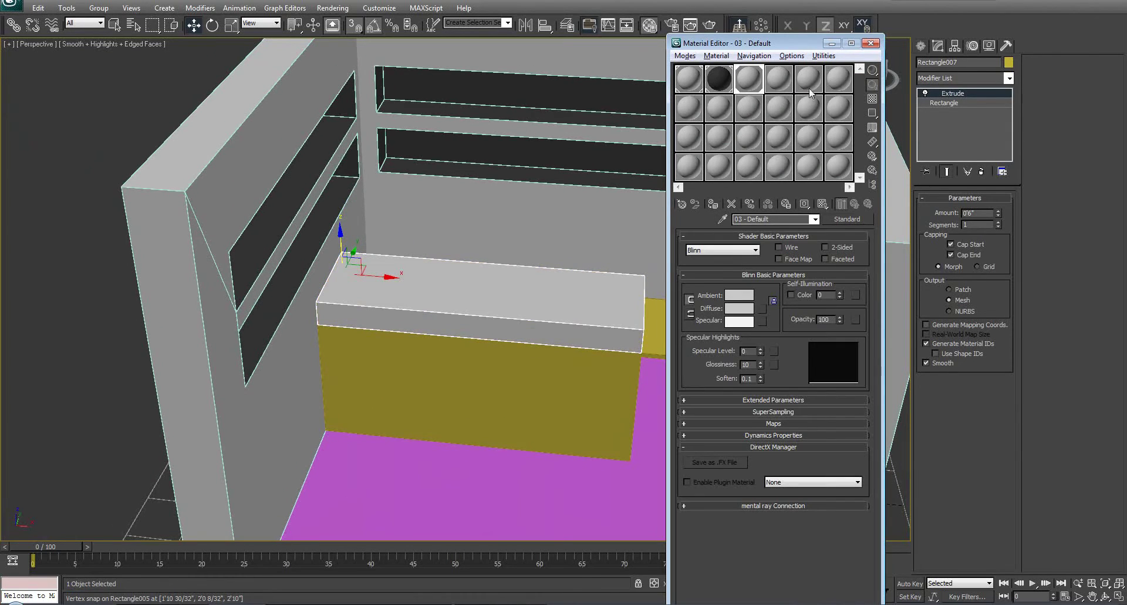
{"action": "left_click_drag", "start_coordinate": [784, 41], "coordinate": [842, 66]}
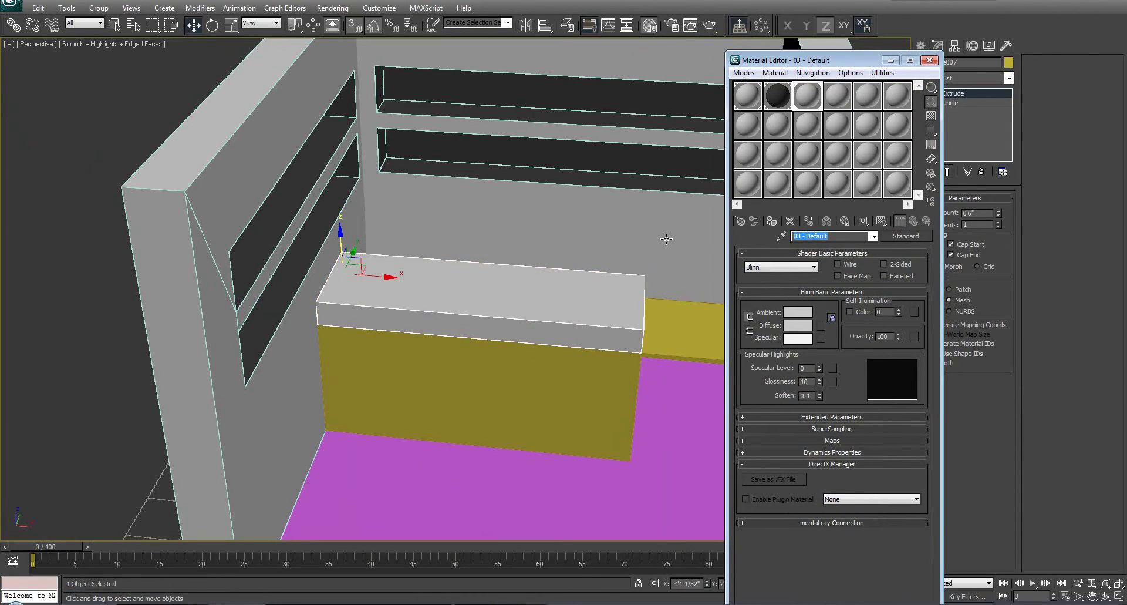
{"action": "type", "text": "Glass"}
{"action": "middle_click_drag", "start_coordinate": [599, 286], "coordinate": [590, 303], "text": "alt"}
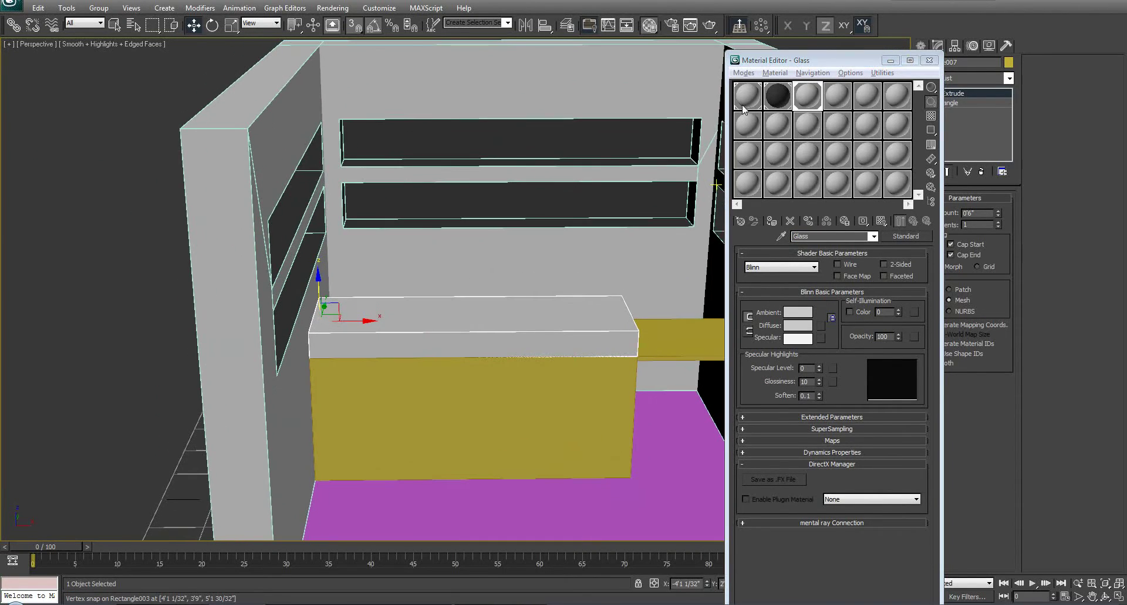
Name the first sample material Wall and the dark second sample material Shelves.
{"action": "left_click", "coordinate": [743, 106]}
{"action": "left_click", "coordinate": [826, 236]}
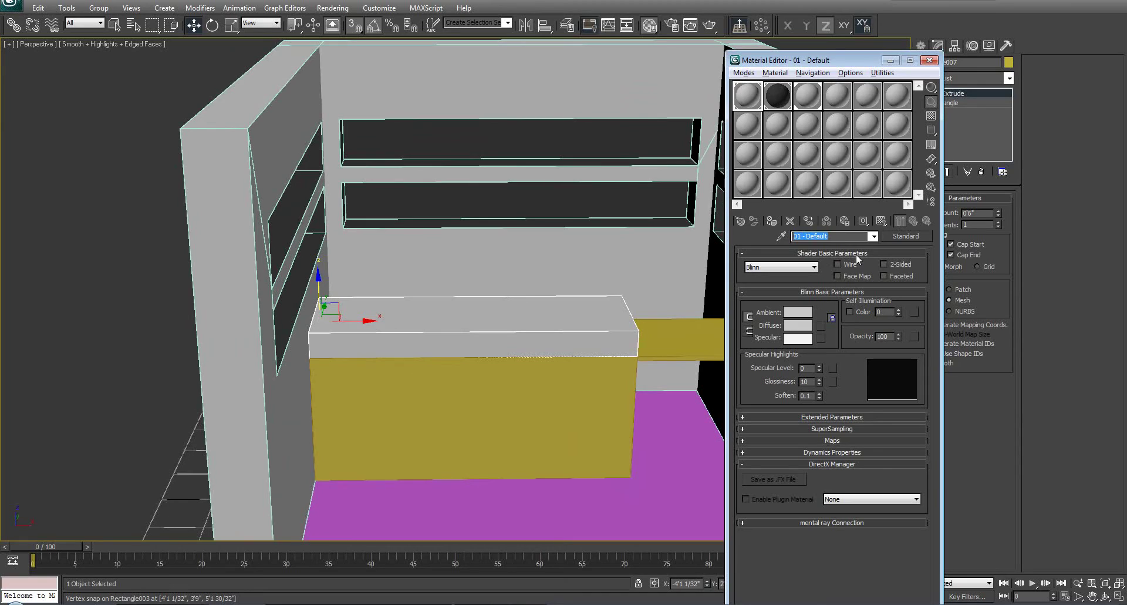
{"action": "type", "text": "Wall"}
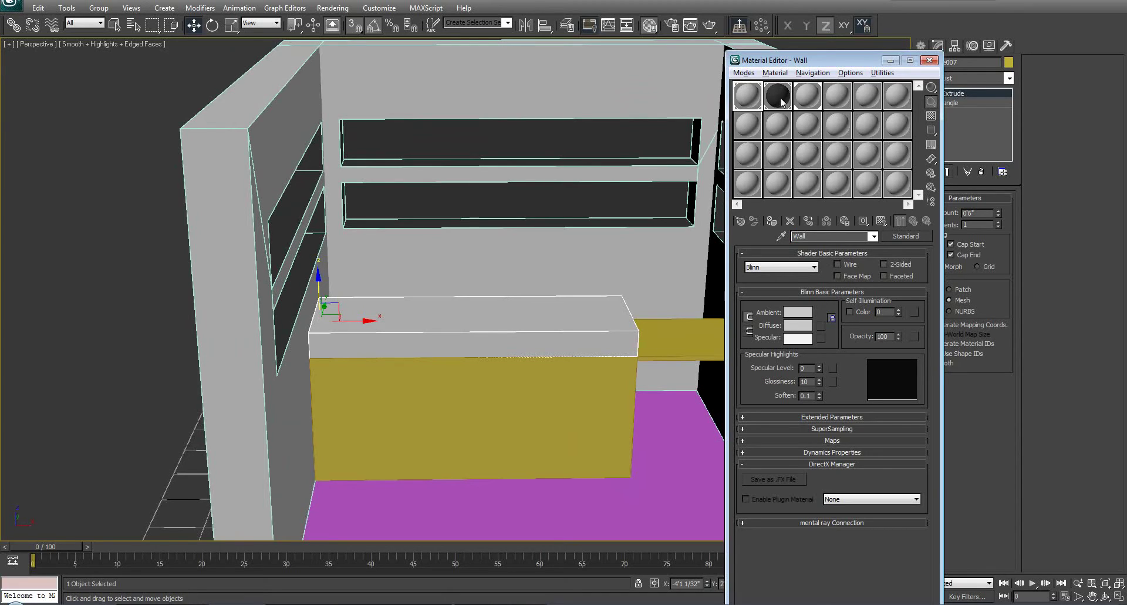
{"action": "left_click", "coordinate": [781, 102]}
{"action": "left_click", "coordinate": [856, 235]}
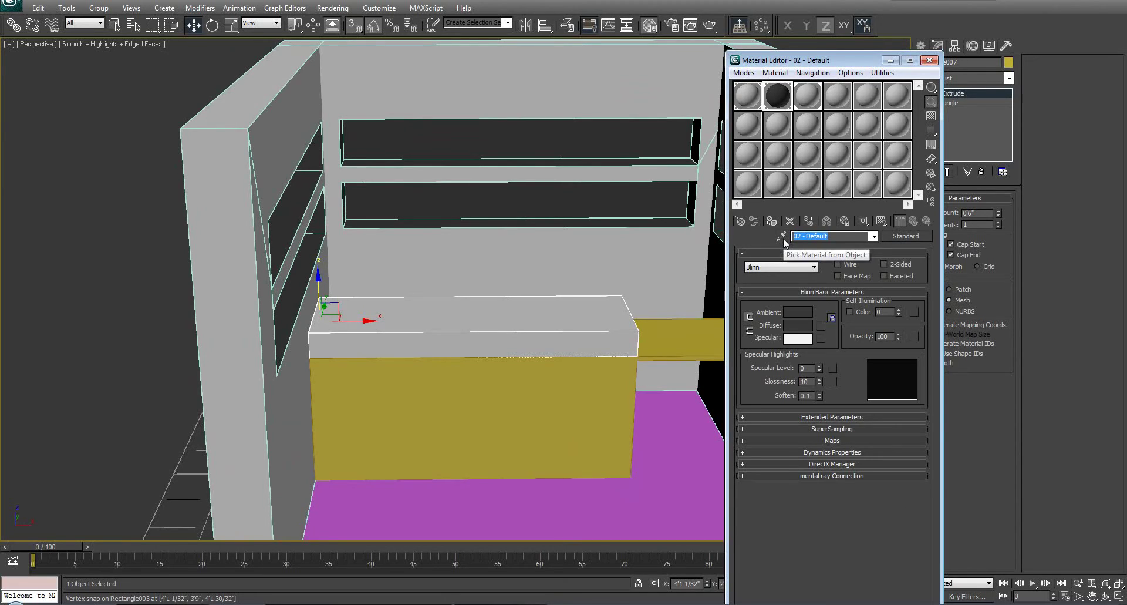
{"action": "type", "text": "Shelves"}
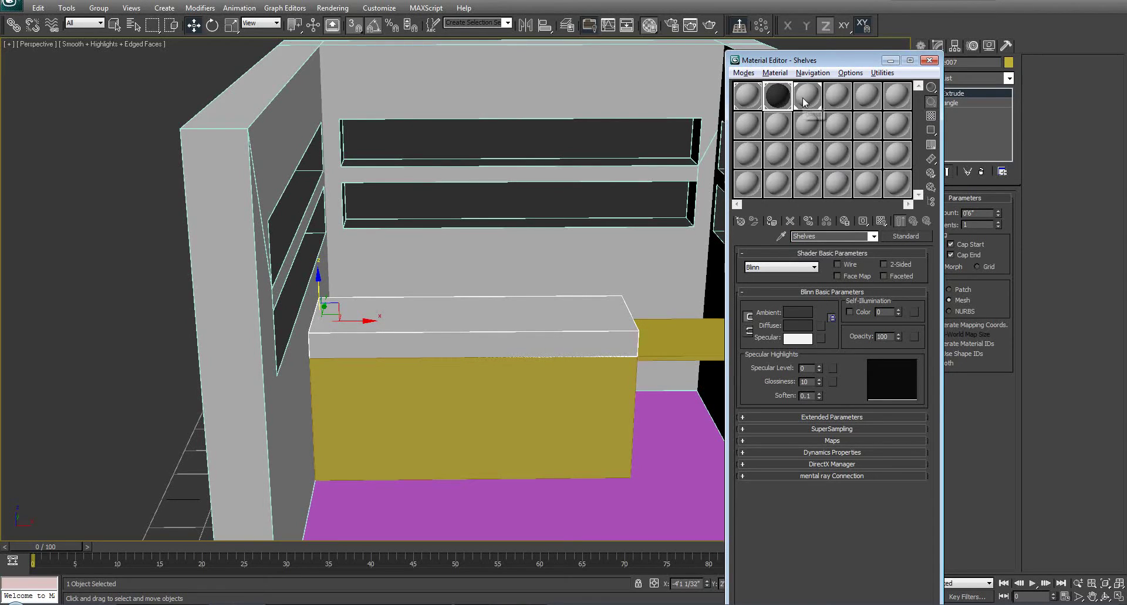
{"action": "left_click", "coordinate": [747, 106]}
{"action": "left_click", "coordinate": [807, 95]}
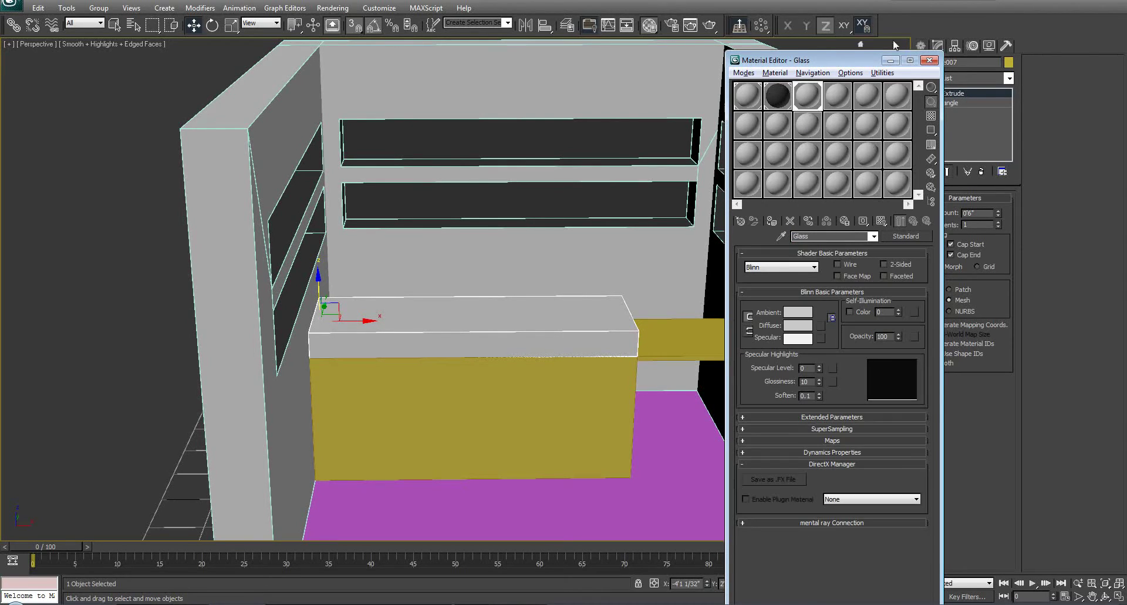
Assign the Wall material to the lower counter box.
{"action": "left_click_drag", "start_coordinate": [850, 65], "coordinate": [891, 67]}
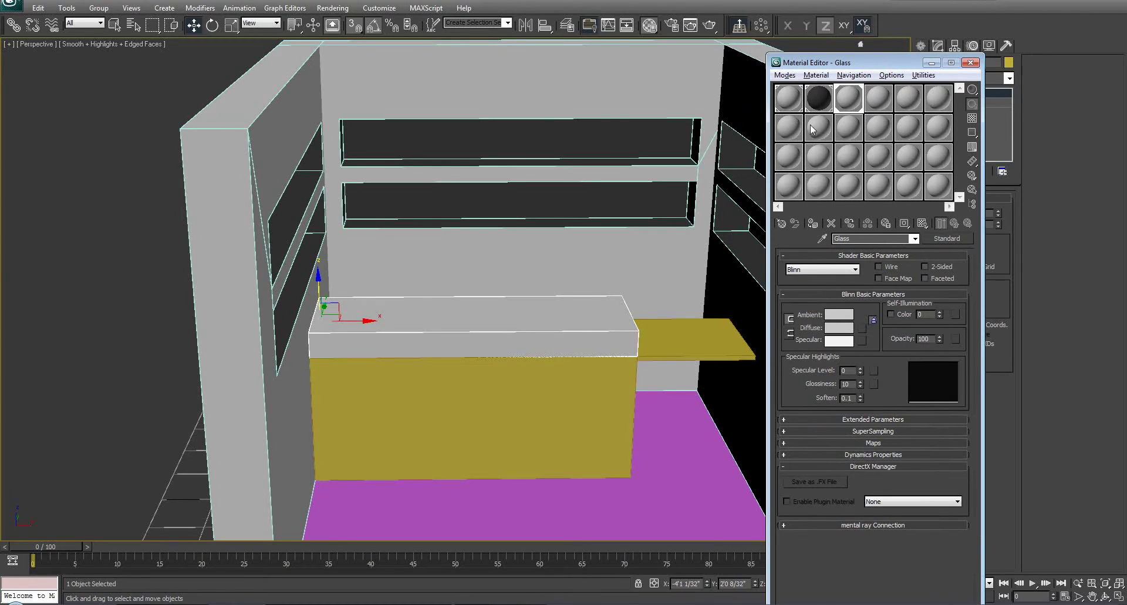
{"action": "left_click", "coordinate": [555, 382]}
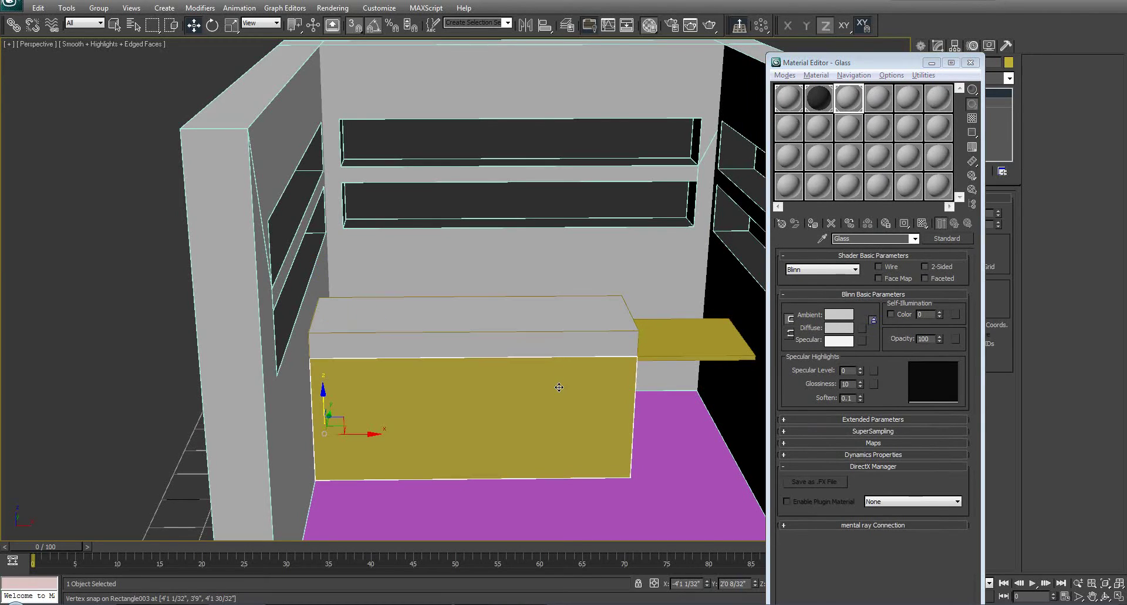
{"action": "left_click", "coordinate": [879, 102]}
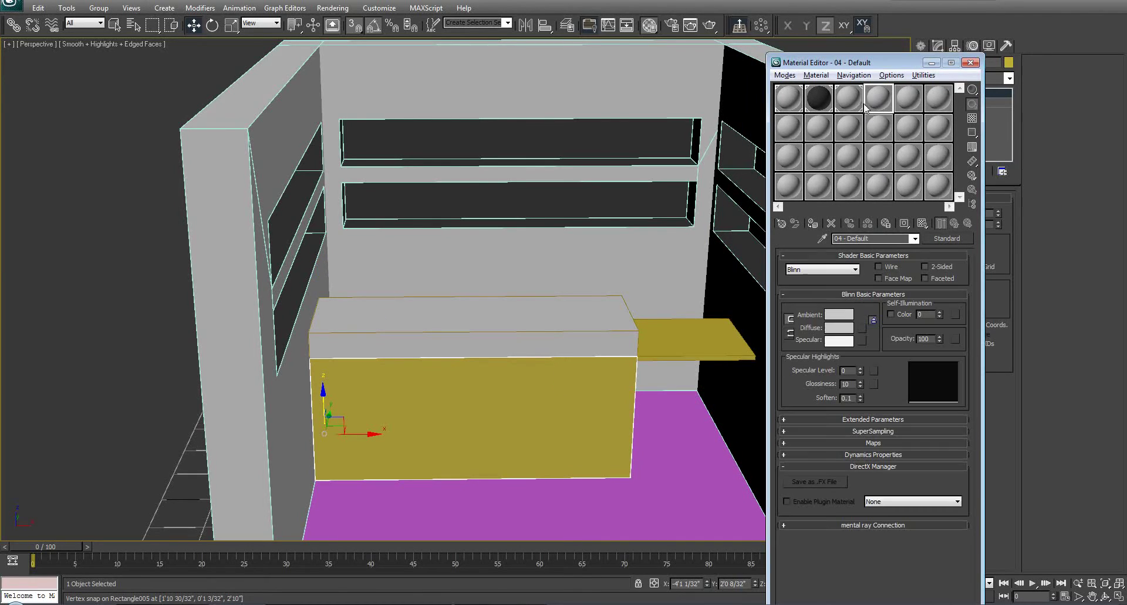
{"action": "left_click", "coordinate": [788, 101]}
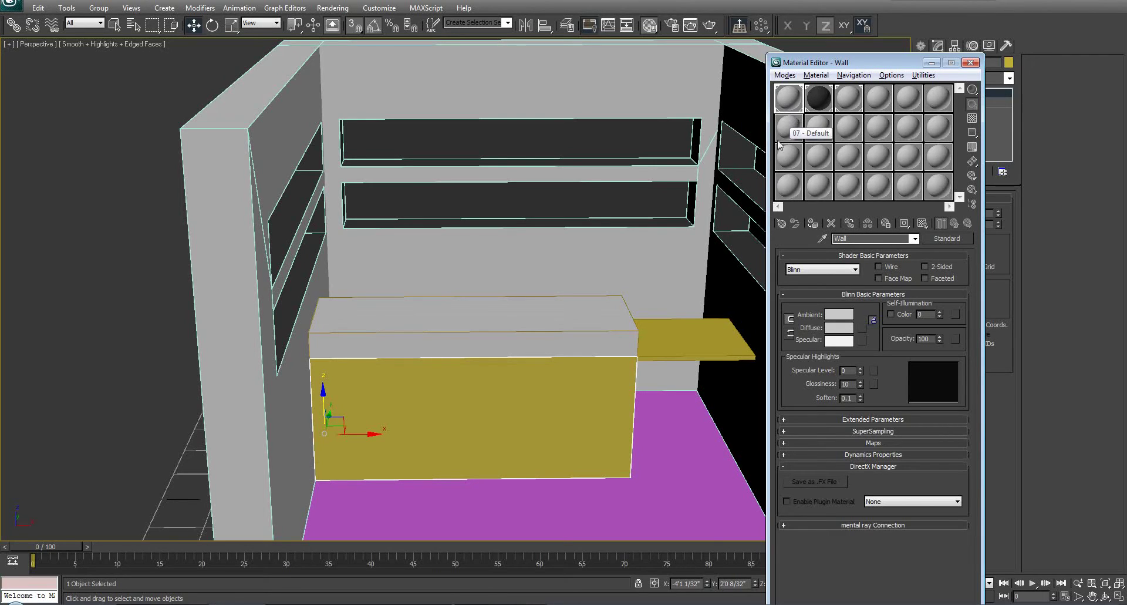
{"action": "left_click_drag", "start_coordinate": [789, 108], "coordinate": [545, 389]}
Assign the Wall material to the thin flap beside the counter.
{"action": "left_click", "coordinate": [641, 364]}
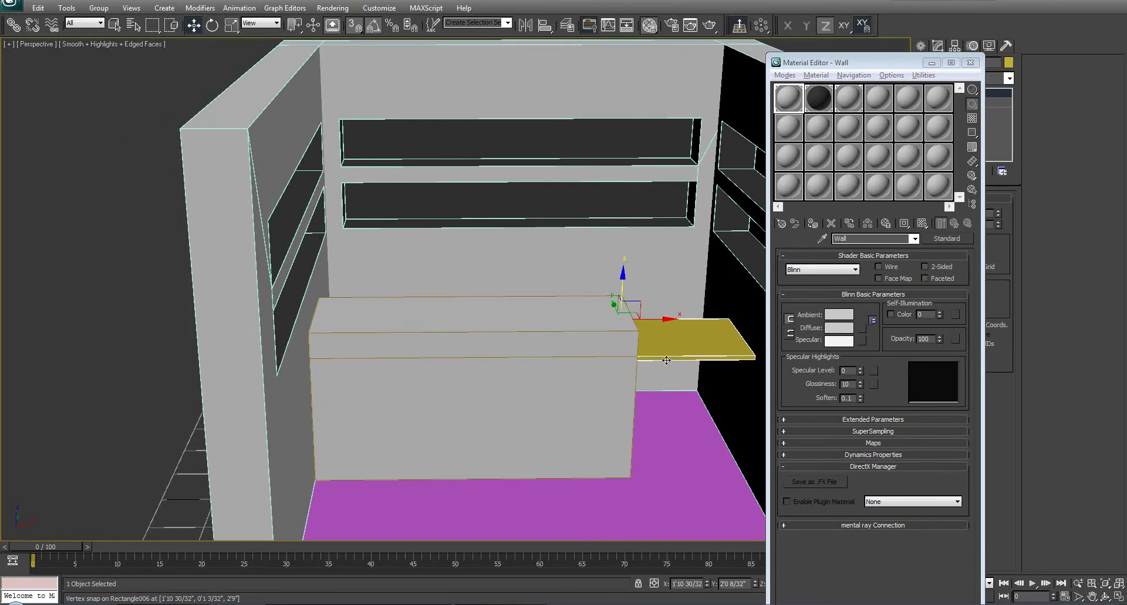
{"action": "mouse_move", "coordinate": [641, 364]}
{"action": "middle_mouse_down", "text": "alt"}
{"action": "mouse_move", "coordinate": [649, 411]}
{"action": "mouse_move", "coordinate": [654, 380]}
{"action": "middle_mouse_up", "text": "alt"}
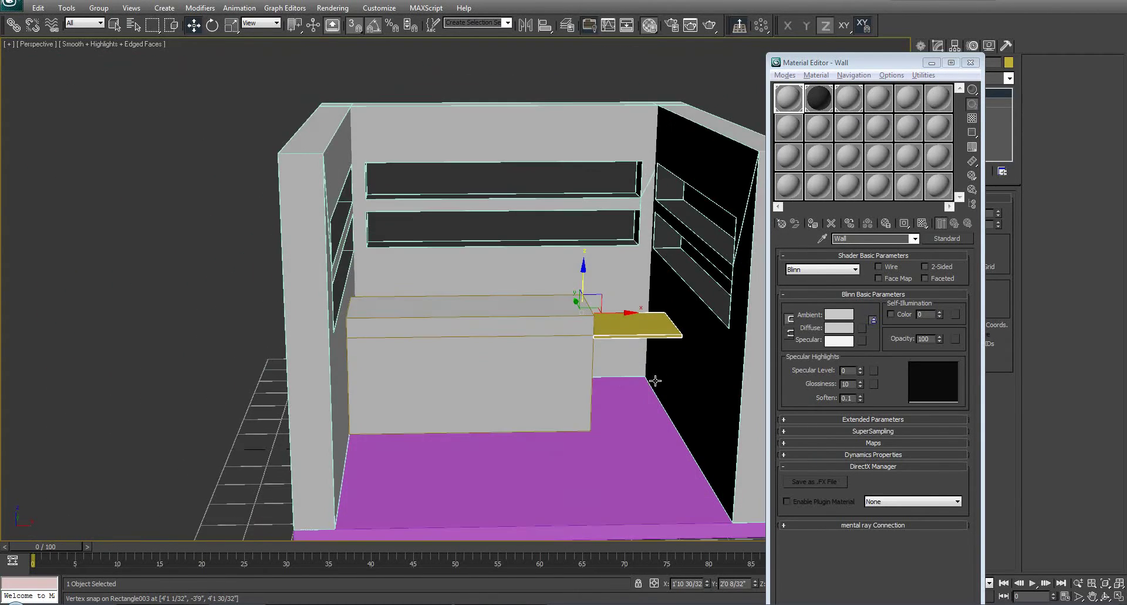
{"action": "scroll", "coordinate": [653, 380], "scroll_direction": "down", "scroll_amount": 2}
{"action": "left_click", "coordinate": [641, 384]}
{"action": "left_click", "coordinate": [558, 356]}
{"action": "middle_click_drag", "start_coordinate": [609, 332], "coordinate": [622, 358], "text": "alt"}
{"action": "left_click", "coordinate": [602, 335]}
{"action": "middle_click_drag", "start_coordinate": [730, 313], "coordinate": [655, 345], "text": "alt"}
{"action": "scroll", "coordinate": [606, 348], "scroll_direction": "up", "scroll_amount": 3}
{"action": "left_click", "coordinate": [812, 223]}
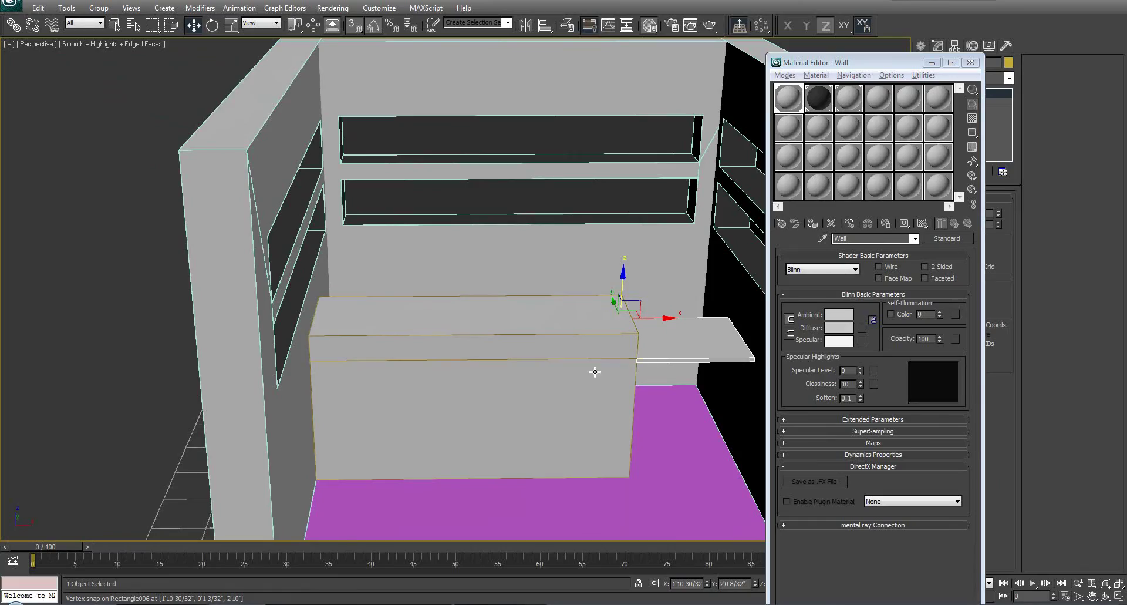
Examine the counter, side flap and wall niches from the front and from above.
{"action": "middle_click_drag", "start_coordinate": [594, 371], "coordinate": [524, 341], "text": "alt"}
{"action": "middle_click_drag", "start_coordinate": [524, 341], "coordinate": [452, 326]}
{"action": "scroll", "coordinate": [452, 325], "scroll_direction": "down", "scroll_amount": 3}
{"action": "middle_click_drag", "start_coordinate": [512, 293], "coordinate": [457, 334], "text": "alt"}
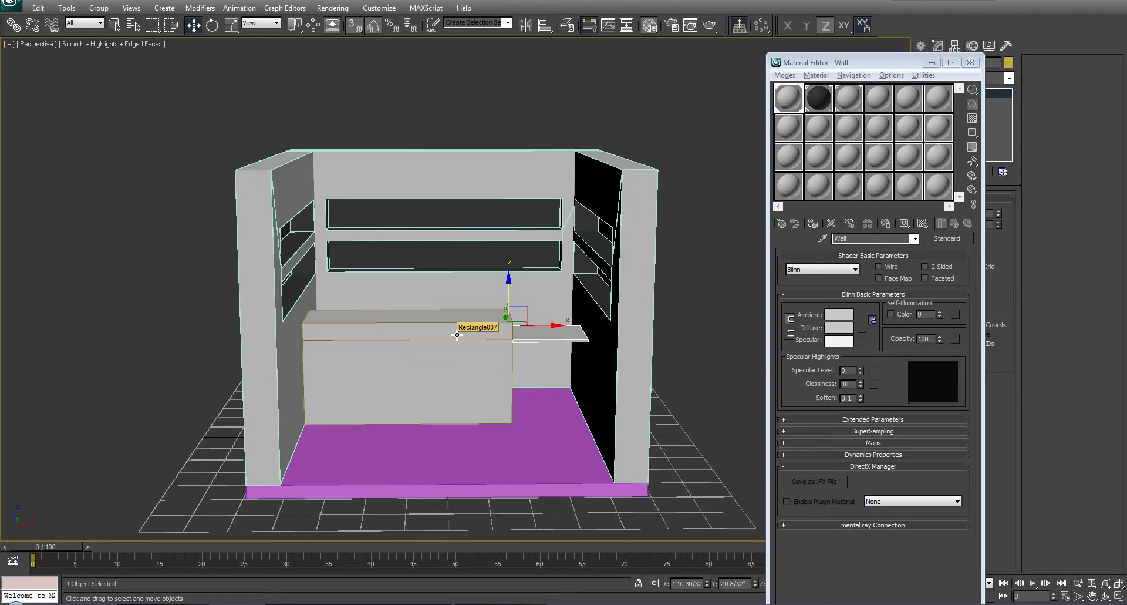
{"action": "middle_click_drag", "start_coordinate": [437, 260], "coordinate": [456, 439], "text": "alt"}
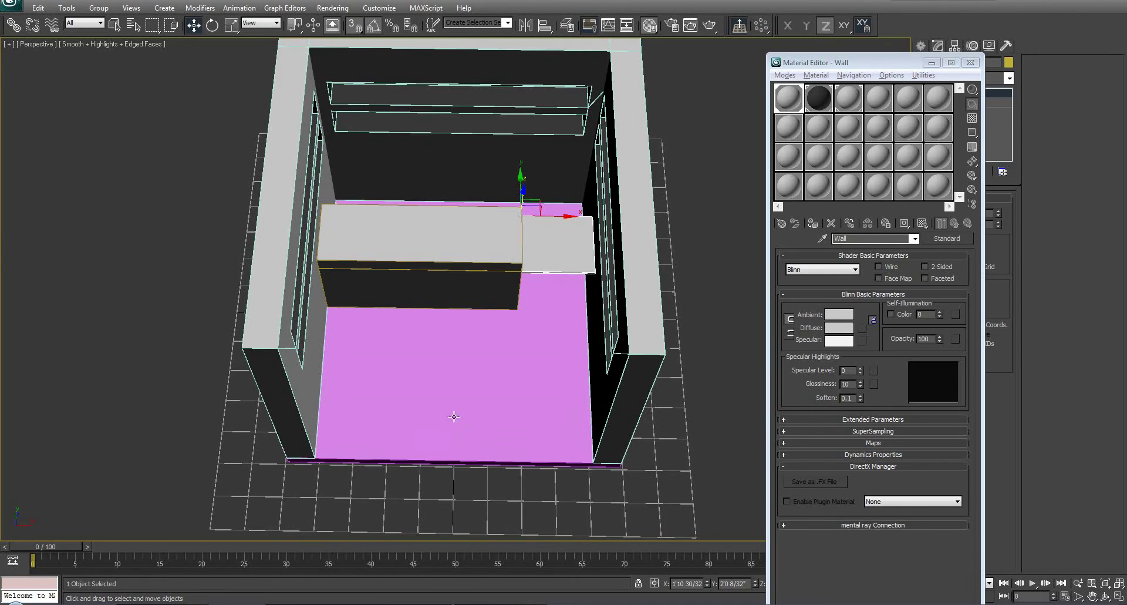
{"action": "middle_click_drag", "start_coordinate": [454, 416], "coordinate": [466, 395], "text": "alt"}
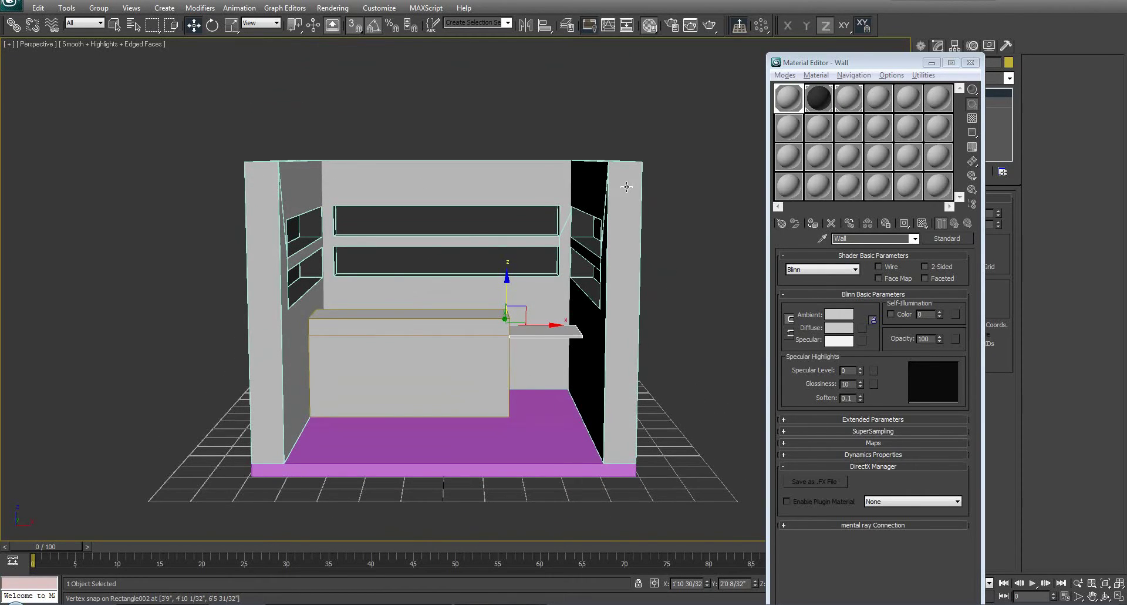
{"action": "middle_click_drag", "start_coordinate": [414, 252], "coordinate": [451, 306], "text": "alt"}
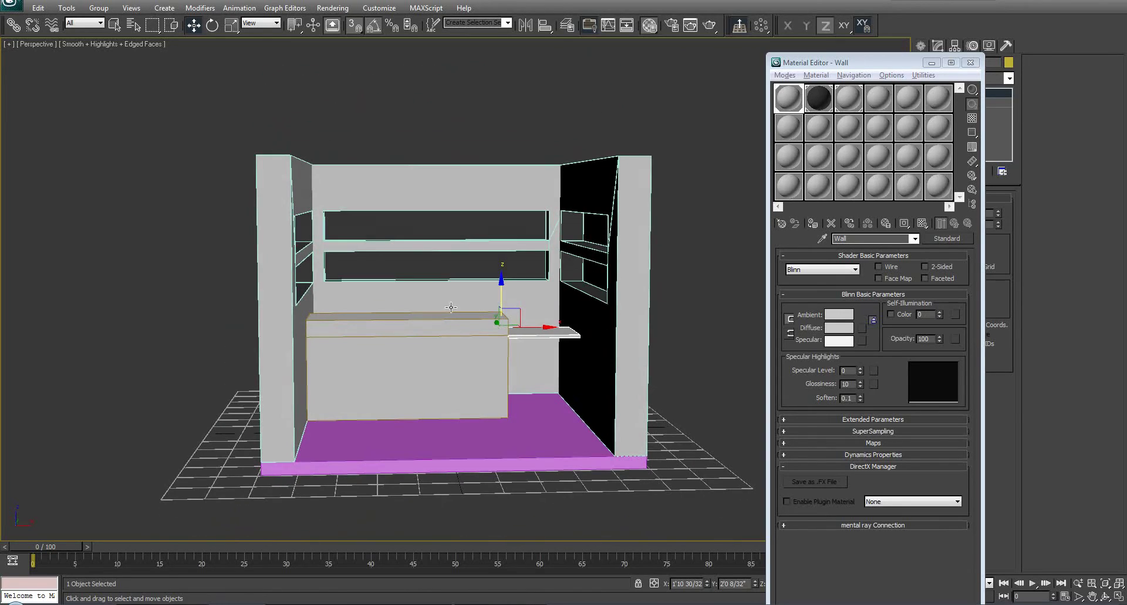
Draw a rectangle about 1'2" by 2'2" on the floor at the room's open front, near the wall end beside the counter.
{"action": "middle_click_drag", "start_coordinate": [427, 358], "coordinate": [388, 312], "text": "alt"}
{"action": "scroll", "coordinate": [393, 373], "scroll_direction": "up", "scroll_amount": 3}
{"action": "right_click", "coordinate": [427, 294], "text": "ctrl"}
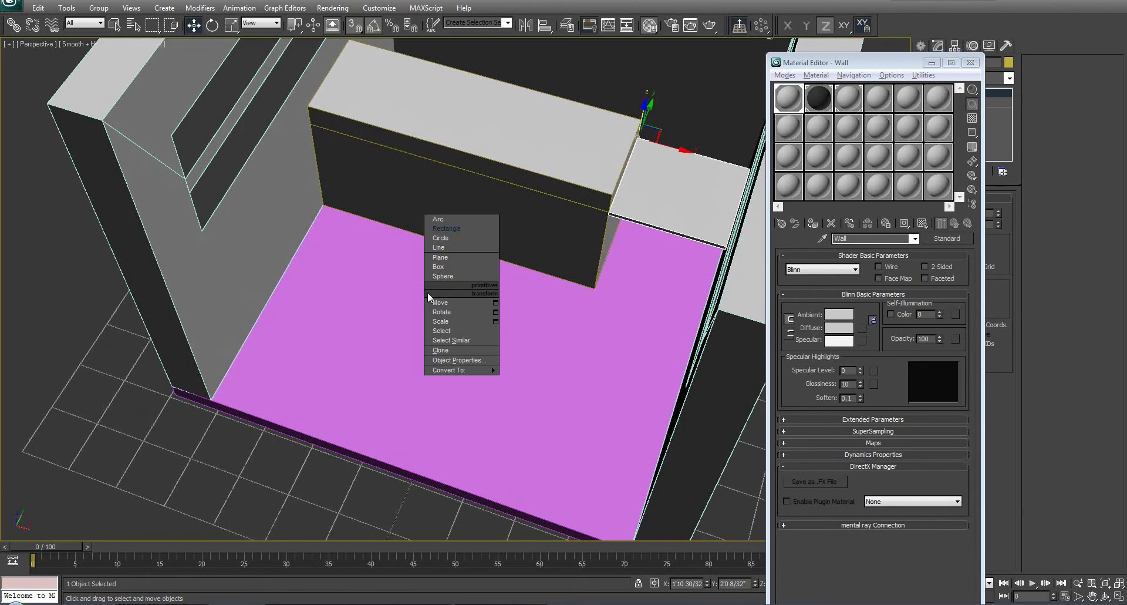
{"action": "left_click", "coordinate": [447, 235]}
{"action": "left_click_drag", "start_coordinate": [211, 400], "coordinate": [262, 387]}
{"action": "left_click", "coordinate": [653, 171]}
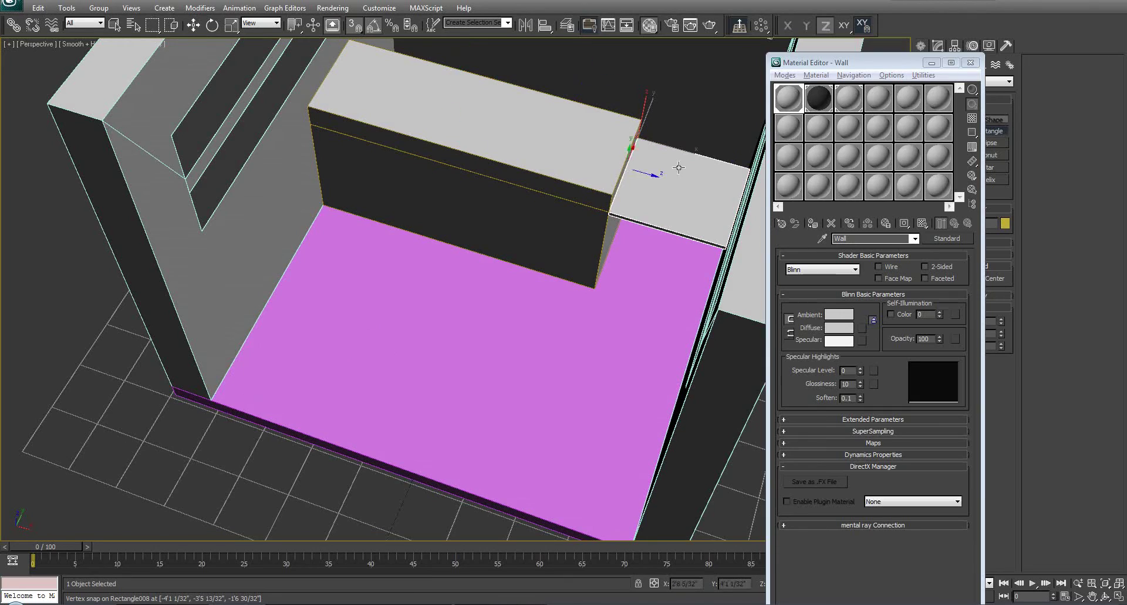
{"action": "left_click", "coordinate": [932, 63]}
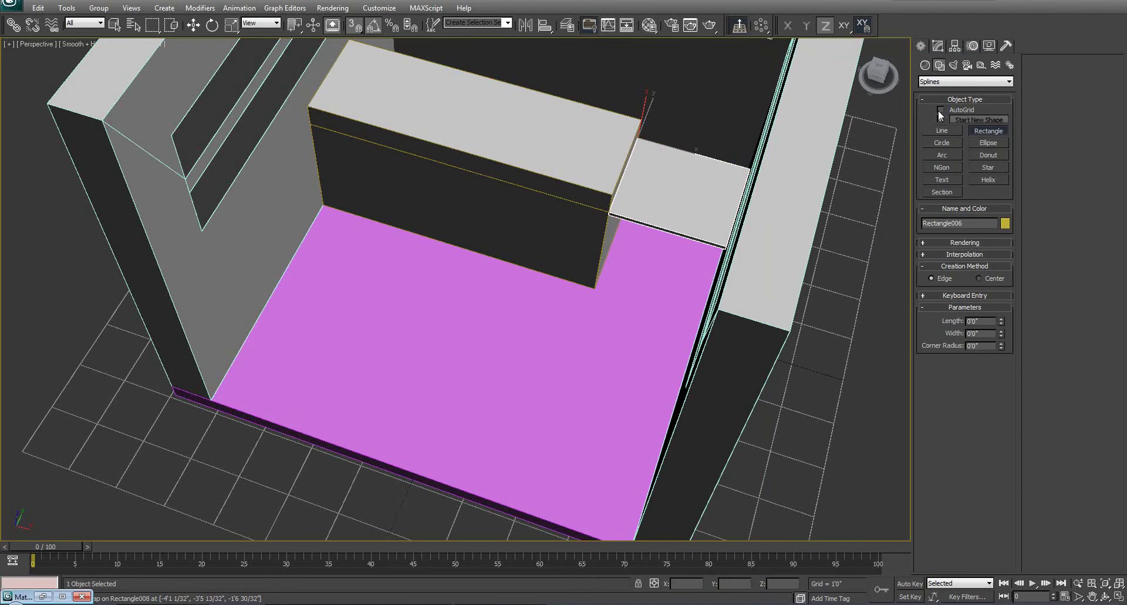
{"action": "left_click_drag", "start_coordinate": [211, 399], "coordinate": [341, 390]}
Set the floor rectangle's width to 2' and its length to 1'.
{"action": "mouse_move", "coordinate": [341, 390]}
{"action": "middle_mouse_down", "text": "alt"}
{"action": "mouse_move", "coordinate": [352, 377]}
{"action": "mouse_move", "coordinate": [325, 390]}
{"action": "middle_mouse_up", "text": "alt"}
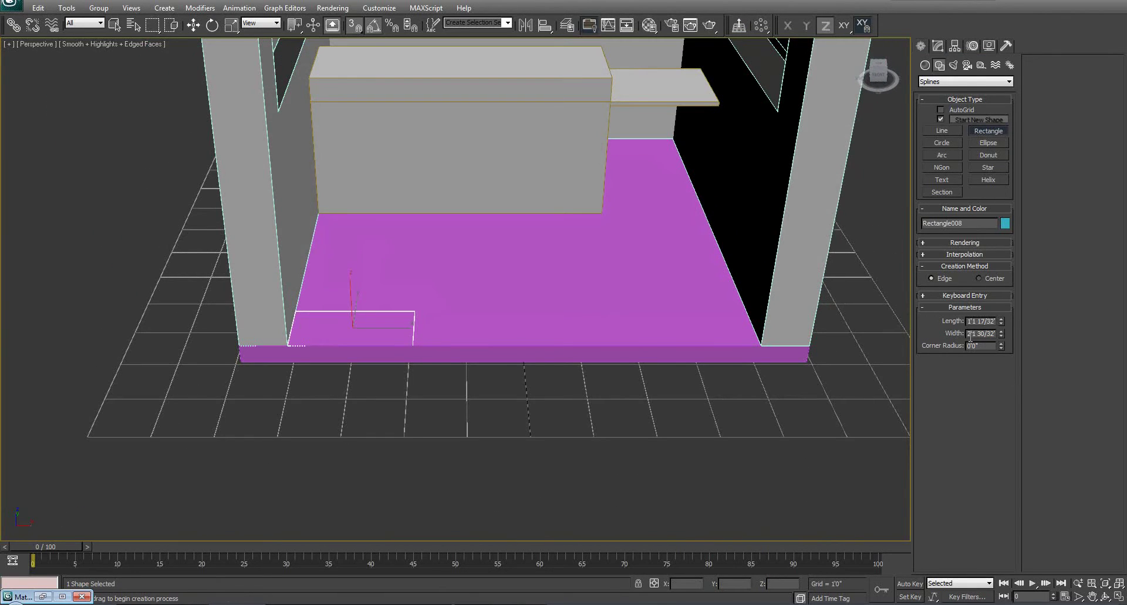
{"action": "left_click_drag", "start_coordinate": [971, 336], "coordinate": [1031, 340]}
{"action": "type", "text": "2"}
{"action": "key", "text": "Return"}
{"action": "type", "text": "2"}
{"action": "key", "text": "Return"}
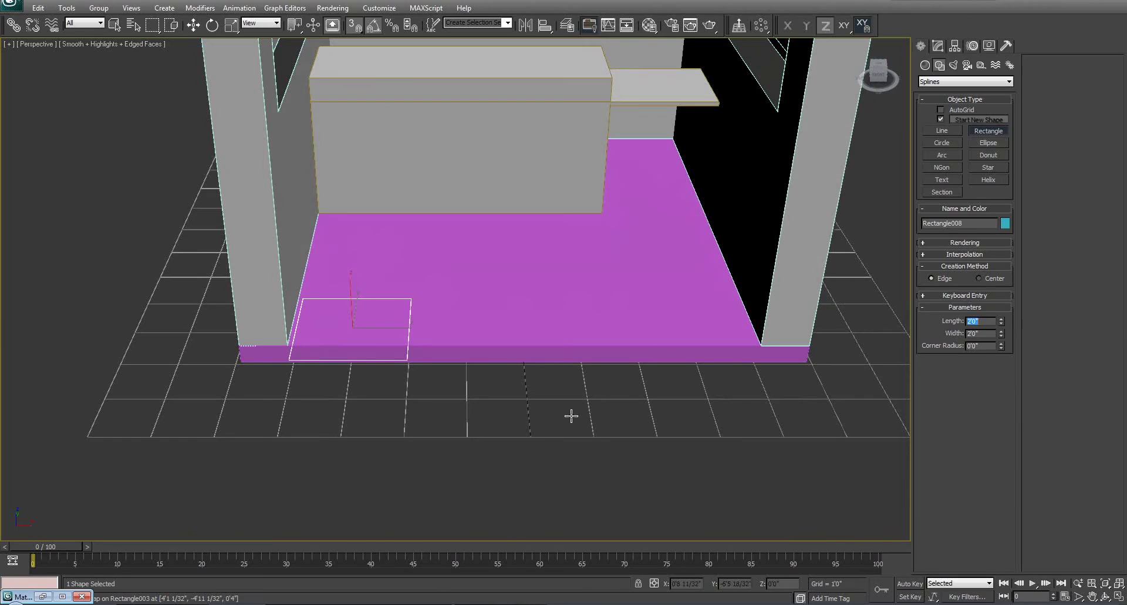
{"action": "middle_click_drag", "start_coordinate": [489, 304], "coordinate": [483, 254], "text": "alt"}
{"action": "scroll", "coordinate": [493, 240], "scroll_direction": "up", "scroll_amount": 3}
{"action": "left_click_drag", "start_coordinate": [988, 321], "coordinate": [897, 324]}
{"action": "type", "text": "1"}
{"action": "key", "text": "Return"}
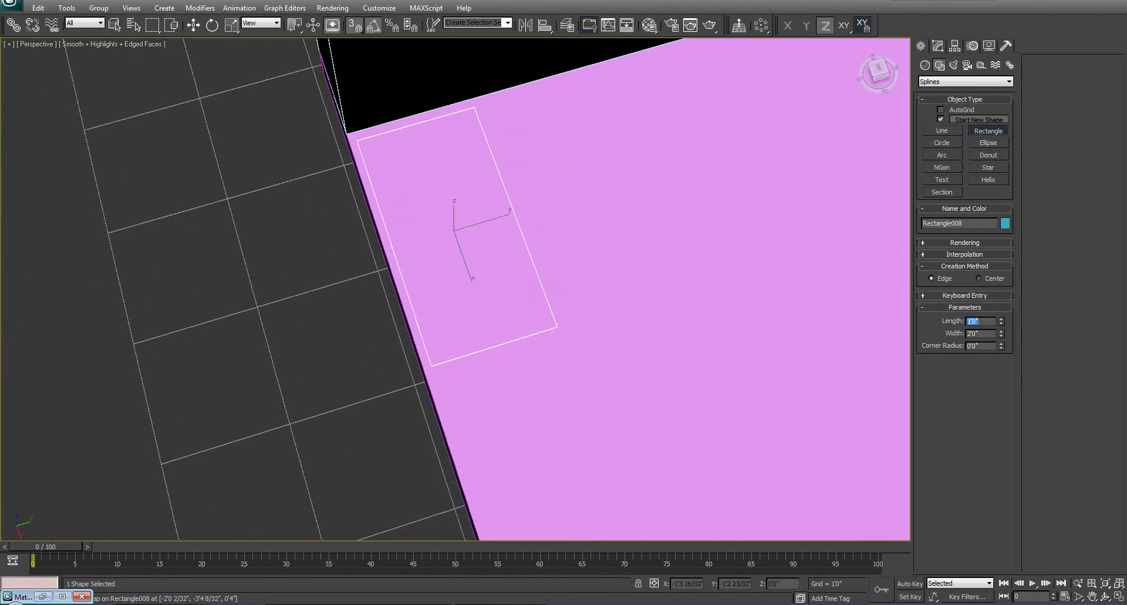
Move only the rectangle's pivot to its front corner nearest the wall, and snap the rectangle to the wall's inner front floor corner.
{"action": "middle_click_drag", "start_coordinate": [790, 332], "coordinate": [619, 320], "text": "alt"}
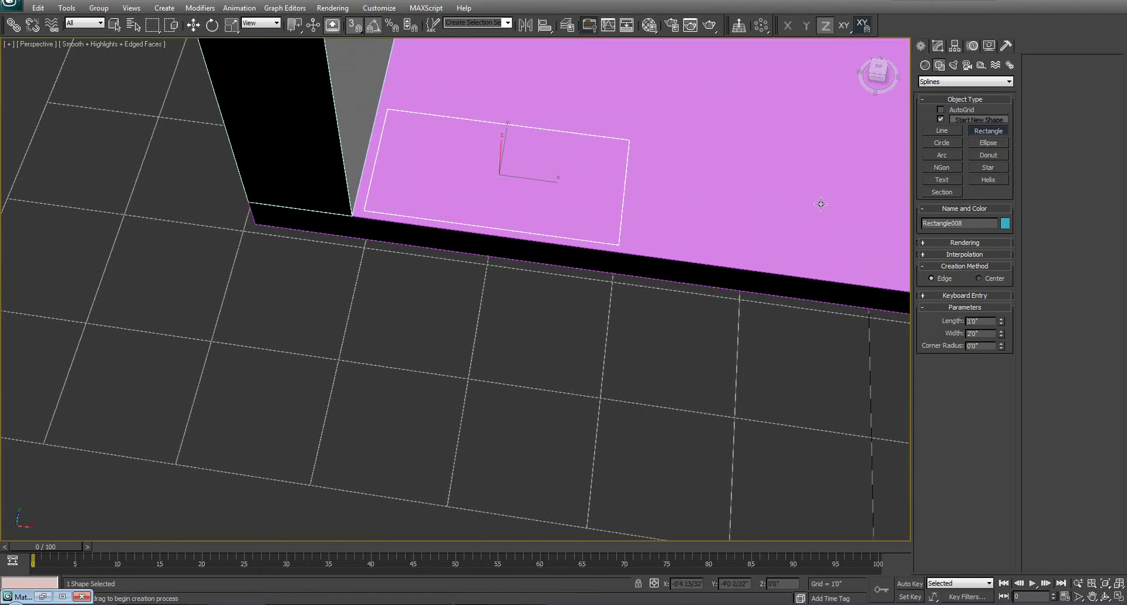
{"action": "left_click", "coordinate": [957, 47]}
{"action": "left_click", "coordinate": [962, 116]}
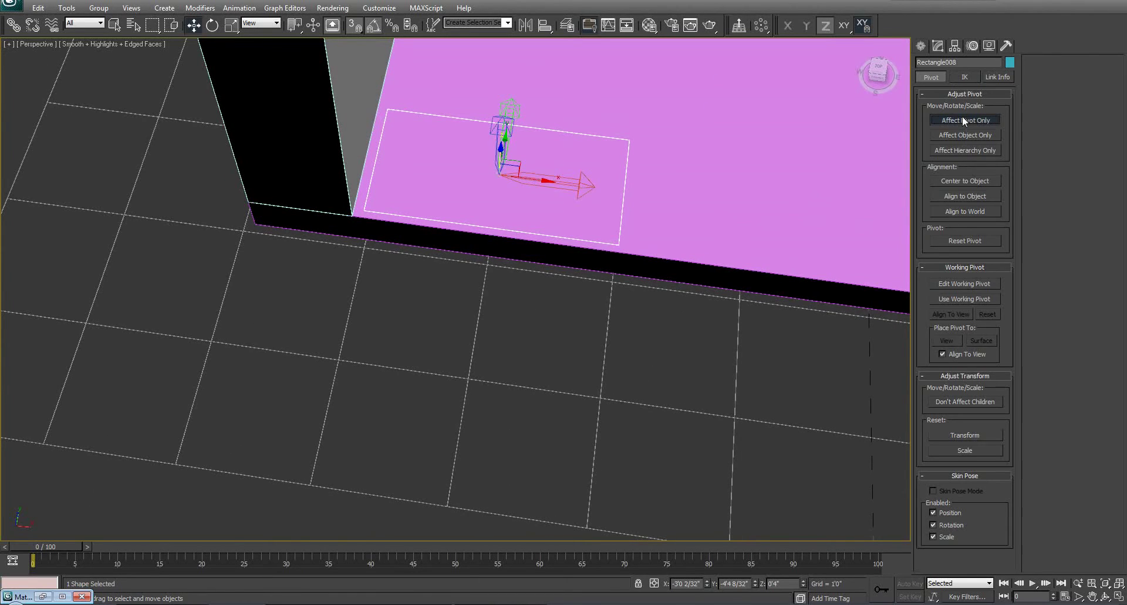
{"action": "middle_click_drag", "start_coordinate": [506, 271], "coordinate": [527, 293], "text": "alt"}
{"action": "left_click_drag", "start_coordinate": [506, 225], "coordinate": [373, 277]}
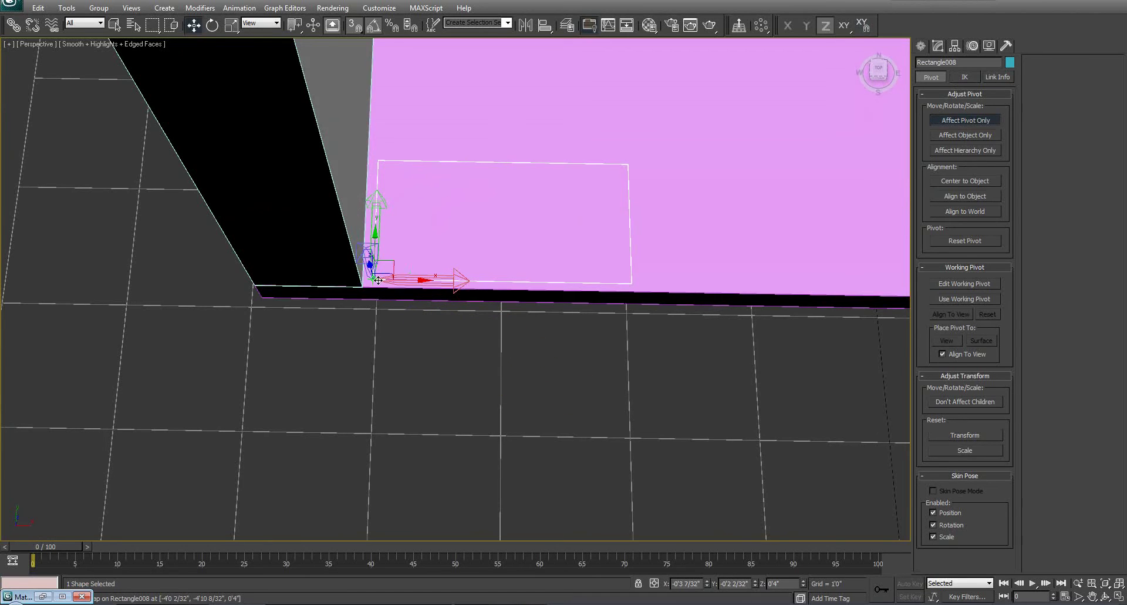
{"action": "left_click", "coordinate": [971, 120]}
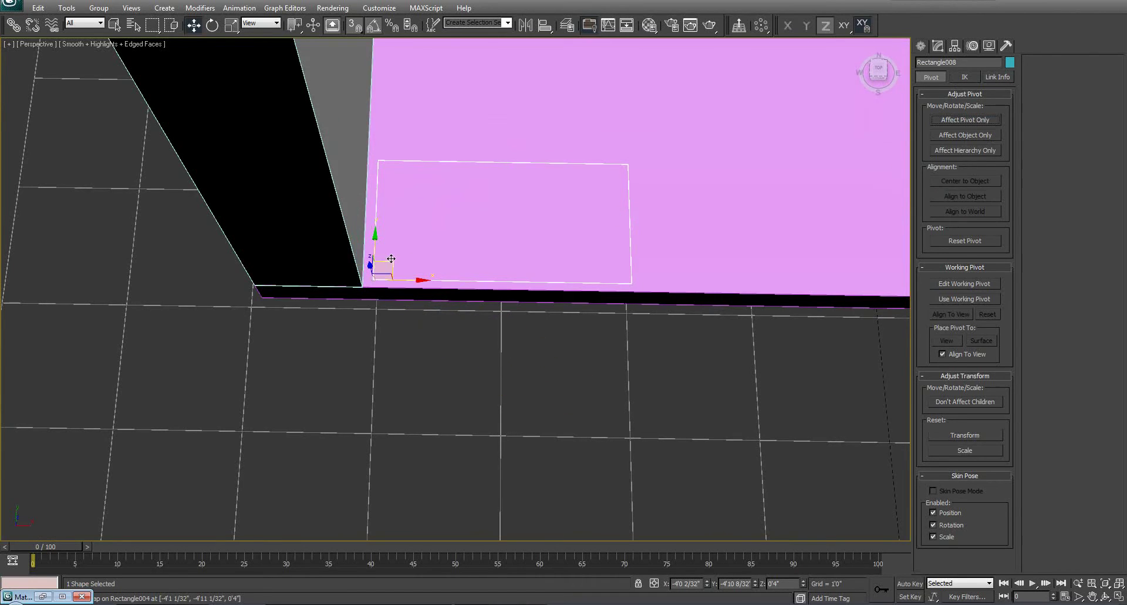
{"action": "left_click_drag", "start_coordinate": [388, 264], "coordinate": [363, 287]}
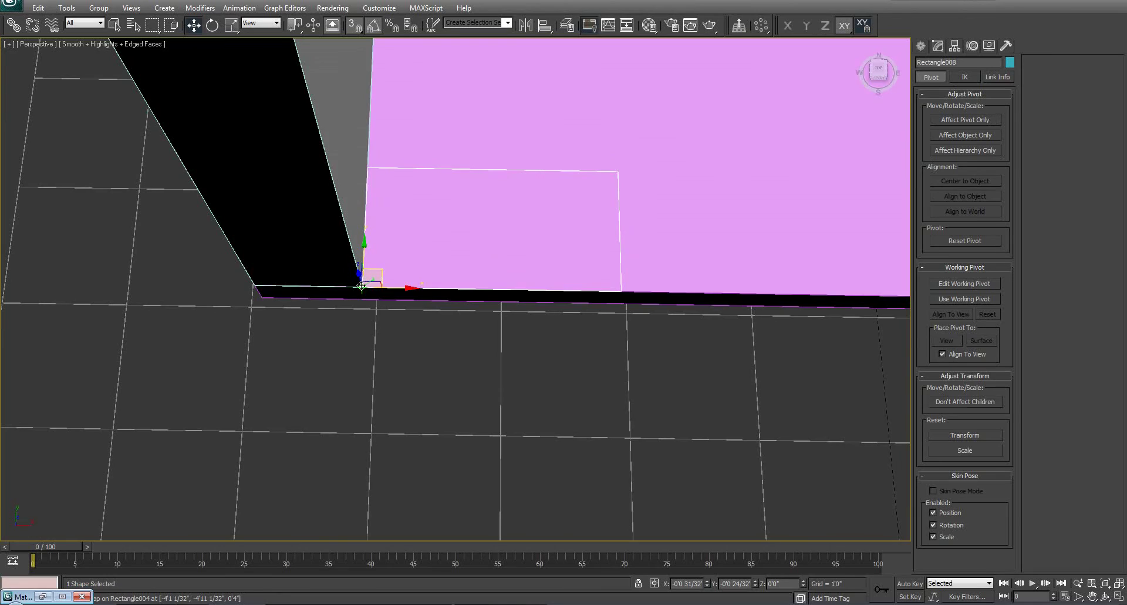
Apply an Extrude of 2'6" to the floor rectangle to form a front box against the wall.
{"action": "middle_click_drag", "start_coordinate": [449, 328], "coordinate": [455, 218], "text": "alt"}
{"action": "middle_click_drag", "start_coordinate": [455, 217], "coordinate": [368, 373]}
{"action": "middle_click_drag", "start_coordinate": [509, 358], "coordinate": [552, 340], "text": "alt"}
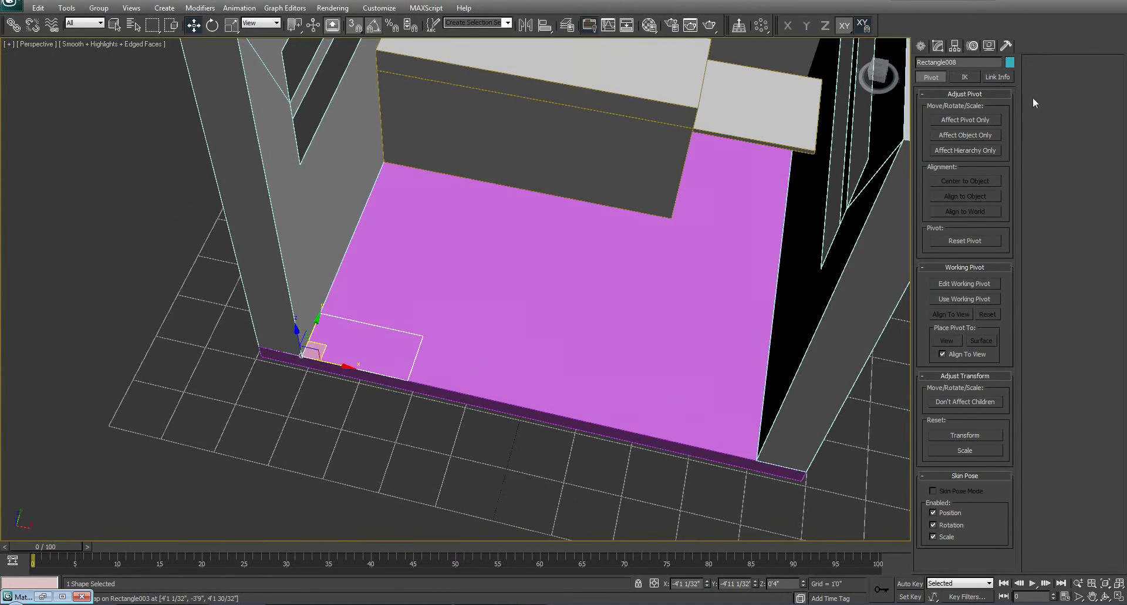
{"action": "left_click", "coordinate": [939, 47]}
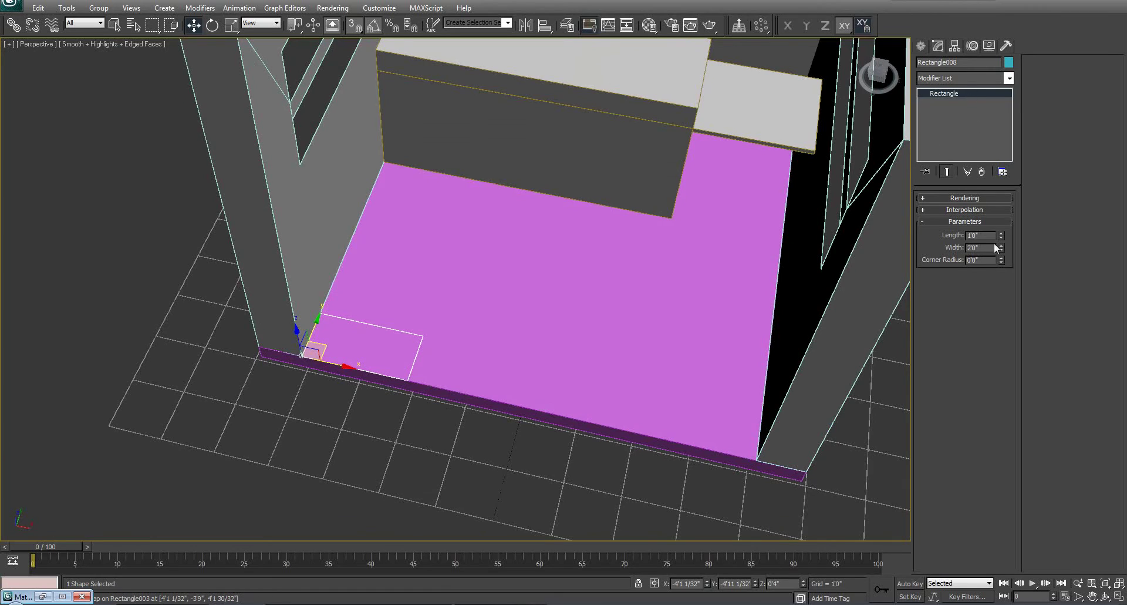
{"action": "left_click", "coordinate": [966, 81]}
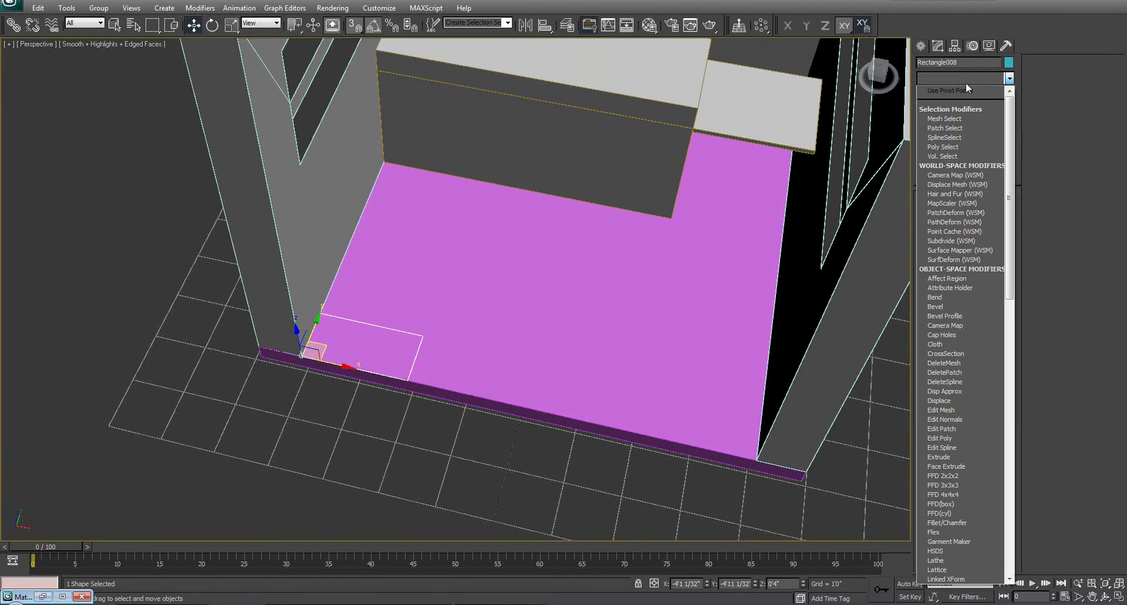
{"action": "type", "text": "ex"}
{"action": "key", "text": "Return"}
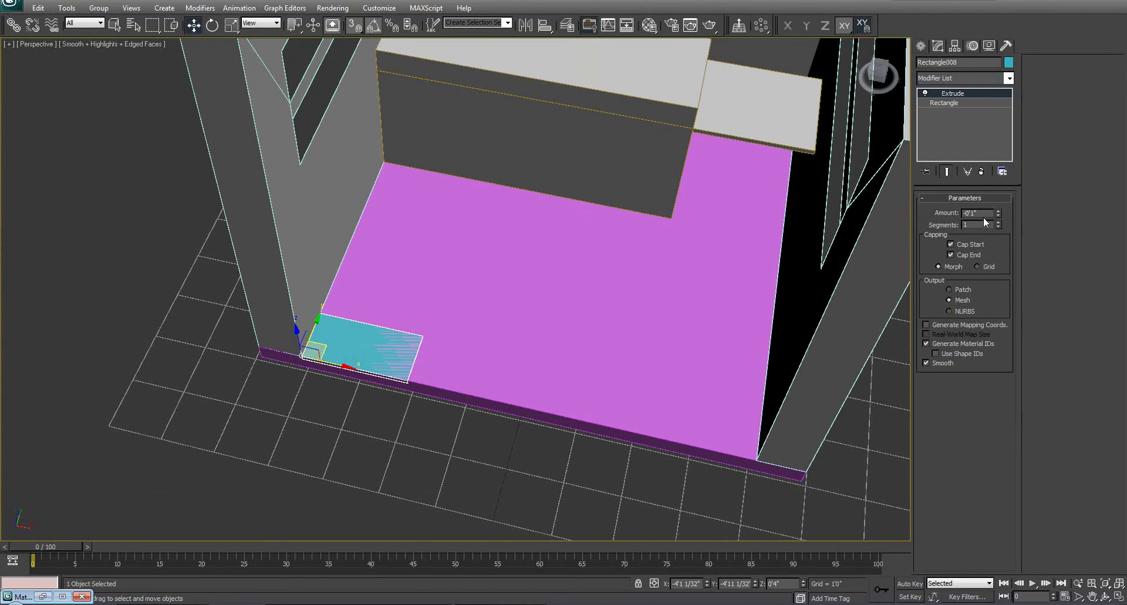
{"action": "left_click_drag", "start_coordinate": [984, 214], "coordinate": [797, 211]}
{"action": "key", "text": "Return"}
Examine the front box's height and placement relative to the counter and walls.
{"action": "middle_click_drag", "start_coordinate": [442, 243], "coordinate": [488, 337], "text": "alt"}
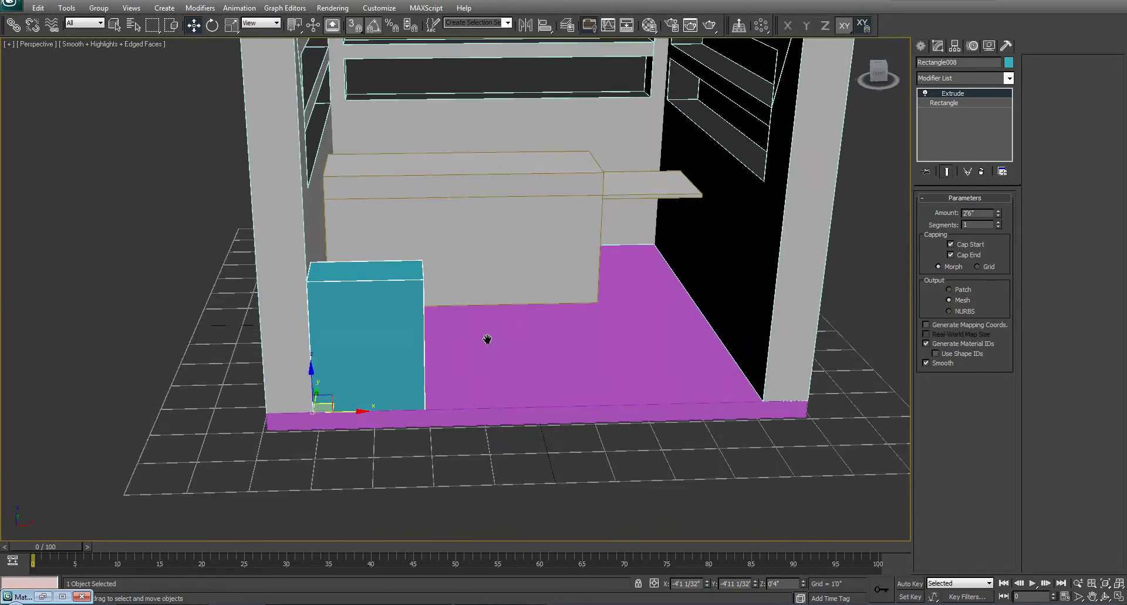
{"action": "scroll", "coordinate": [487, 337], "scroll_direction": "down", "scroll_amount": 3}
{"action": "middle_click_drag", "start_coordinate": [481, 297], "coordinate": [481, 317], "text": "alt"}
{"action": "middle_click_drag", "start_coordinate": [394, 339], "coordinate": [415, 298], "text": "alt"}
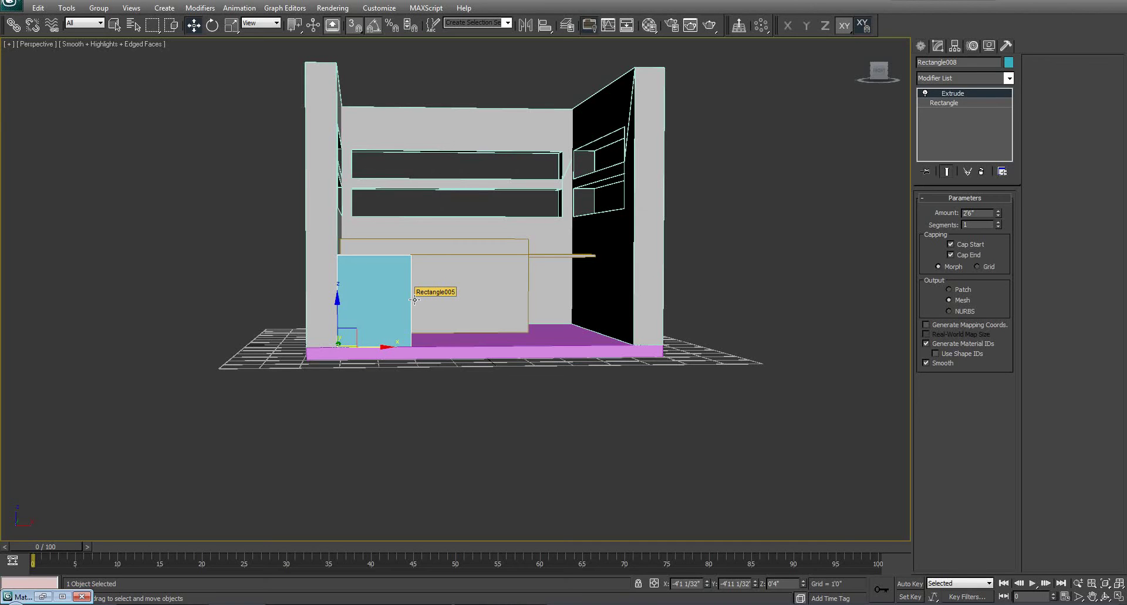
{"action": "middle_click_drag", "start_coordinate": [539, 166], "coordinate": [516, 217], "text": "alt"}
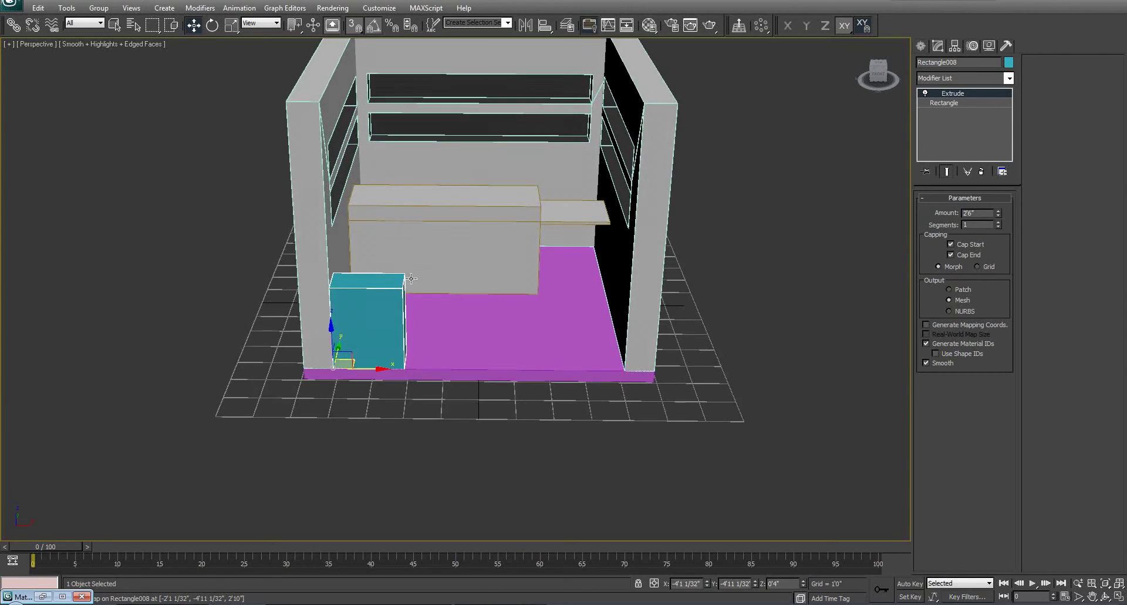
{"action": "scroll", "coordinate": [422, 270], "scroll_direction": "up", "scroll_amount": 3}
{"action": "mouse_move", "coordinate": [422, 270]}
{"action": "middle_mouse_down", "text": "alt"}
{"action": "mouse_move", "coordinate": [400, 282]}
{"action": "mouse_move", "coordinate": [434, 266]}
{"action": "middle_mouse_up", "text": "alt"}
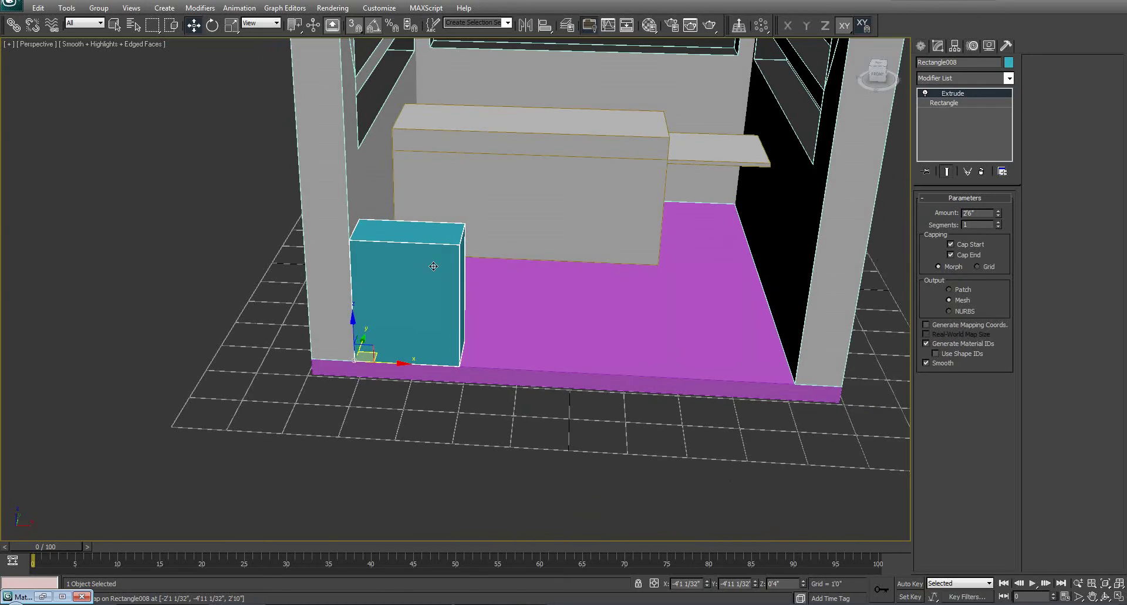
In the Front view, draw a thin rectangle about 2'10" wide along the front box's upper edge, reaching the wall's outer edge.
{"action": "middle_click_drag", "start_coordinate": [410, 301], "coordinate": [422, 283], "text": "alt"}
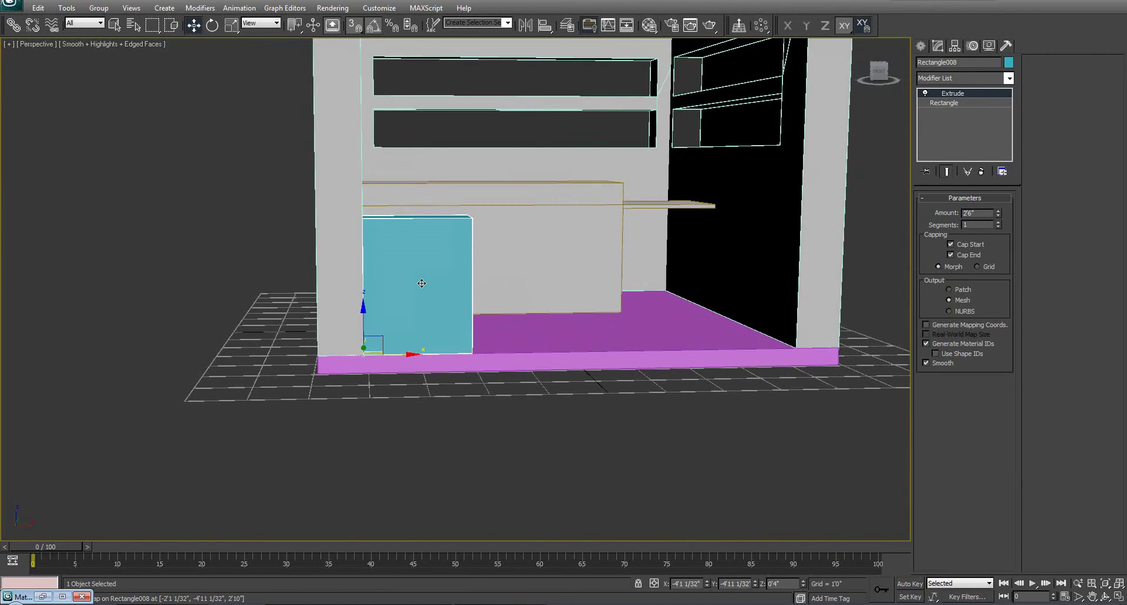
{"action": "key", "text": "f"}
{"action": "scroll", "coordinate": [422, 283], "scroll_direction": "up", "scroll_amount": 5}
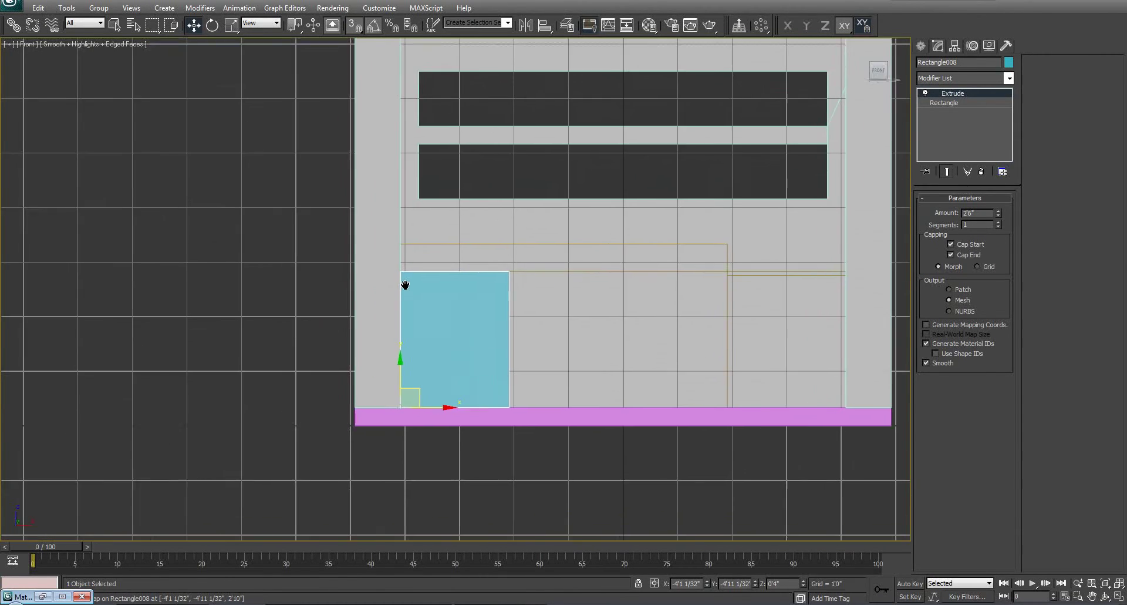
{"action": "scroll", "coordinate": [391, 279], "scroll_direction": "up", "scroll_amount": 2}
{"action": "middle_click_drag", "start_coordinate": [412, 300], "coordinate": [425, 221]}
{"action": "scroll", "coordinate": [429, 223], "scroll_direction": "down", "scroll_amount": 1}
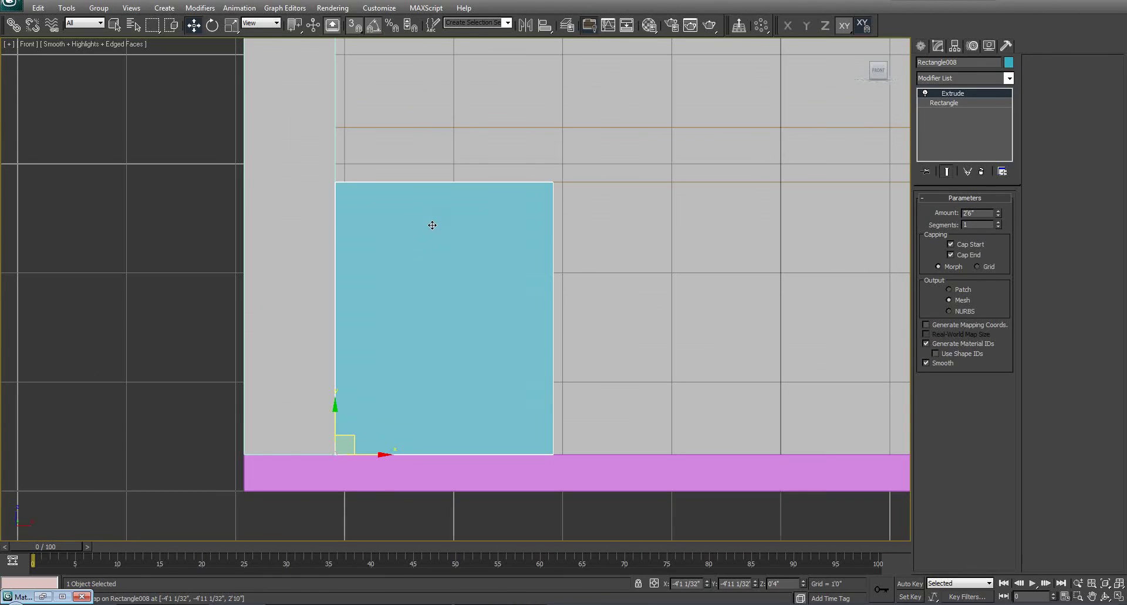
{"action": "right_click", "coordinate": [474, 209]}
{"action": "left_click", "coordinate": [513, 150]}
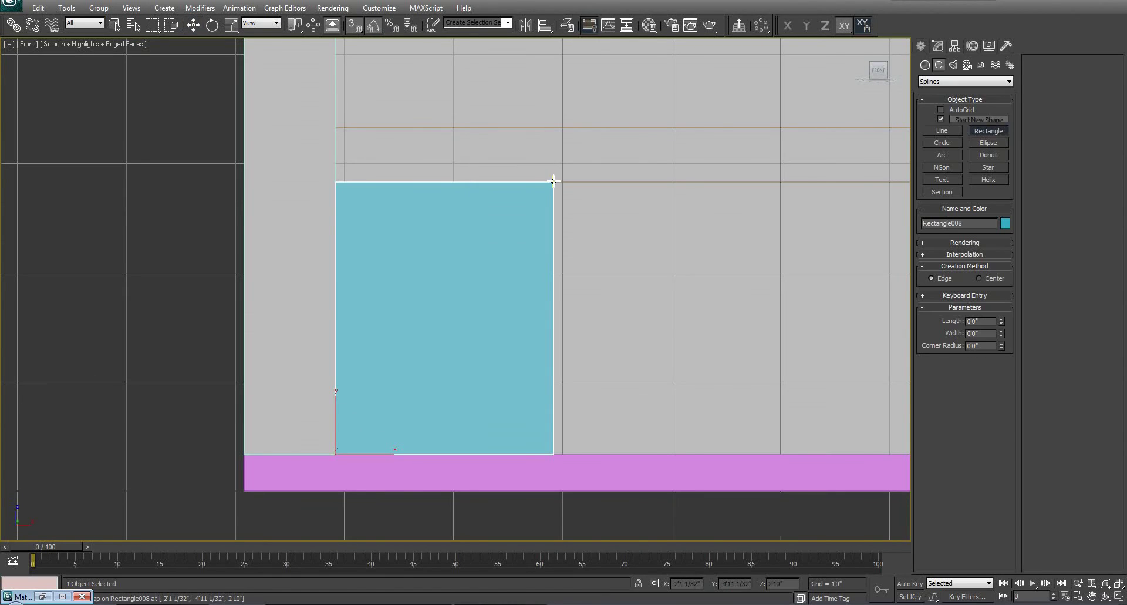
{"action": "left_click_drag", "start_coordinate": [554, 182], "coordinate": [244, 189]}
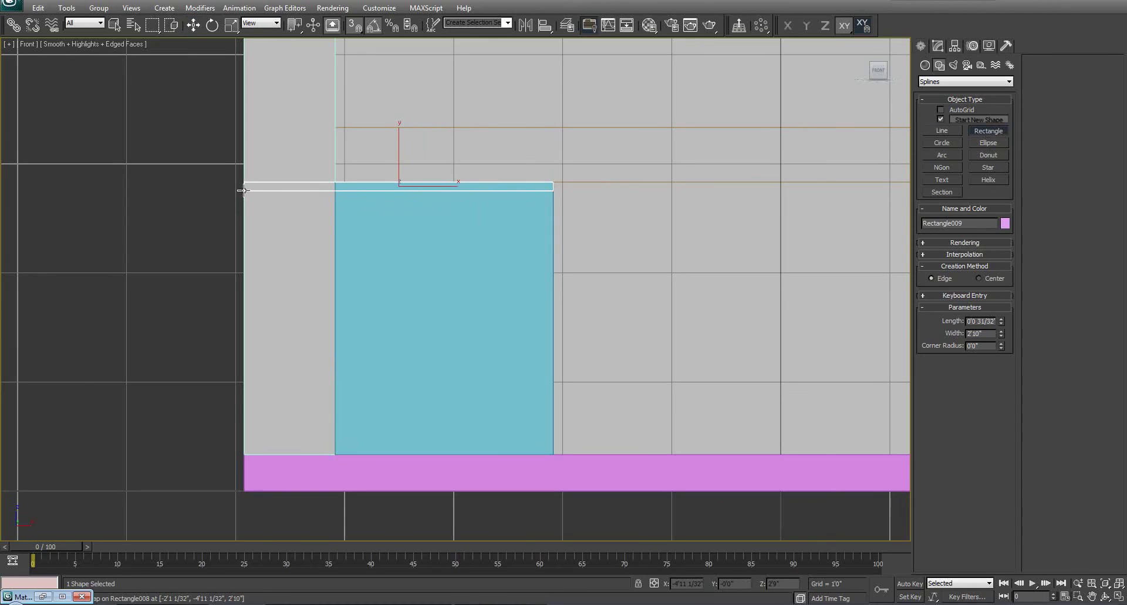
Set the thin rectangle's length to 1".
{"action": "left_click", "coordinate": [935, 48]}
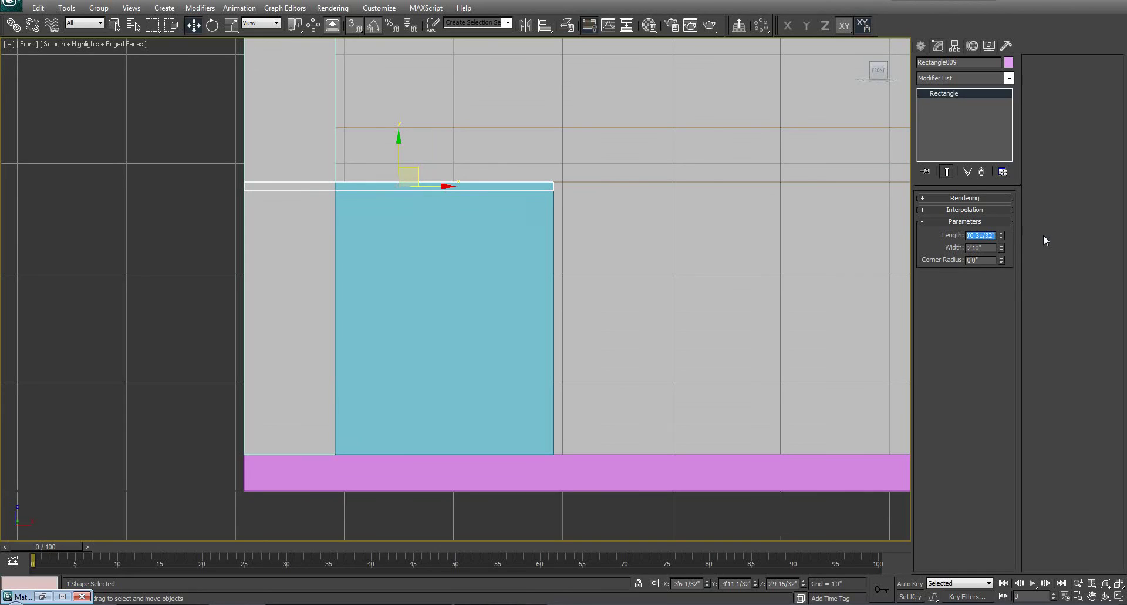
{"action": "type", "text": "12"}
{"action": "key", "text": "Return"}
{"action": "type", "text": "1"}
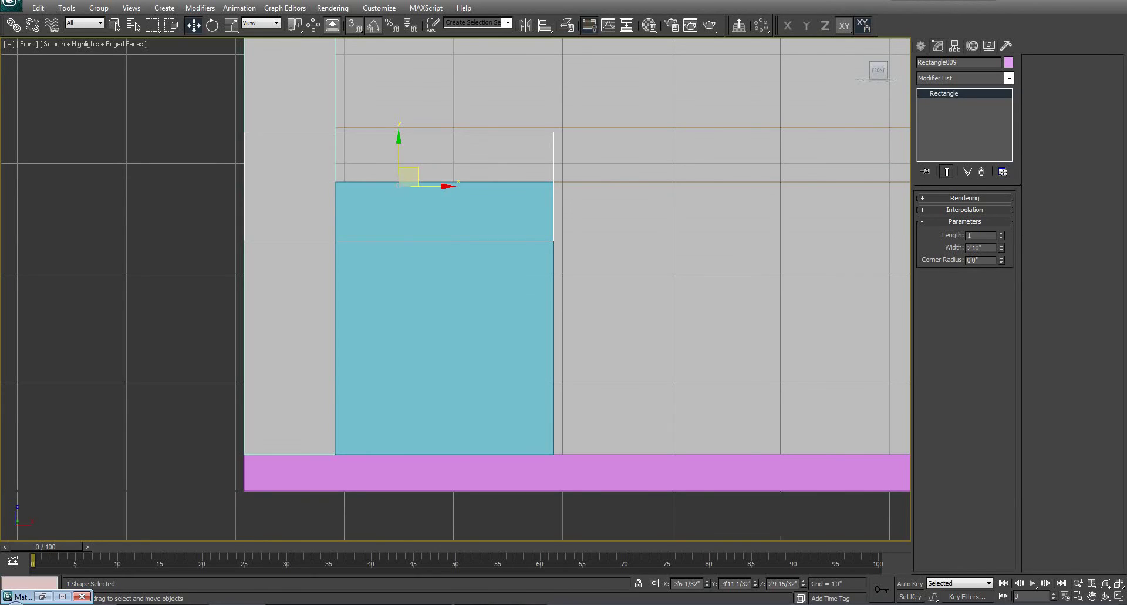
{"action": "key", "text": "Return"}
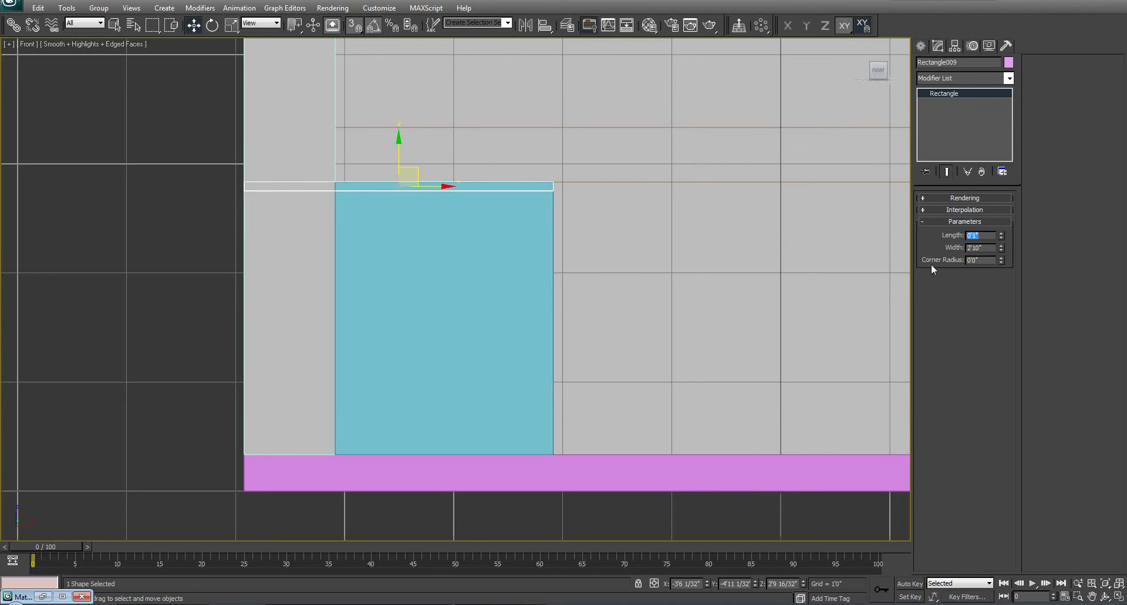
Apply an Extrude of 1" to the thin rectangle to form a strip across the front box and wall end.
{"action": "middle_click_drag", "start_coordinate": [408, 172], "coordinate": [444, 258]}
{"action": "scroll", "coordinate": [478, 202], "scroll_direction": "up", "scroll_amount": 2}
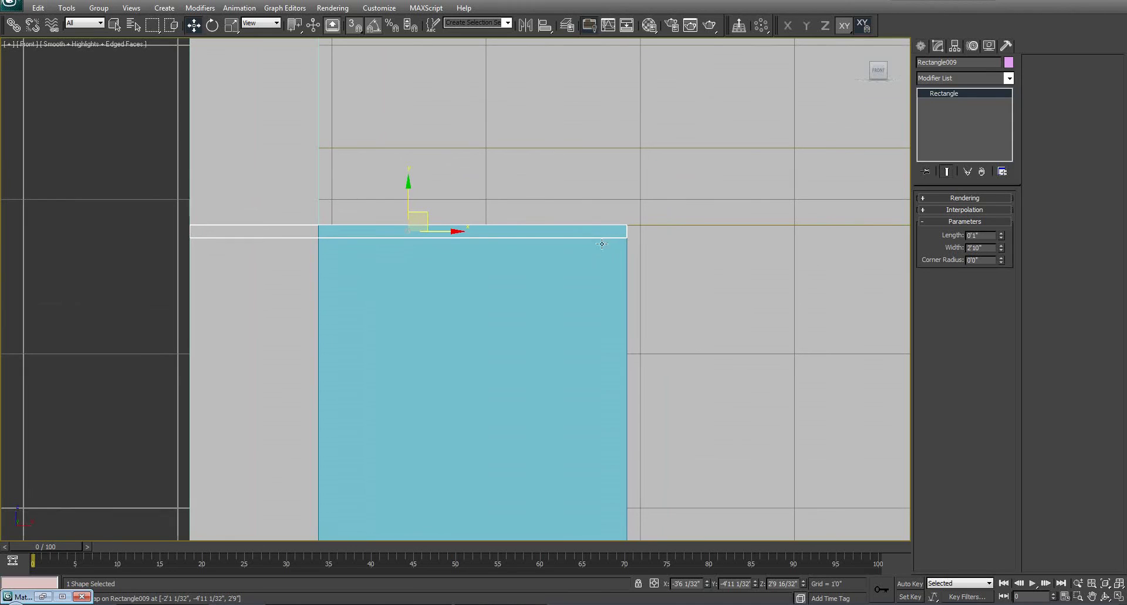
{"action": "key", "text": "p"}
{"action": "key", "text": "z"}
{"action": "middle_click_drag", "start_coordinate": [584, 256], "coordinate": [561, 291], "text": "alt"}
{"action": "left_click", "coordinate": [950, 80]}
{"action": "type", "text": "ex"}
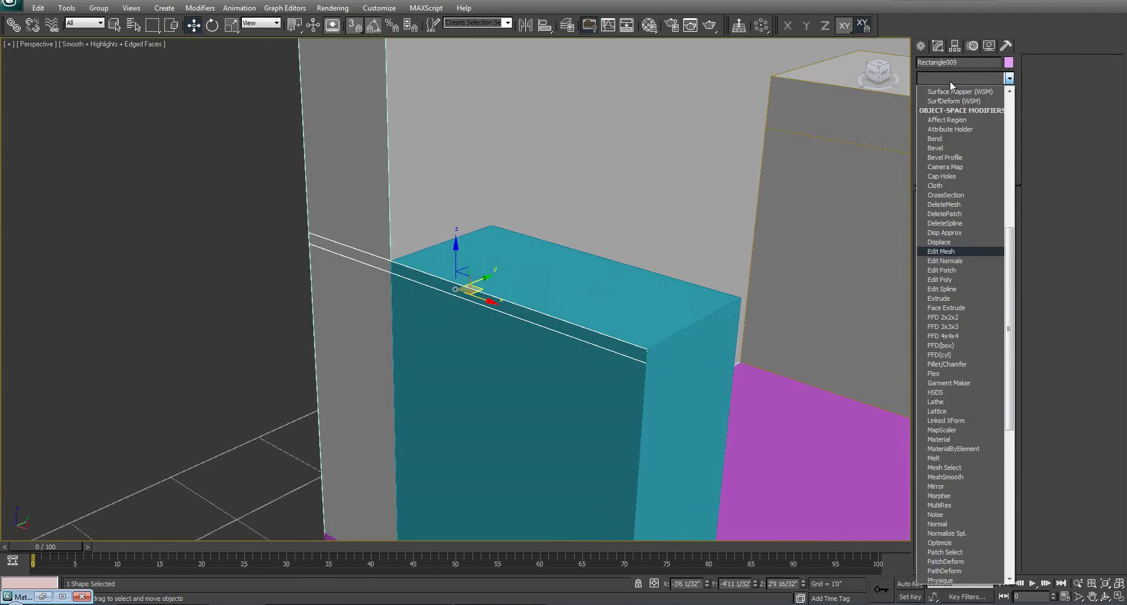
{"action": "key", "text": "Return"}
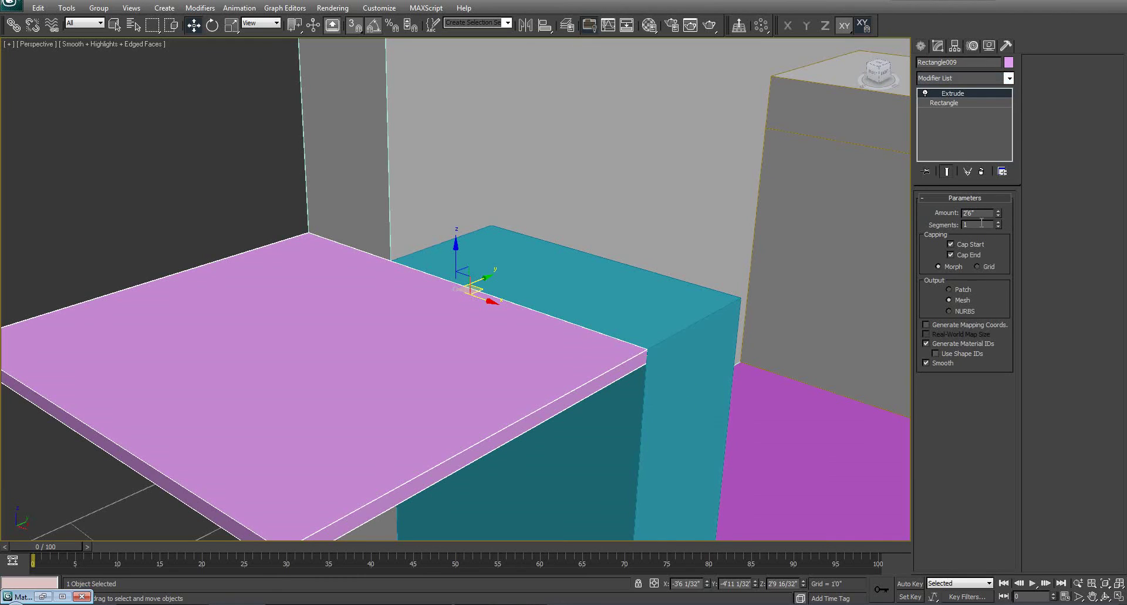
{"action": "type", "text": "1"}
{"action": "key", "text": "Return"}
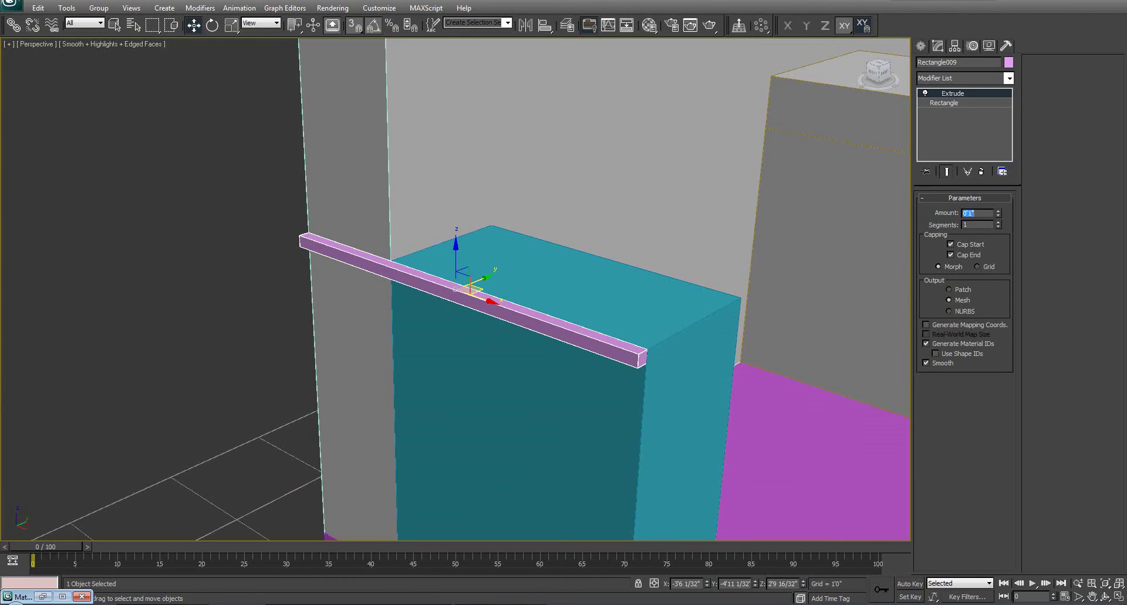
Assign the 04 - Default material to the extruded strip.
{"action": "middle_click_drag", "start_coordinate": [493, 382], "coordinate": [500, 155], "text": "alt"}
{"action": "scroll", "coordinate": [564, 199], "scroll_direction": "up", "scroll_amount": 3}
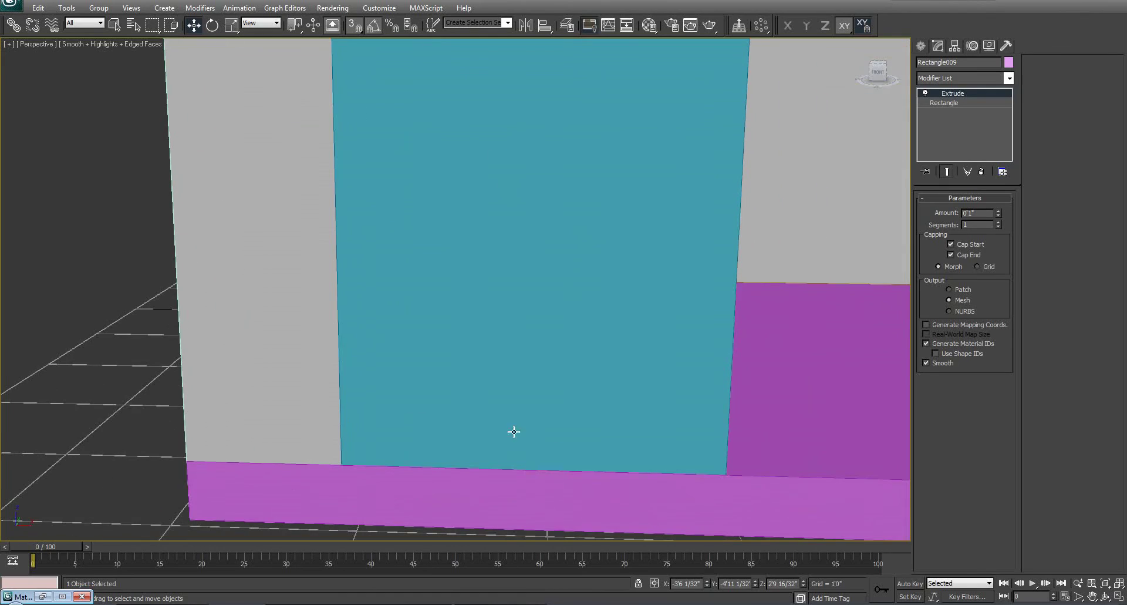
{"action": "scroll", "coordinate": [652, 304], "scroll_direction": "down", "scroll_amount": 5}
{"action": "middle_click_drag", "start_coordinate": [646, 302], "coordinate": [584, 298], "text": "alt"}
{"action": "key", "text": "f"}
{"action": "scroll", "coordinate": [598, 222], "scroll_direction": "up", "scroll_amount": 8}
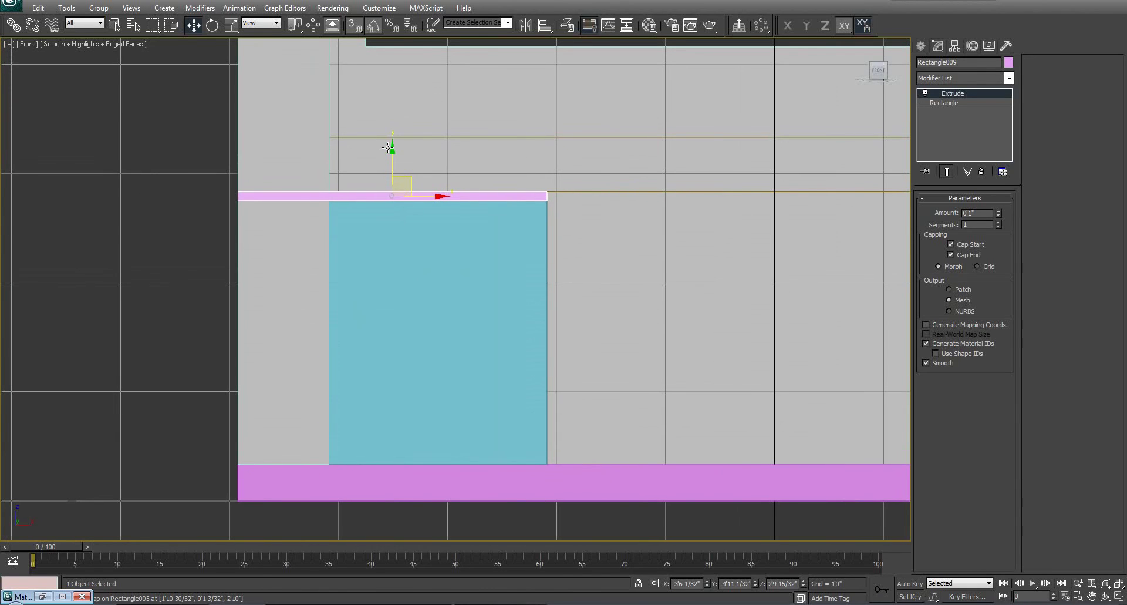
{"action": "key", "text": "m"}
{"action": "left_click", "coordinate": [875, 110]}
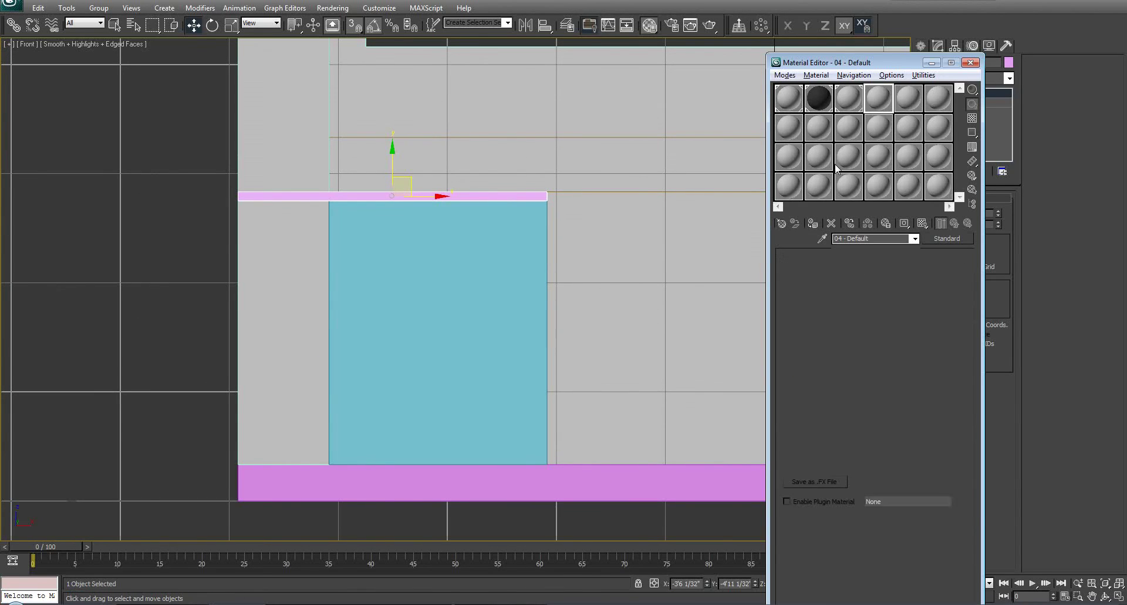
{"action": "left_click", "coordinate": [930, 62]}
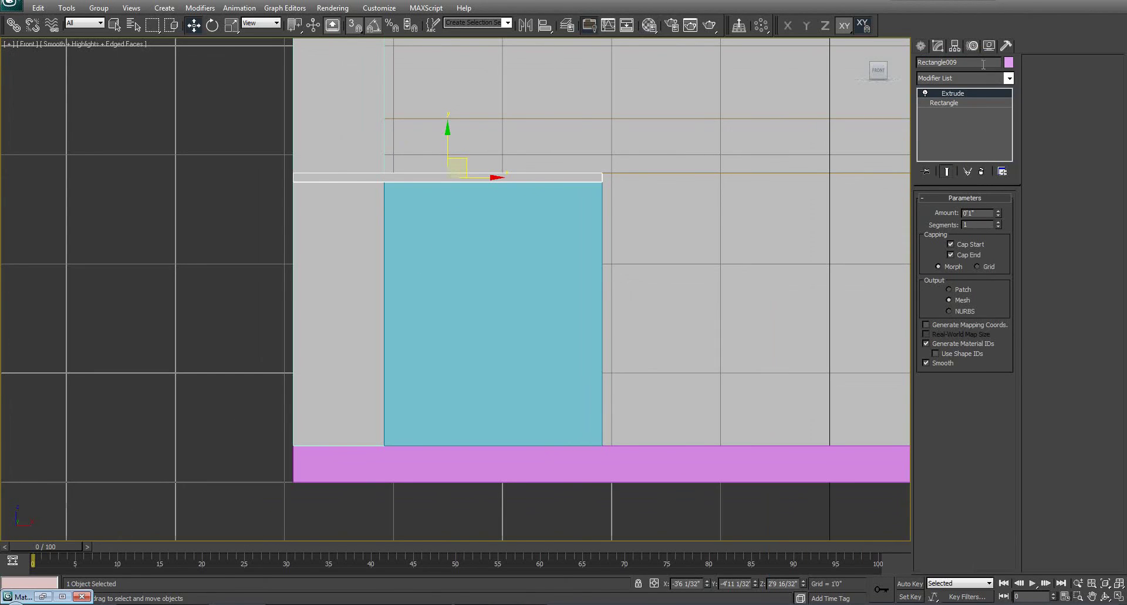
Move only the strip's pivot to its lower corner at the wall's outer edge.
{"action": "left_click", "coordinate": [955, 46]}
{"action": "left_click", "coordinate": [966, 120]}
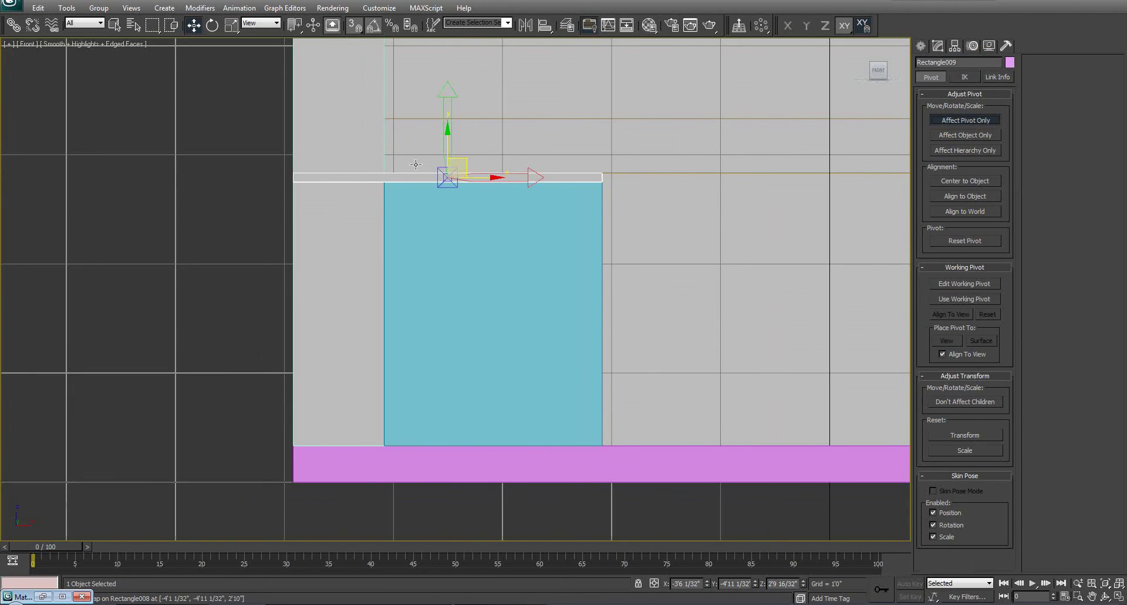
{"action": "left_click_drag", "start_coordinate": [449, 139], "coordinate": [298, 181]}
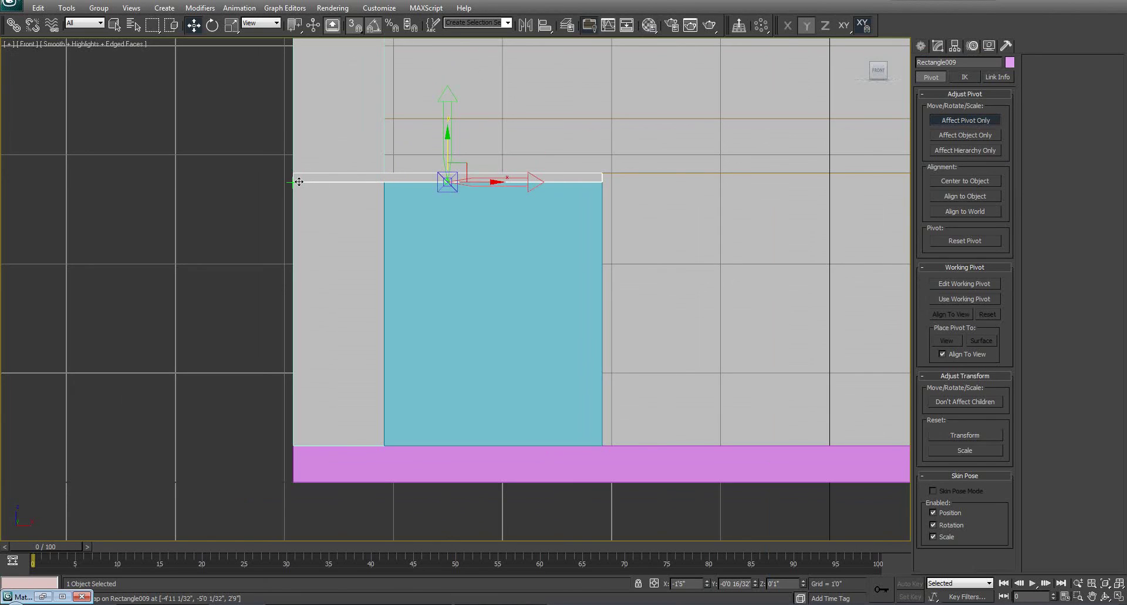
{"action": "left_click_drag", "start_coordinate": [491, 181], "coordinate": [337, 181]}
{"action": "left_click", "coordinate": [994, 121]}
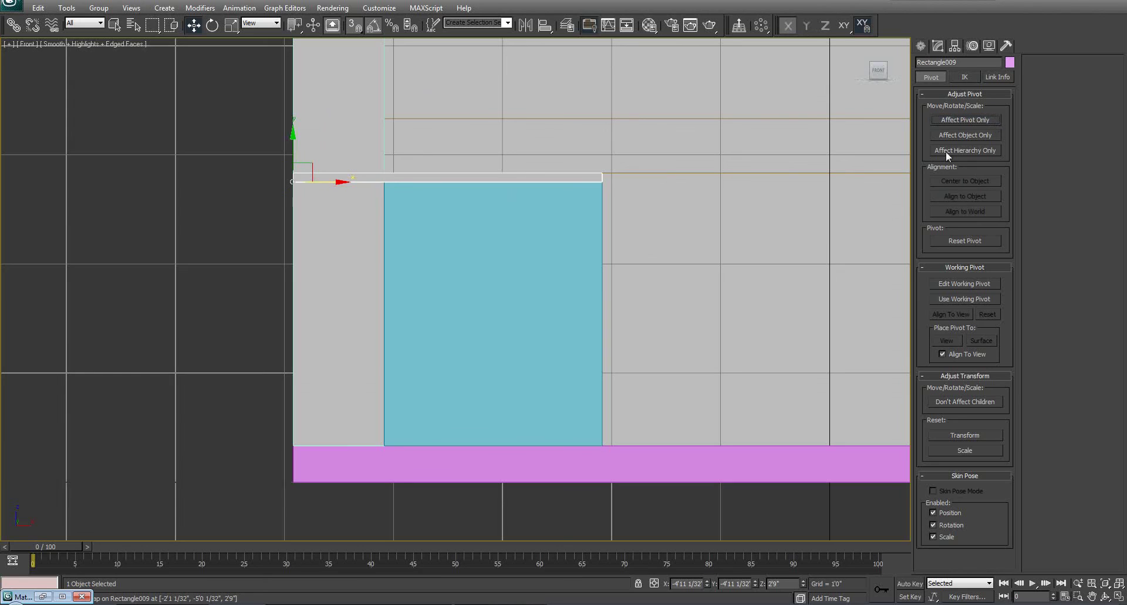
Clone the strip as one instance, snapped vertically down to the floor slab's upper edge at the box's base.
{"action": "left_click_drag", "start_coordinate": [293, 154], "coordinate": [293, 409]}
{"action": "key", "text": "ctrl+z"}
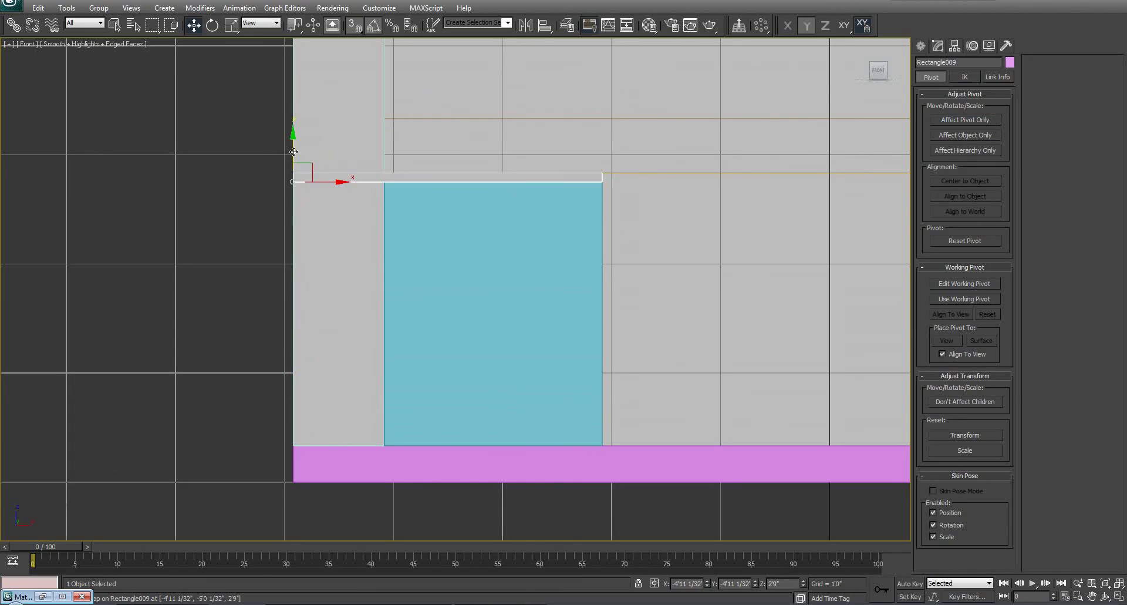
{"action": "mouse_move", "coordinate": [300, 182]}
{"action": "left_mouse_down", "text": "shift"}
{"action": "mouse_move", "coordinate": [299, 456]}
{"action": "mouse_move", "coordinate": [299, 445]}
{"action": "left_mouse_up", "text": "shift"}
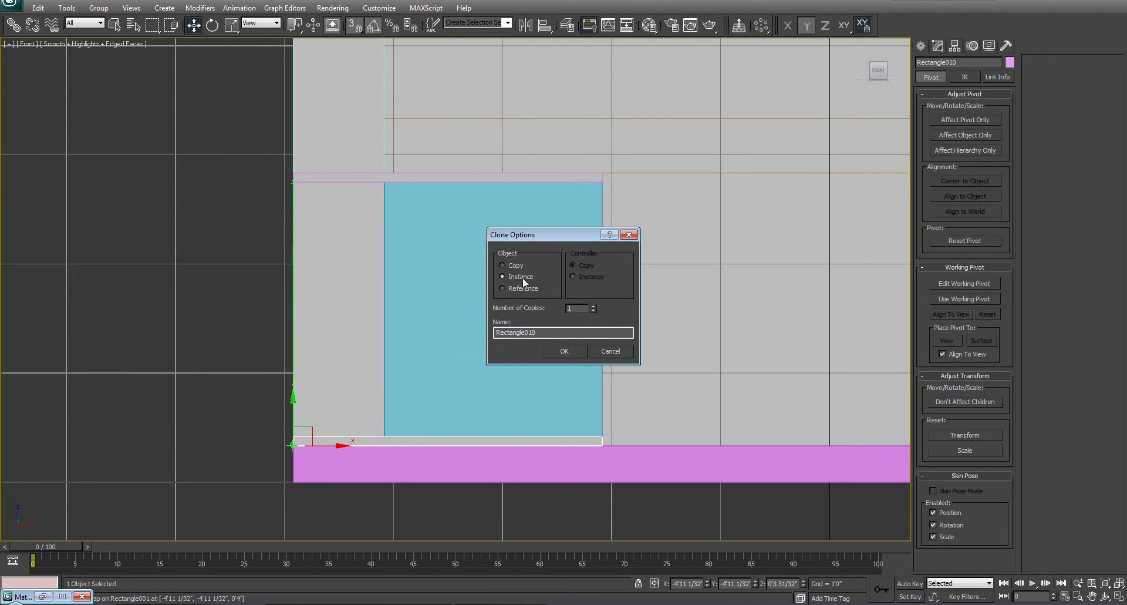
{"action": "left_click", "coordinate": [569, 351]}
{"action": "mouse_move", "coordinate": [502, 354]}
{"action": "middle_mouse_down"}
{"action": "mouse_move", "coordinate": [513, 392]}
{"action": "mouse_move", "coordinate": [529, 385]}
{"action": "mouse_move", "coordinate": [518, 361]}
{"action": "middle_mouse_up"}
{"action": "scroll", "coordinate": [517, 385], "scroll_direction": "down", "scroll_amount": 2}
{"action": "scroll", "coordinate": [528, 385], "scroll_direction": "up", "scroll_amount": 2}
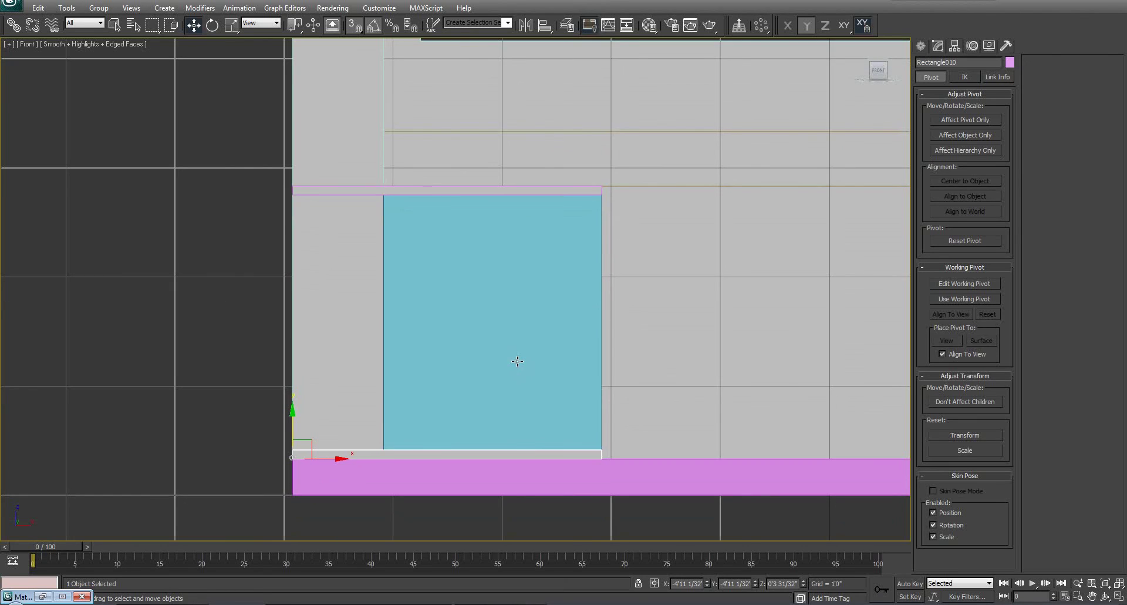